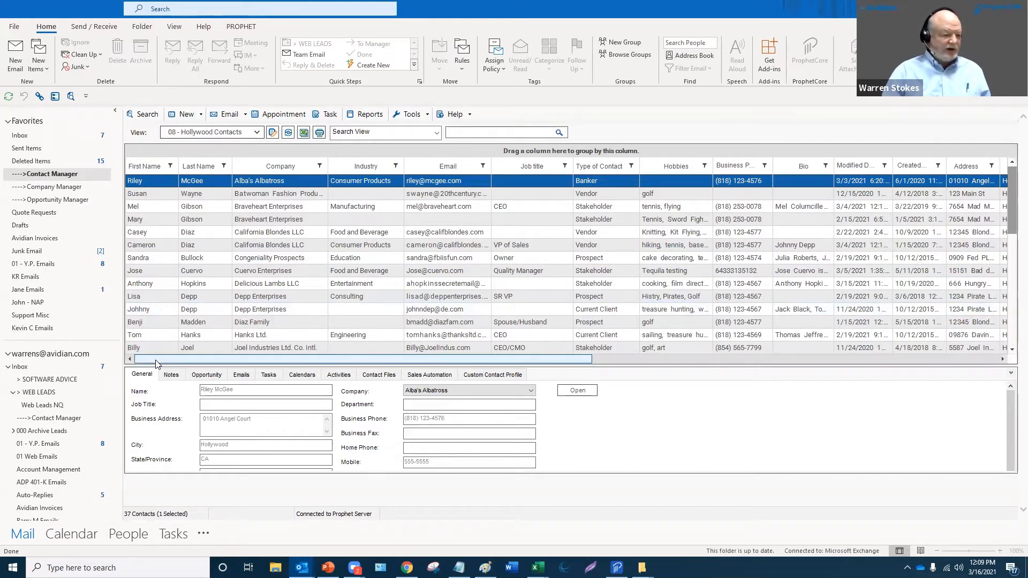
scroll(217, 265, "down", 2)
scroll(217, 266, "up", 2)
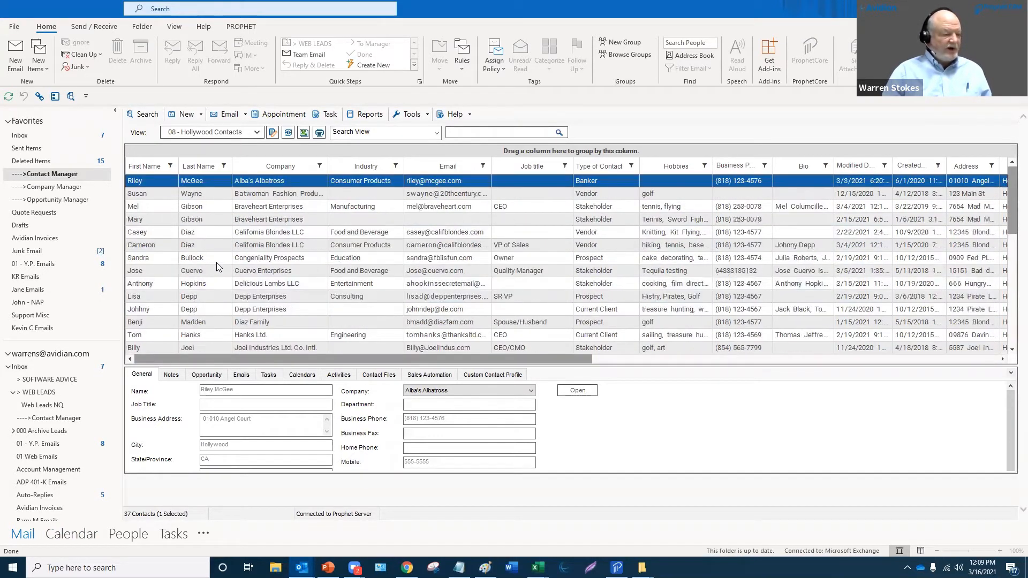
left_click(257, 132)
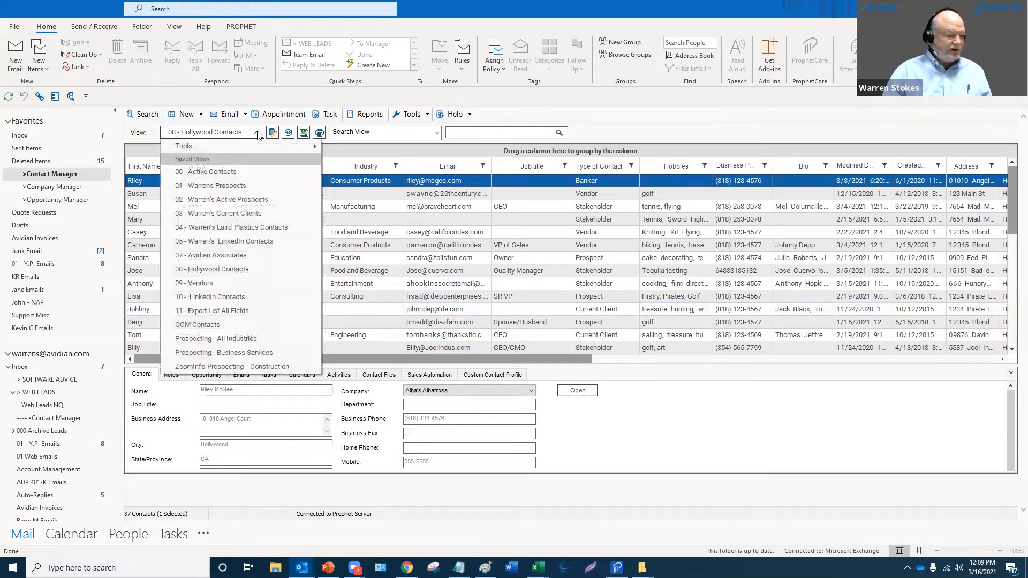
left_click(669, 134)
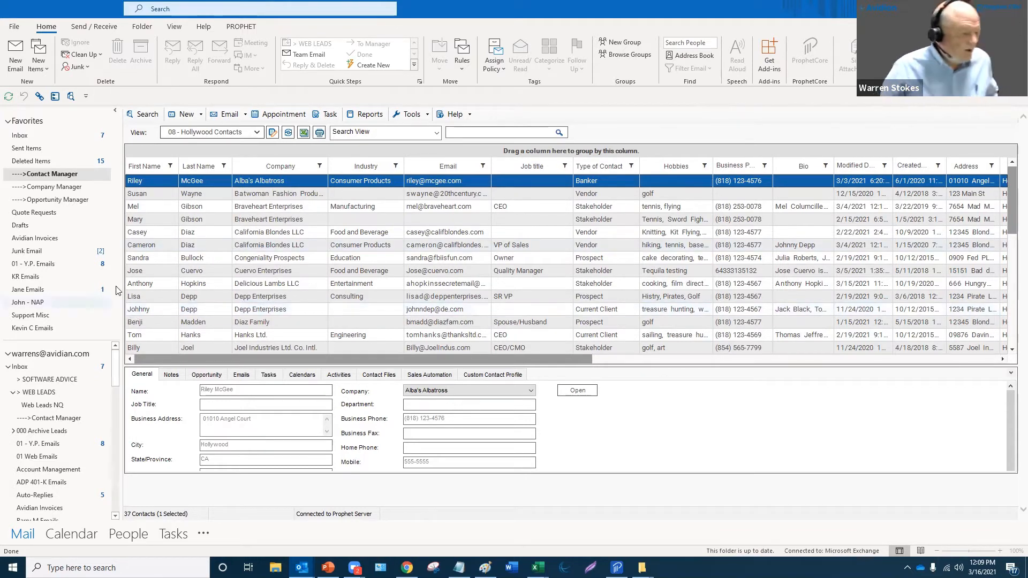
Step: Select the CEO contact at Braveheart Enterprises and show the contact's sales automation items in an enlarged detail pane
left_click(185, 207)
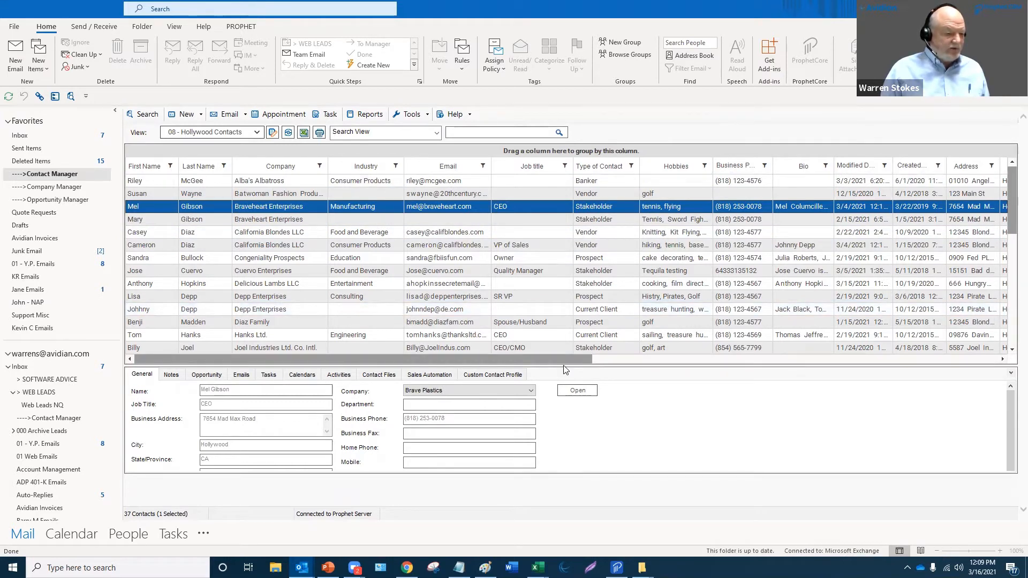
left_click_drag(562, 366, 541, 257)
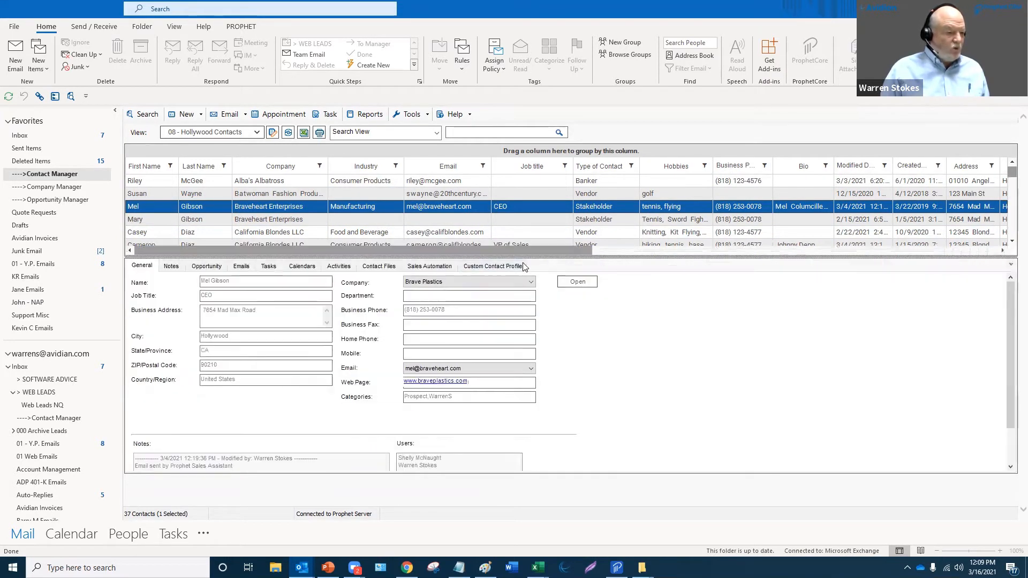
left_click(439, 267)
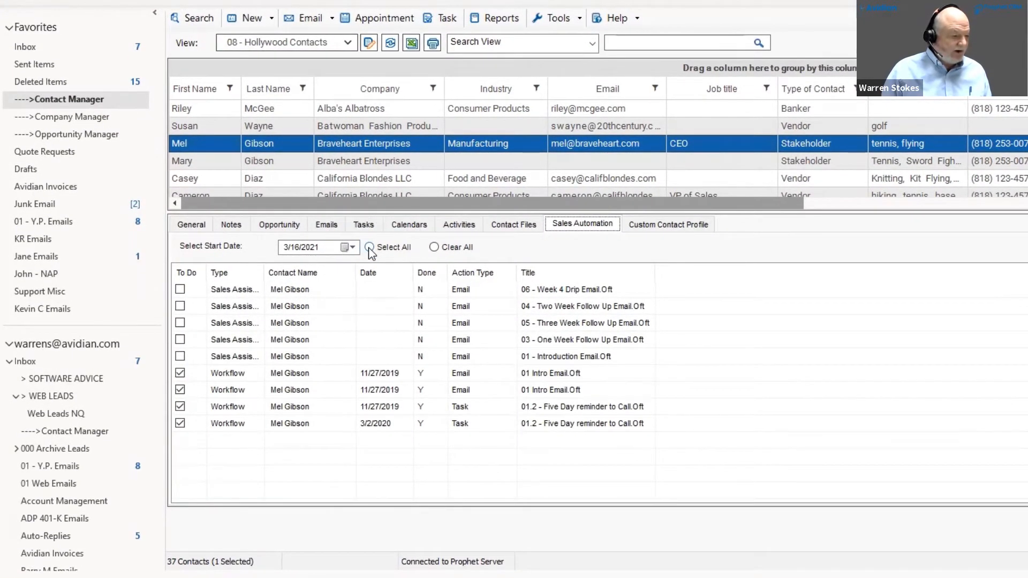
Step: Mark all of the contact's sales automation items as to-do with the 3/16/2021 start date, and sort them by date
left_click(354, 248)
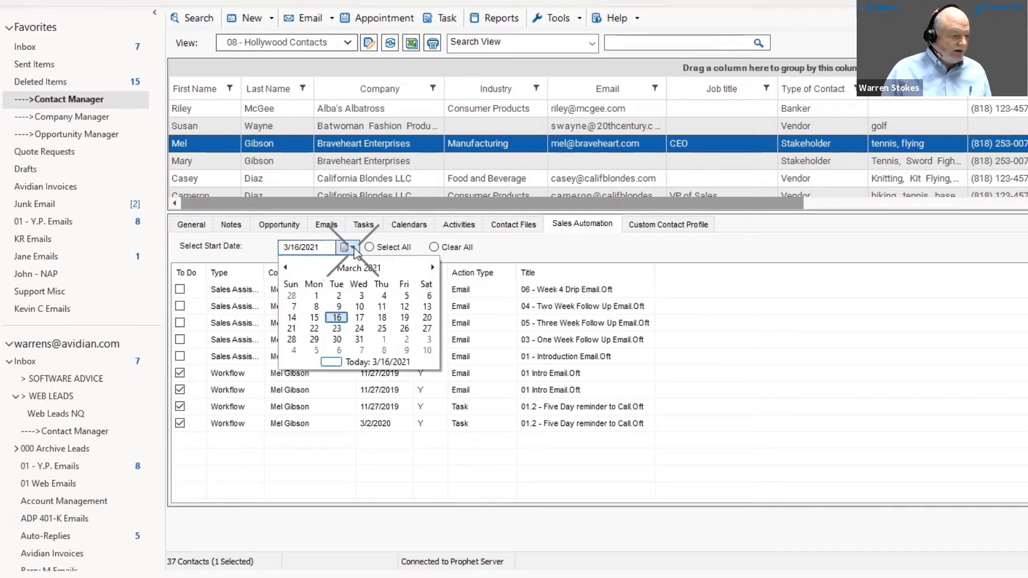
left_click(517, 249)
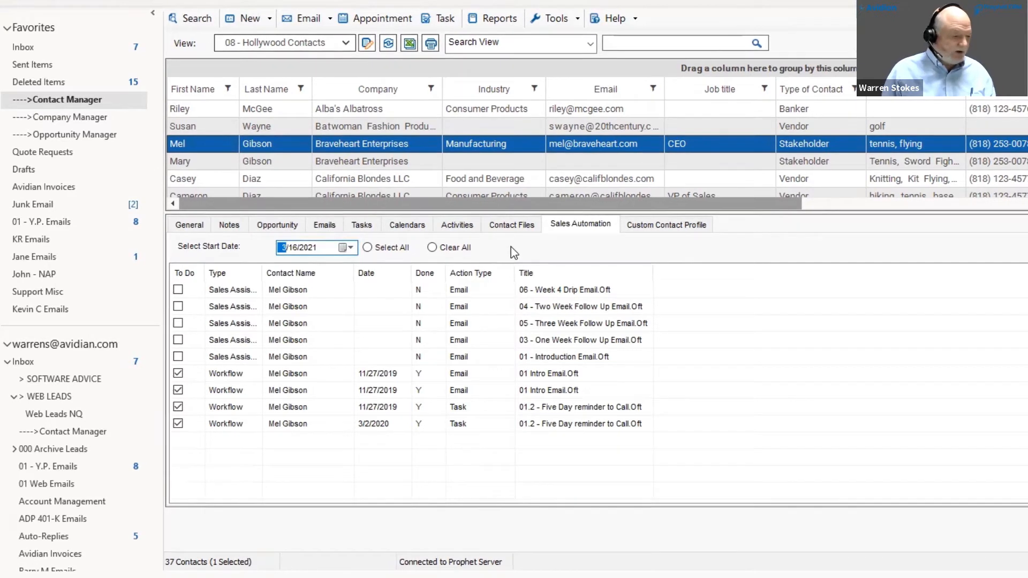
left_click(367, 249)
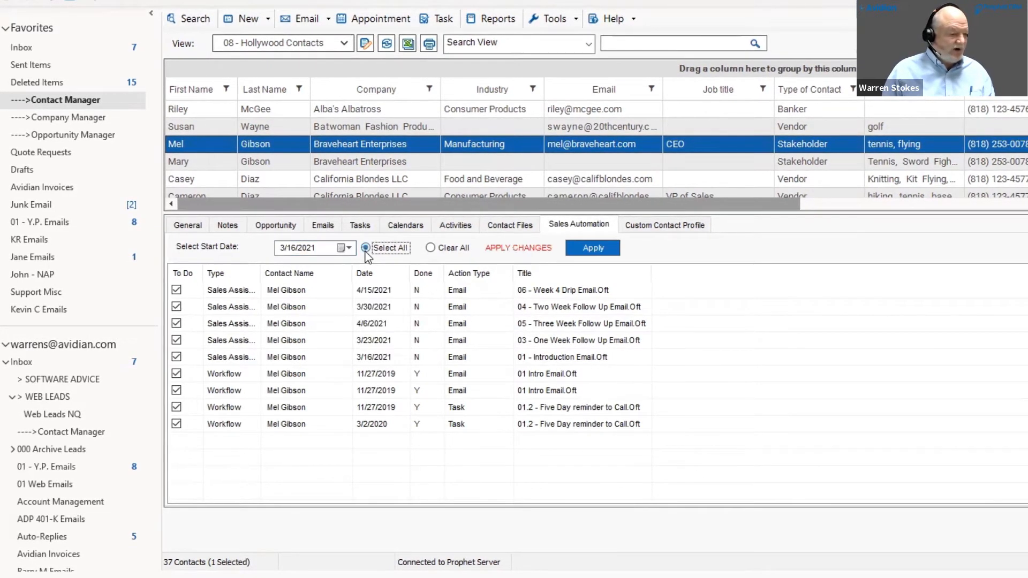
left_click(378, 273)
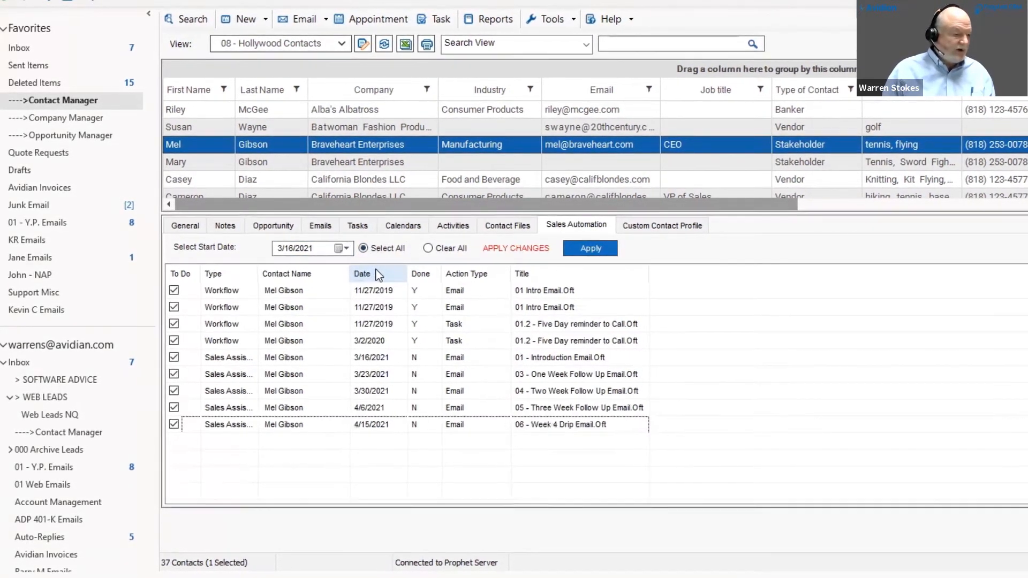
Step: Examine the contact's workflow and follow-up items, checking their dates, titles and done status
left_click(509, 291)
left_click(514, 308)
left_click(518, 326)
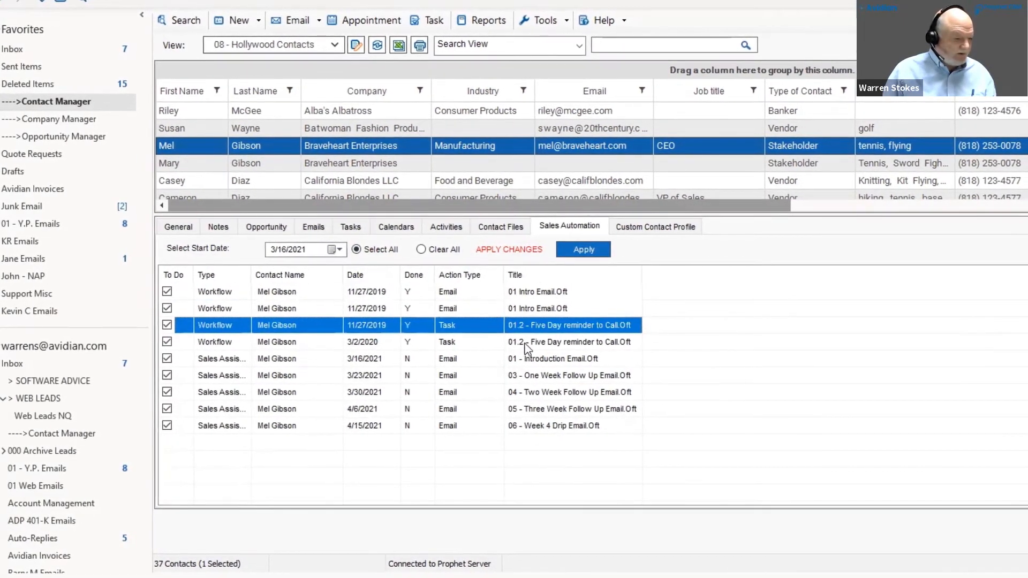
left_click(525, 343)
left_click(530, 375)
left_click(530, 392)
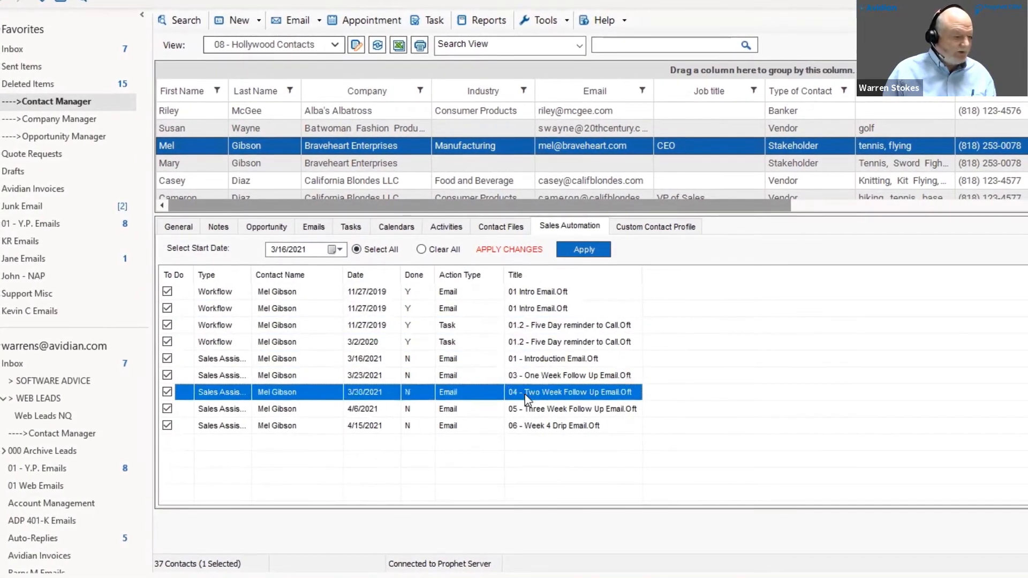
left_click(512, 428)
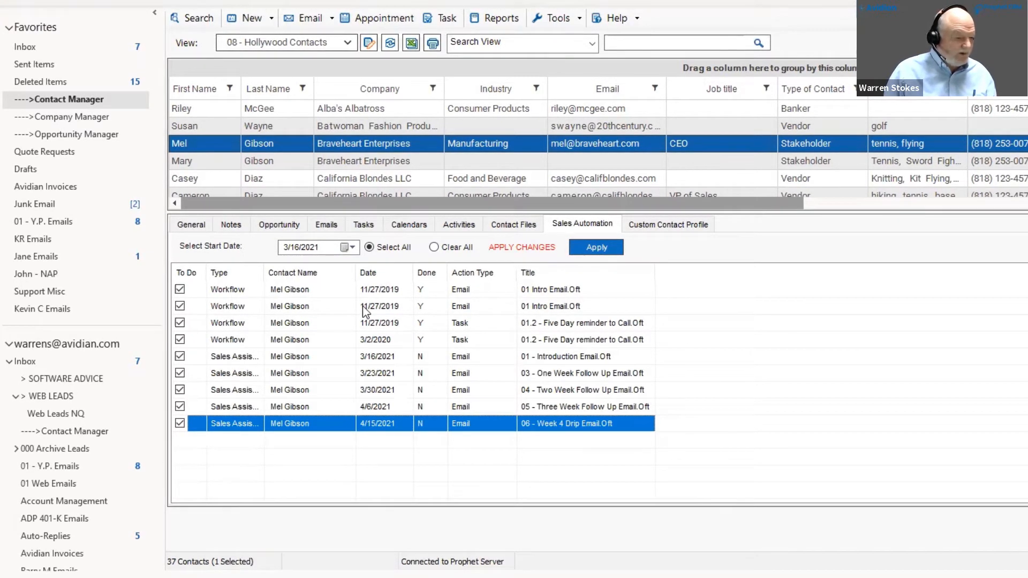
left_click(418, 357)
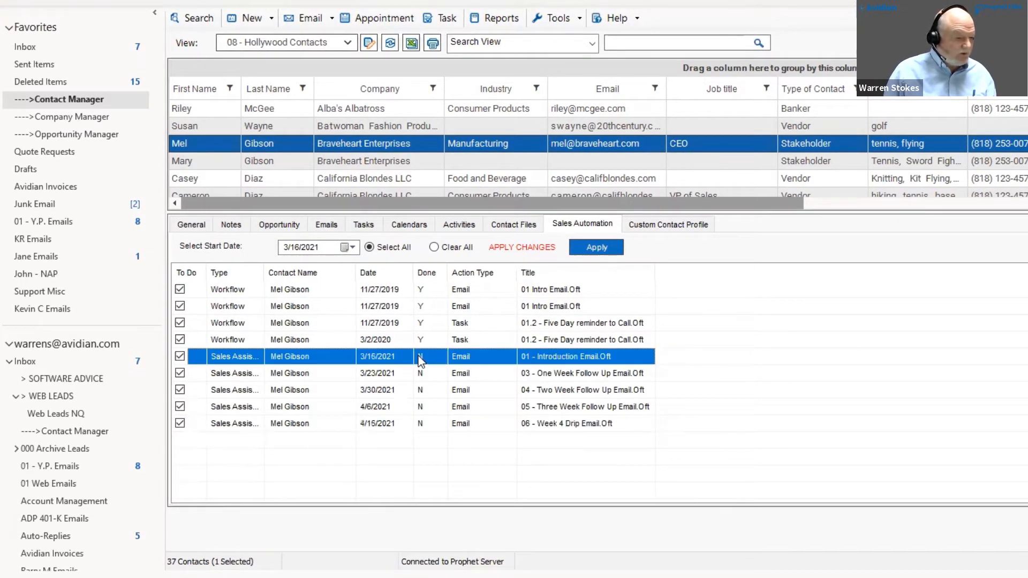
Step: Apply the contact's automation changes and review the due items sorted by contact, closing the Prophet Sales Automation dialog without processing them
left_click(596, 247)
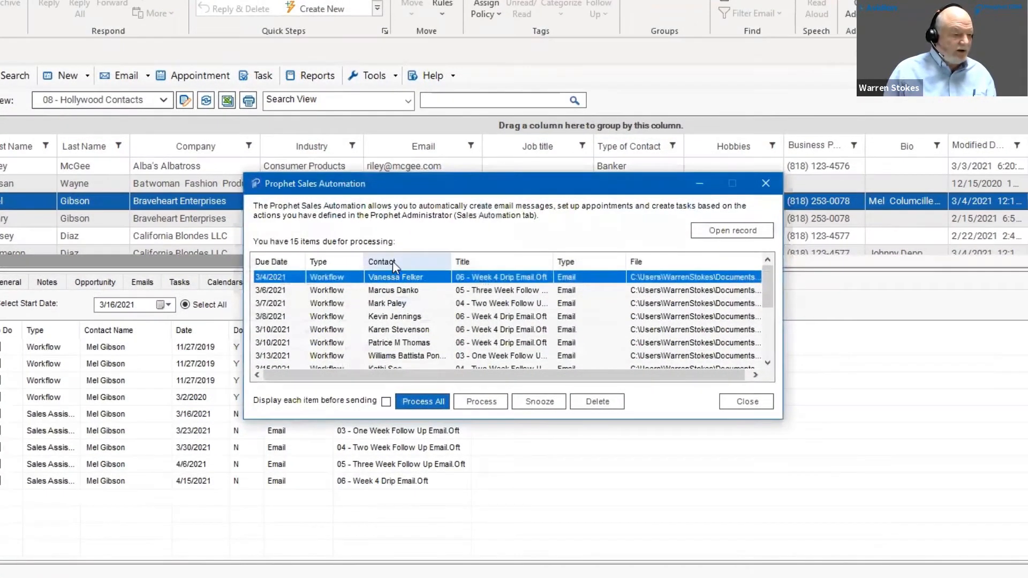
left_click(394, 259)
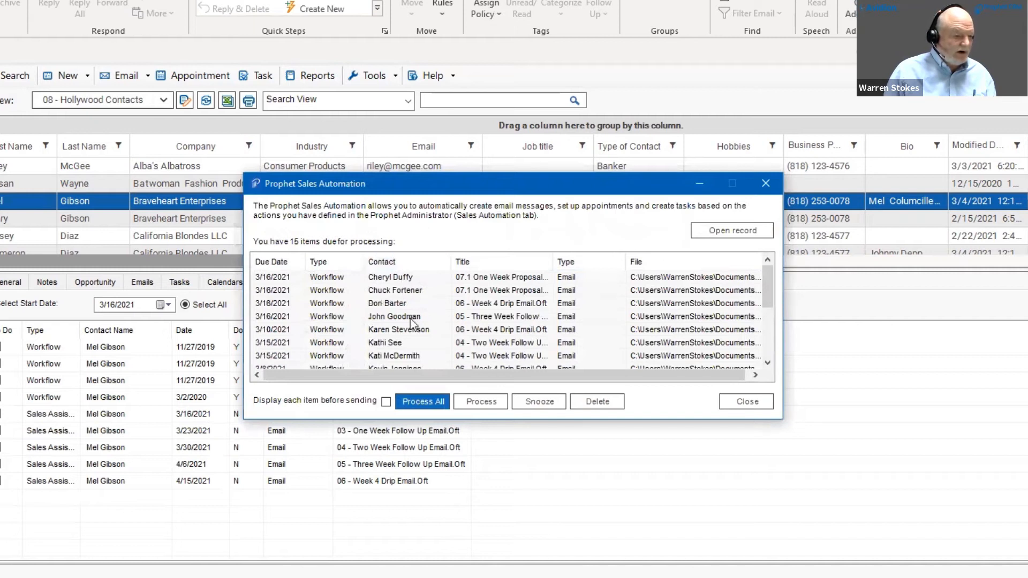
scroll(410, 316, "down", 3)
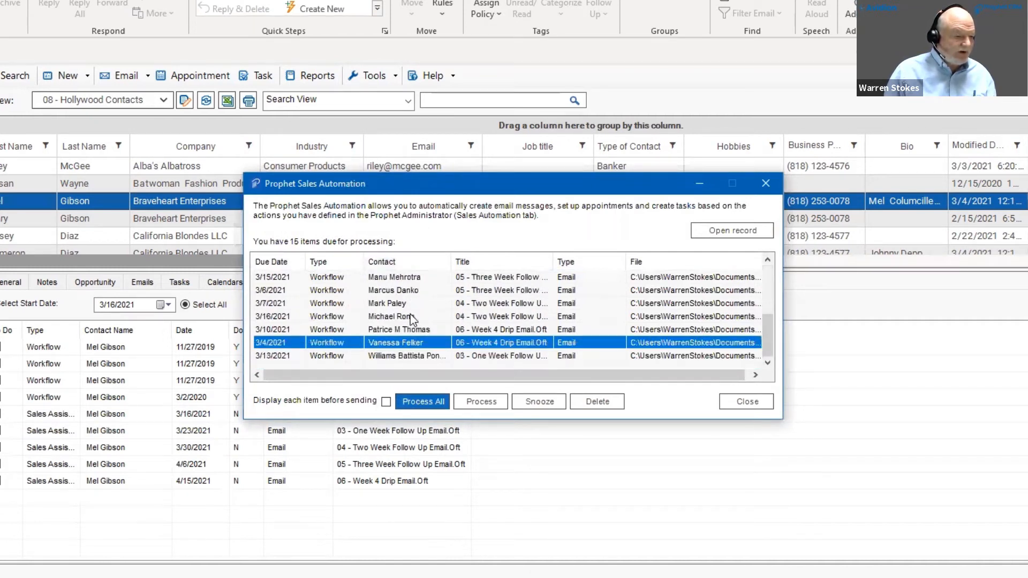
scroll(412, 319, "up", 3)
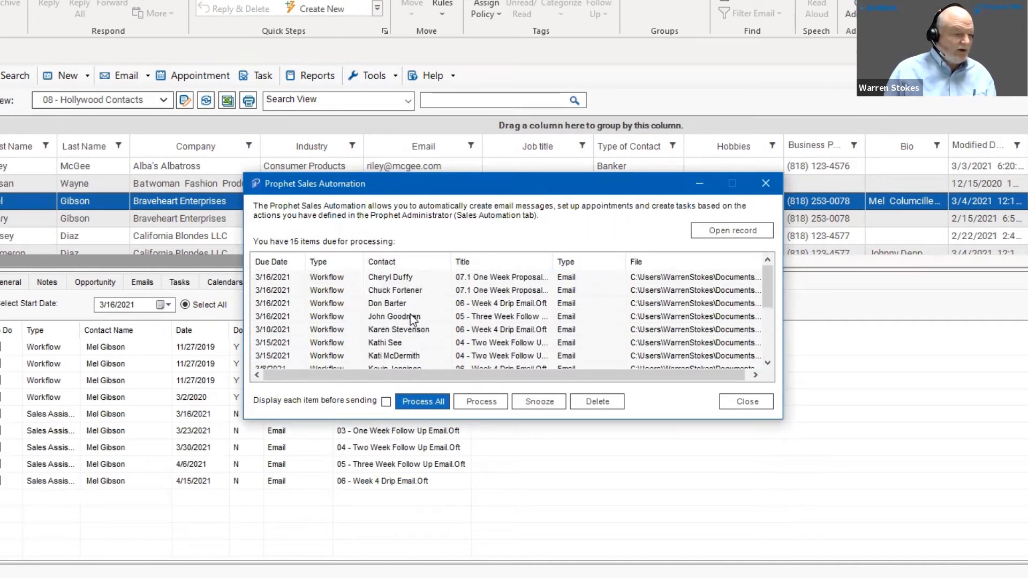
left_click(766, 184)
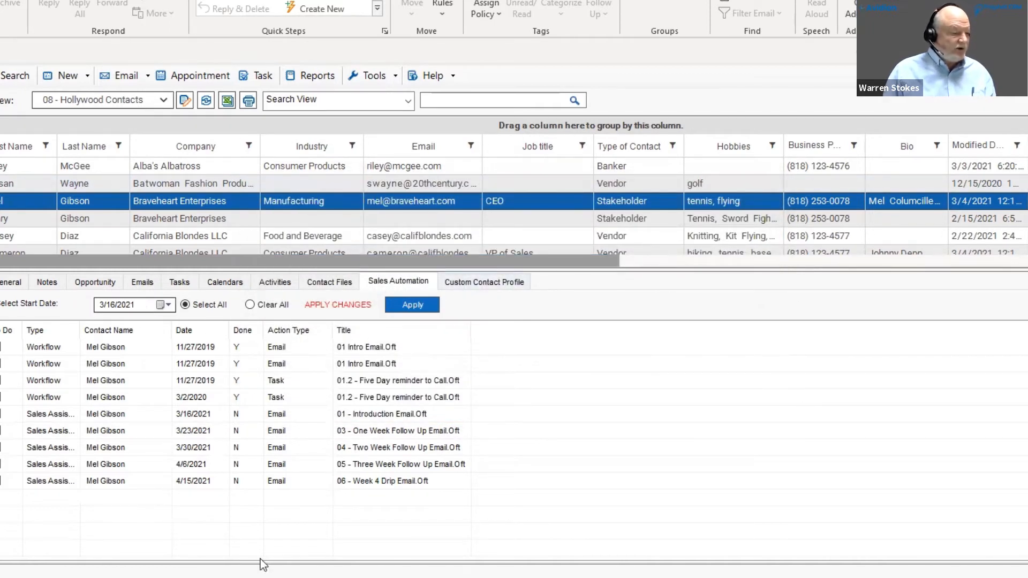
Step: Open the Company Manager and review Pitt International's sales automation emails in an enlarged detail pane
mouse_move(295, 577)
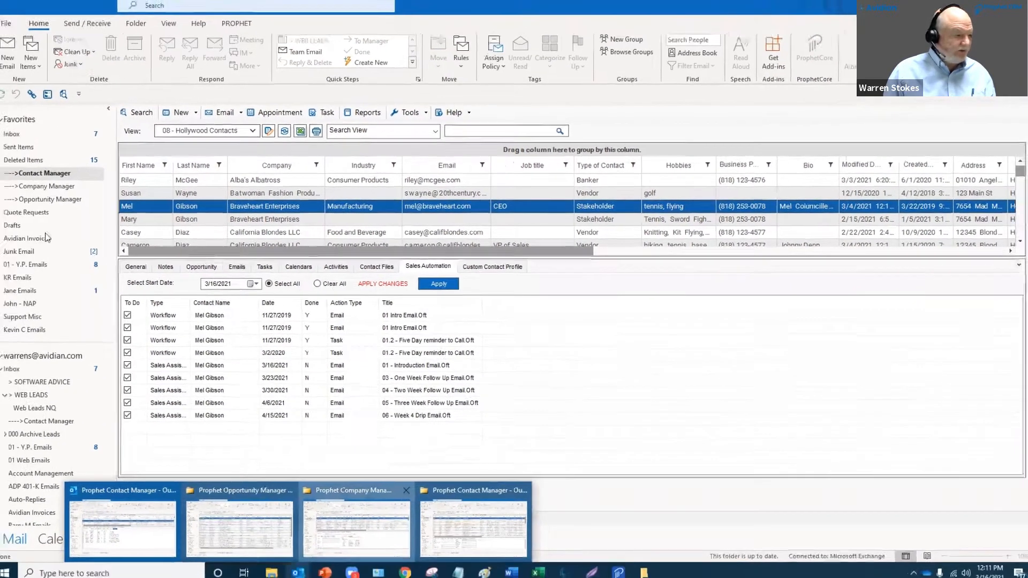
left_click(40, 187)
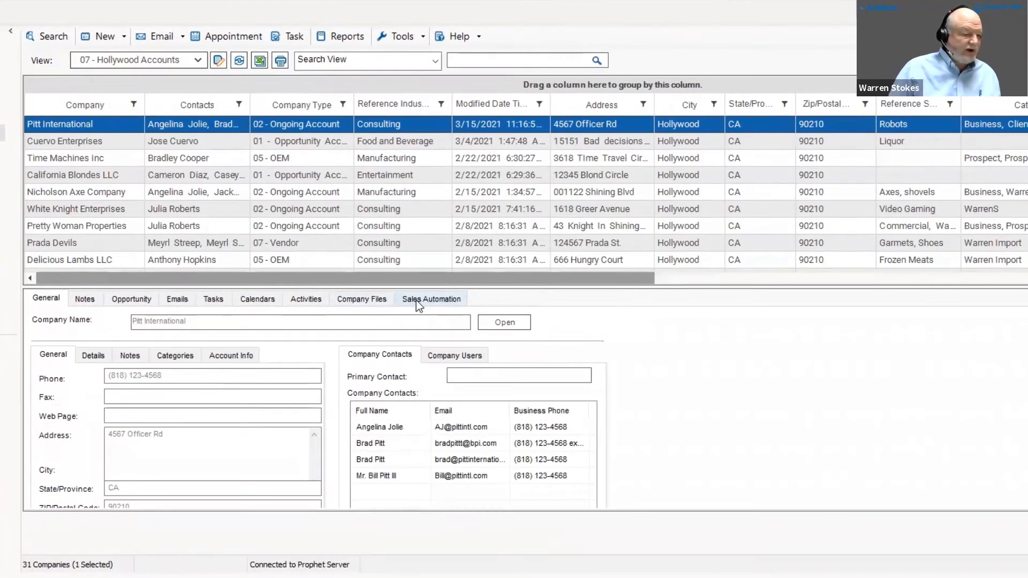
left_click(417, 305)
left_click_drag(416, 287, 410, 194)
scroll(300, 416, "down", 2)
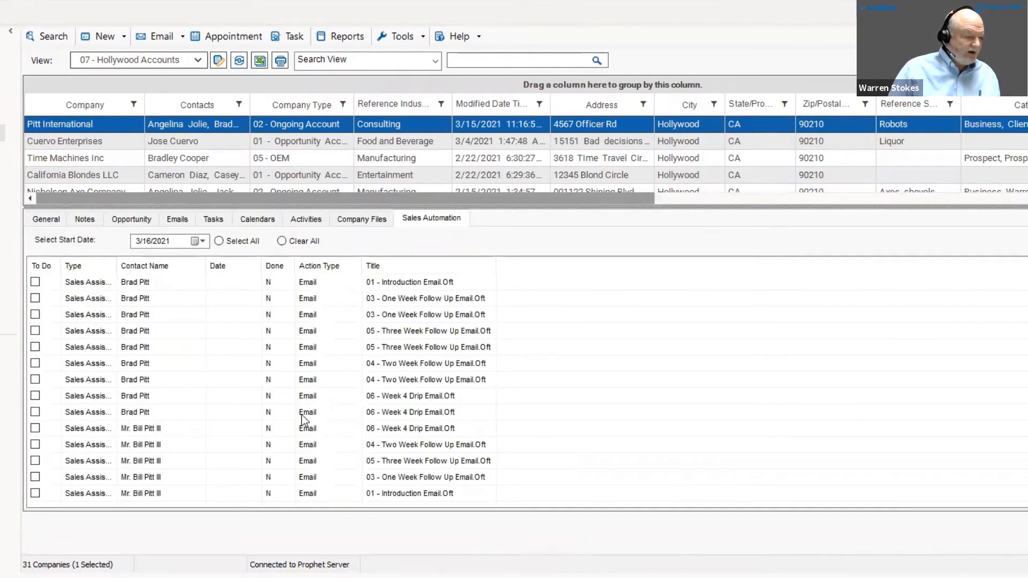
scroll(301, 416, "up", 2)
scroll(301, 416, "down", 2)
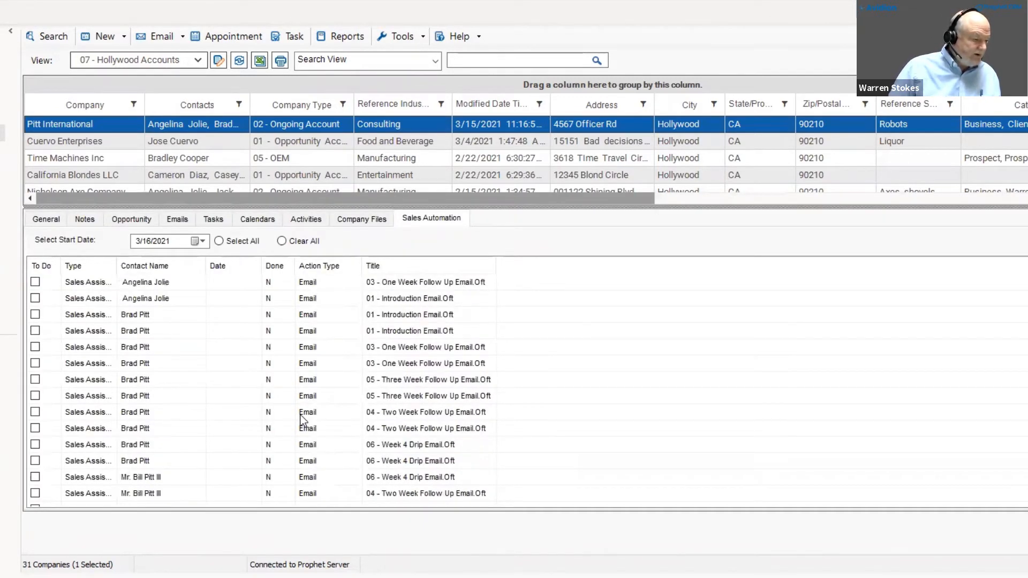
scroll(300, 418, "up", 2)
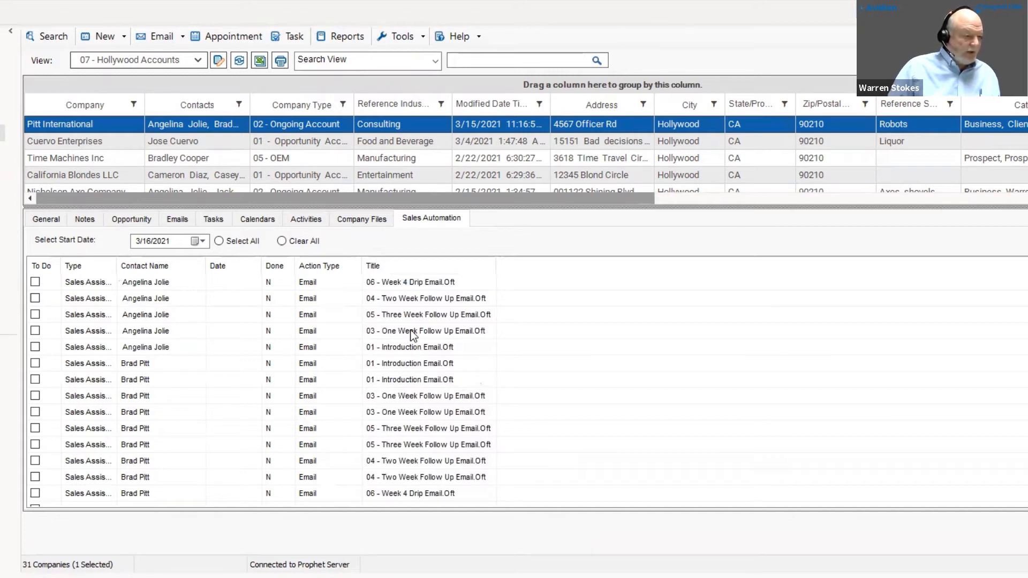
Step: Clear all of the company's automation selections and mark only the five emails of the first listed contact as to-do
left_click(220, 242)
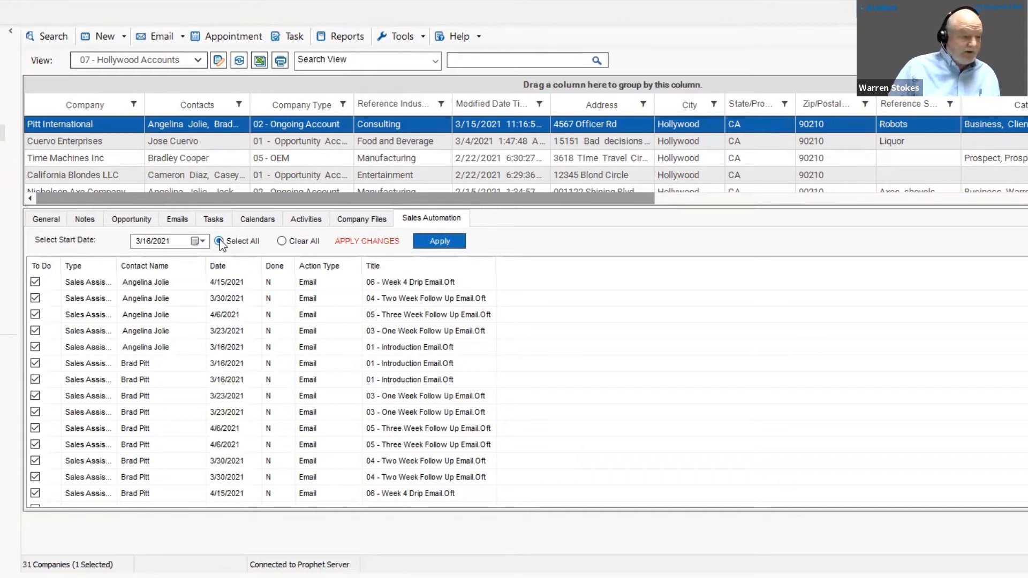
left_click(282, 241)
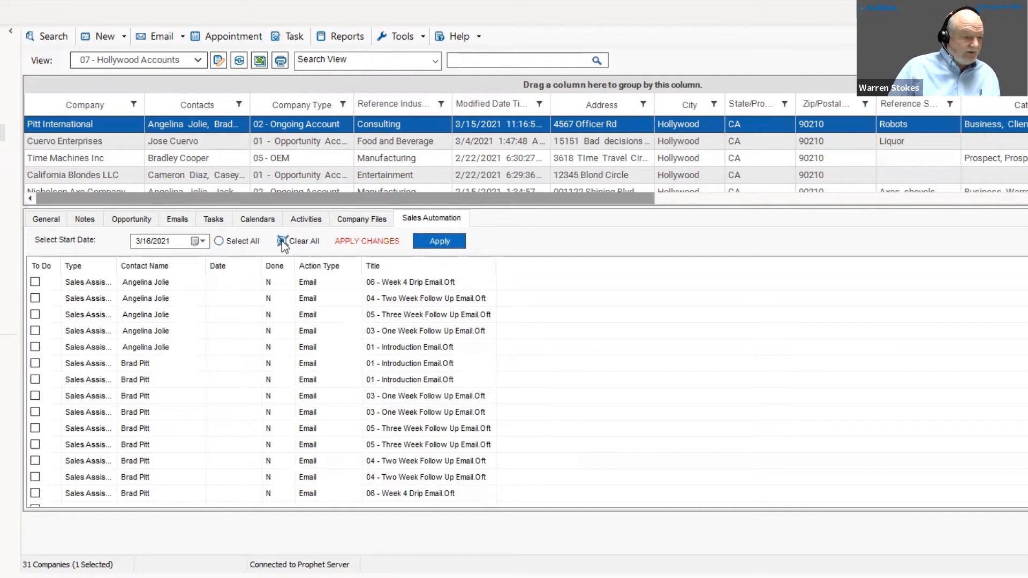
left_click(35, 282)
left_click(35, 297)
left_click(36, 314)
left_click(36, 331)
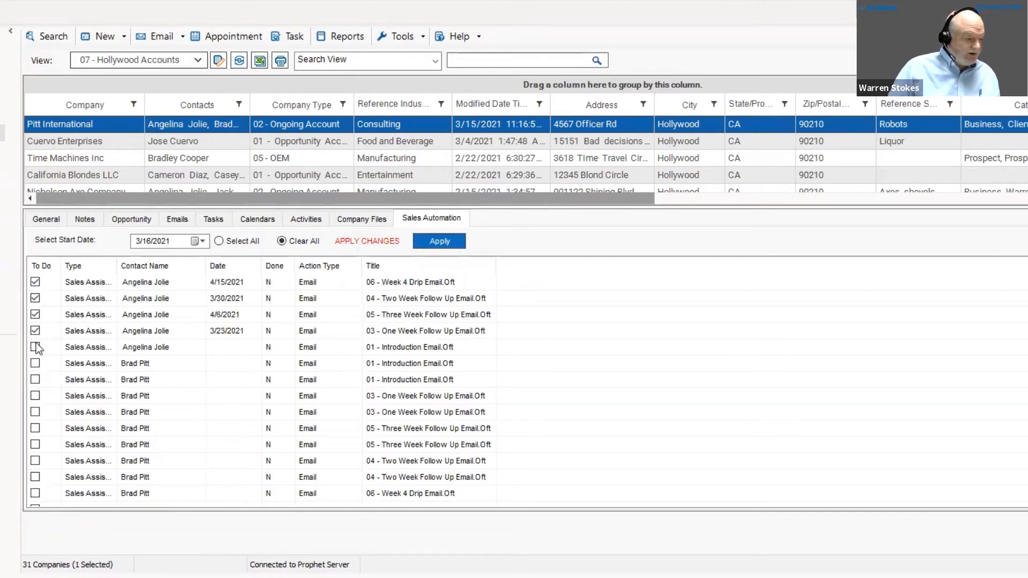
left_click(34, 347)
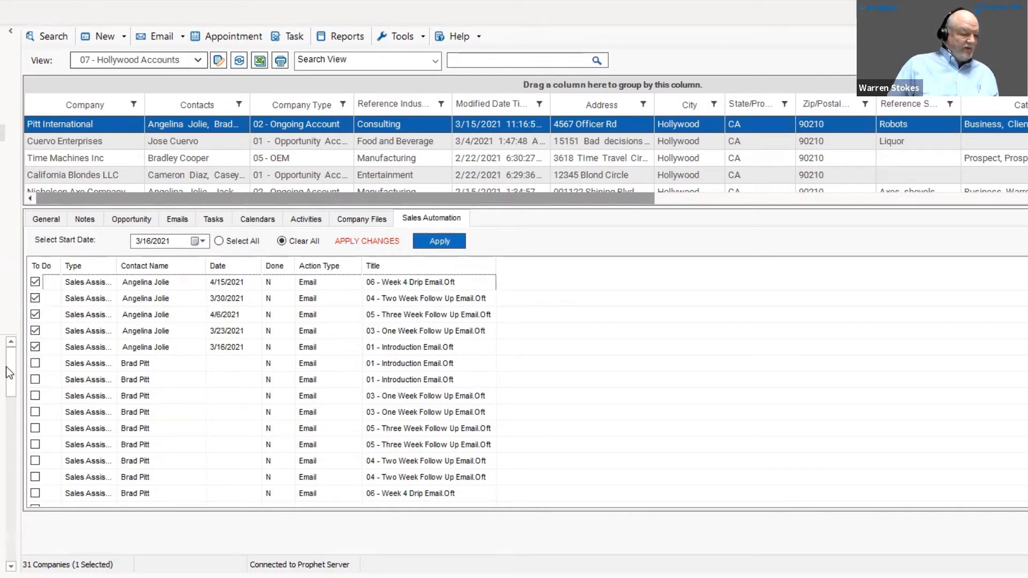
Step: Mark one Introduction, One Week, Three Week and Two Week Follow Up email for the second listed contact, skipping the duplicates
left_click(35, 363)
left_click(36, 396)
left_click(37, 427)
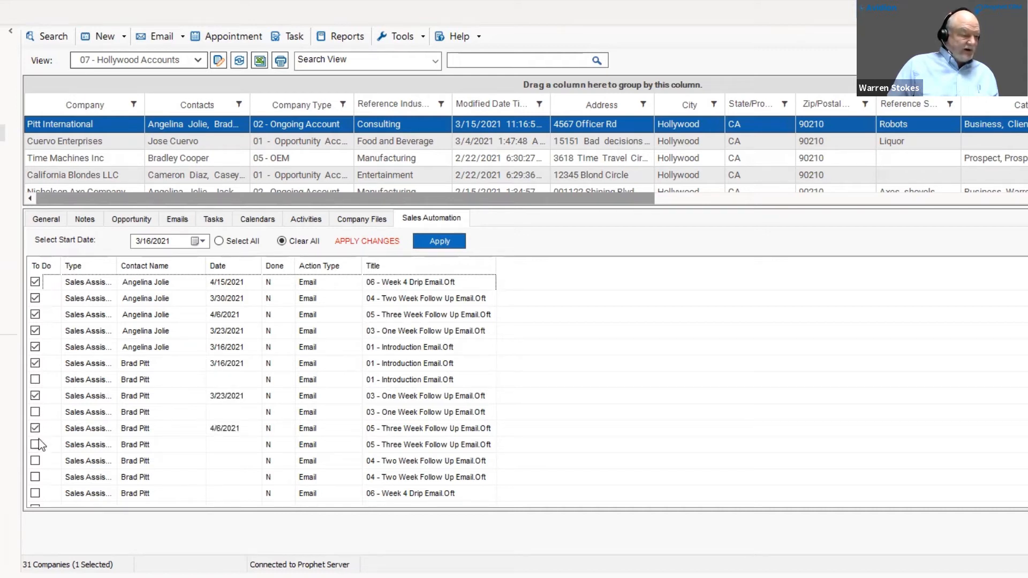
left_click(34, 460)
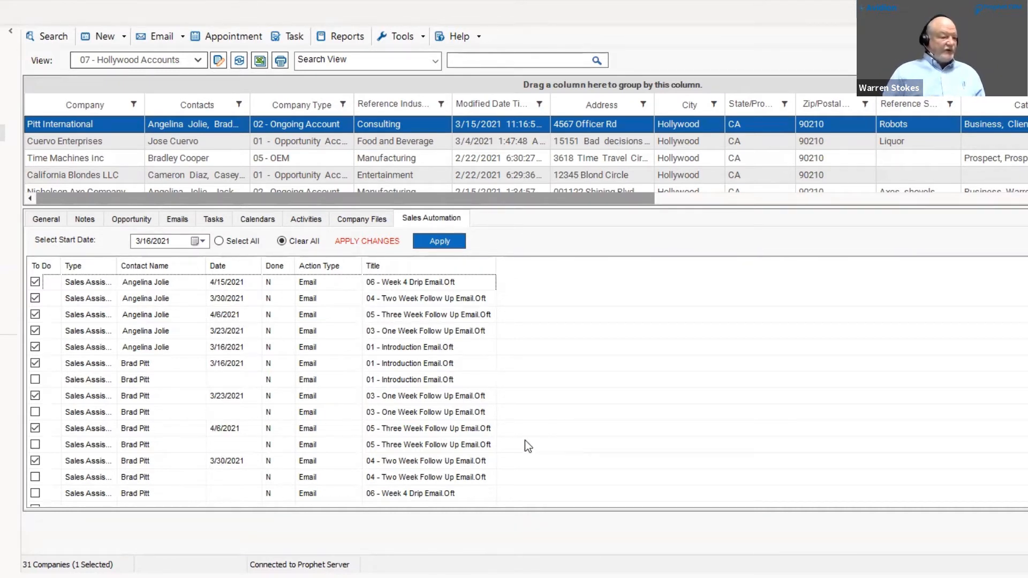
Step: Mark all of Pitt International's sales automation emails as to-do, keeping 3/16/2021 as the start date
left_click(221, 242)
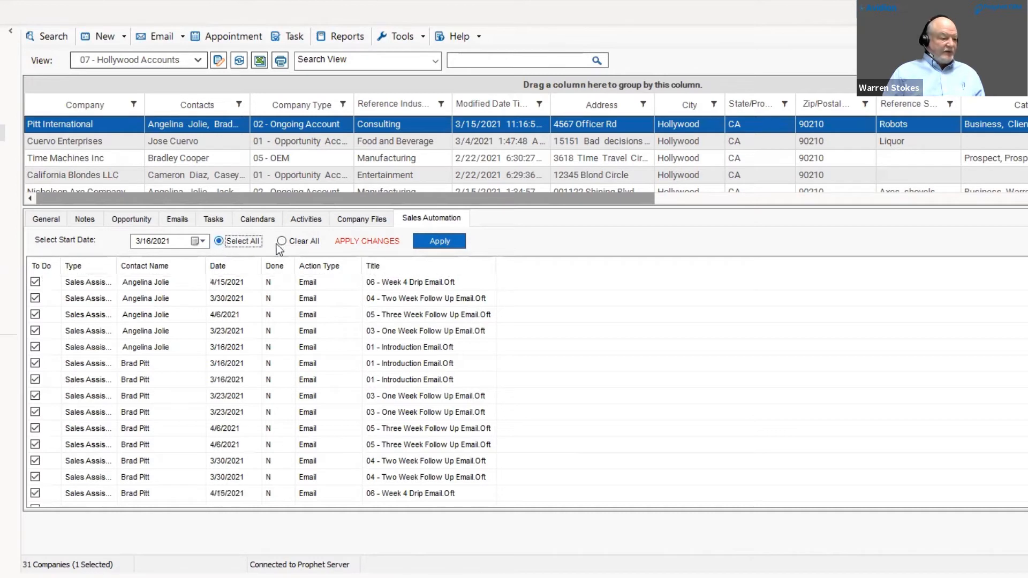
left_click(282, 241)
left_click(219, 241)
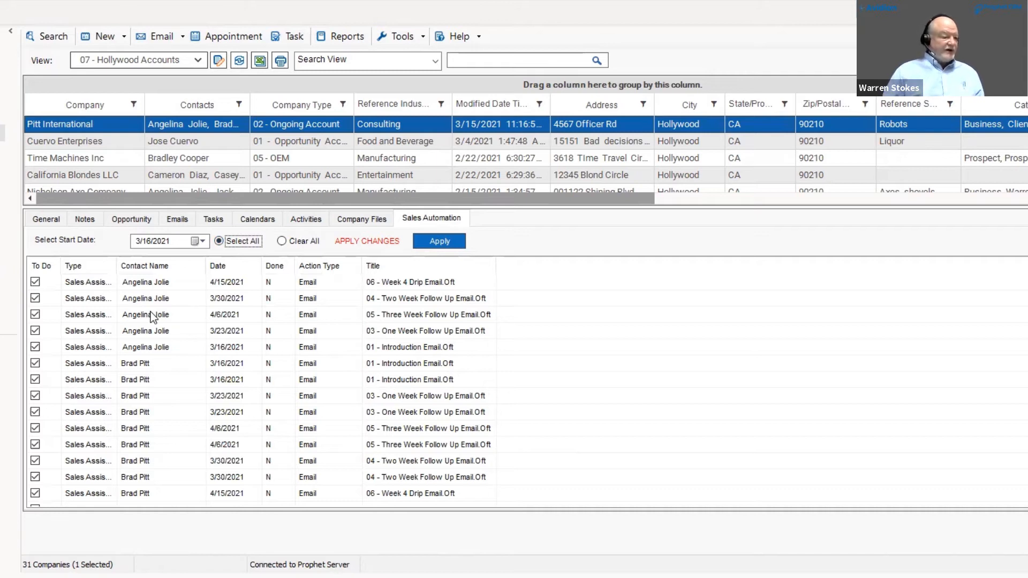
left_click(203, 241)
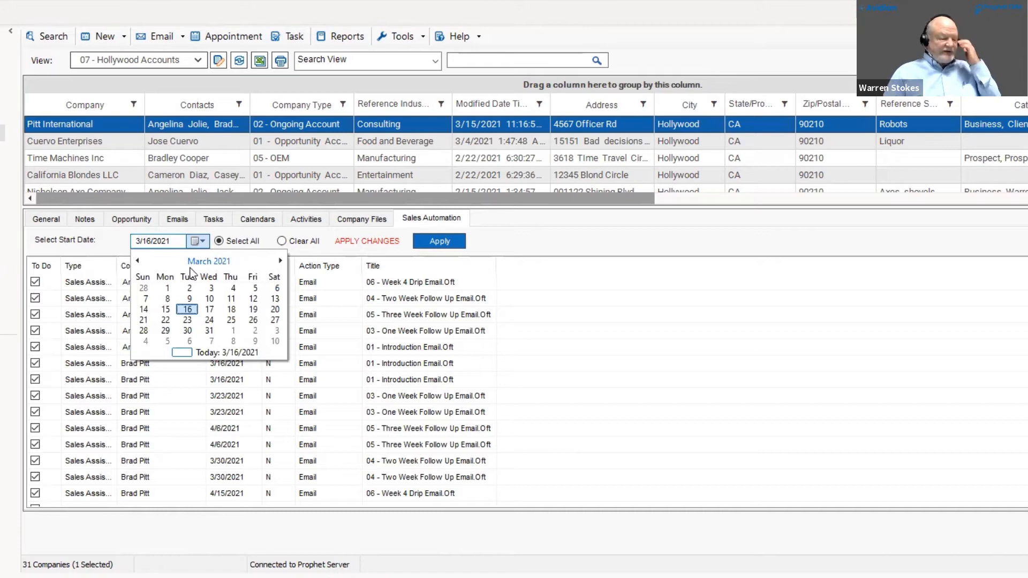
left_click(538, 239)
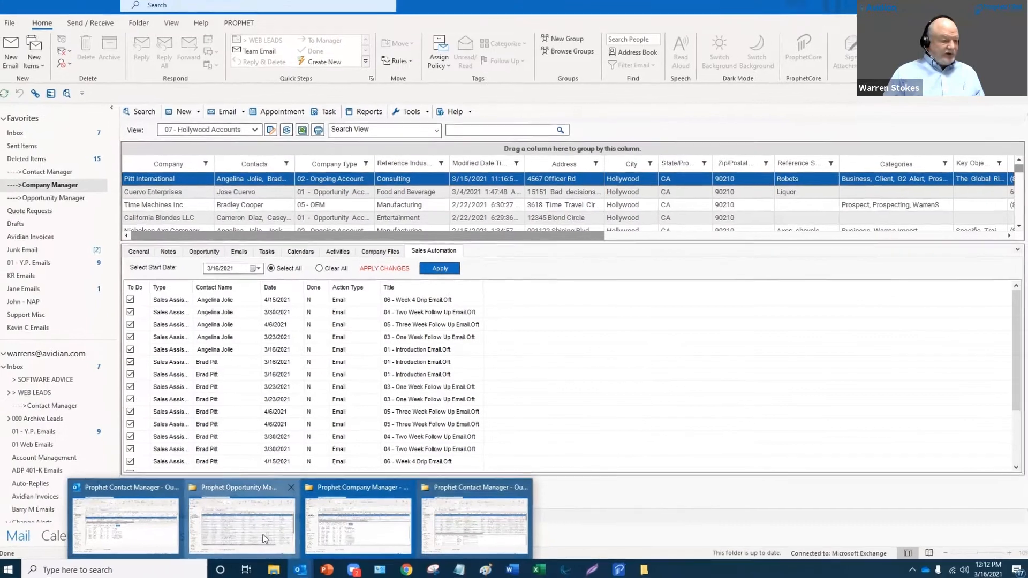
Step: Open the Time Machines Inc opportunity in the Opportunity Manager, clear all its workflow actions and save it
left_click(262, 538)
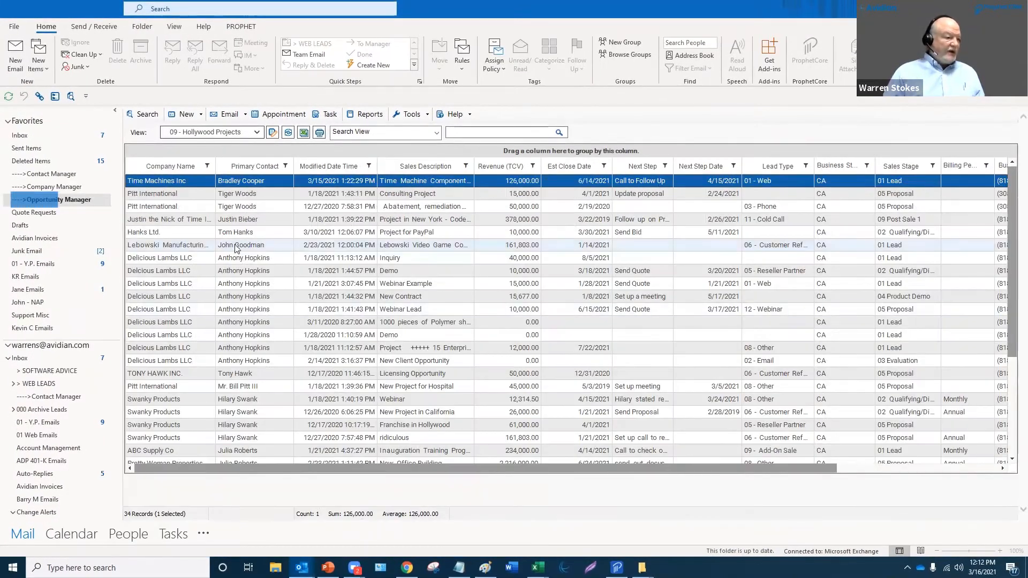
double_click(262, 185)
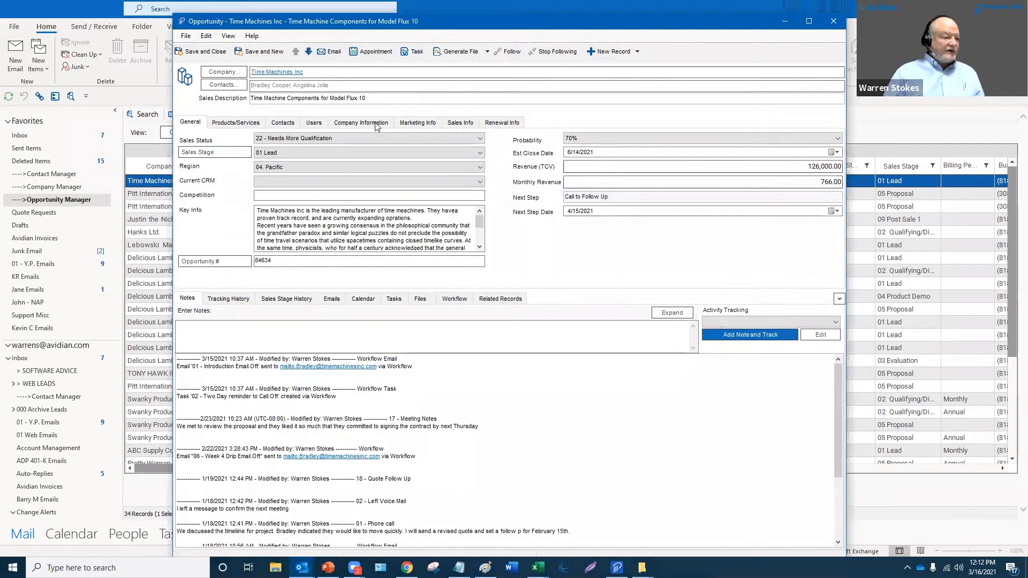
left_click(455, 298)
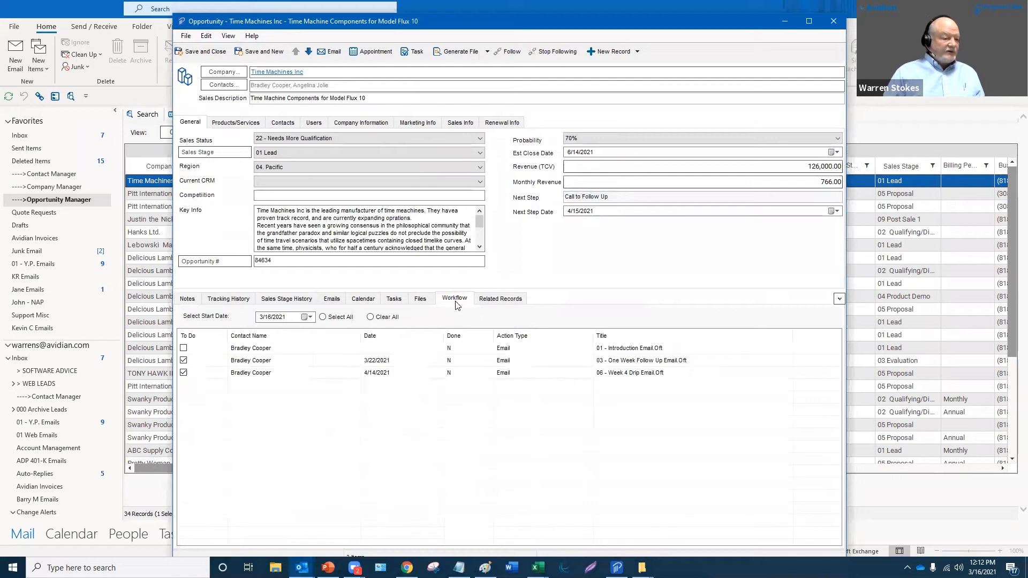
left_click(370, 317)
left_click(490, 316)
left_click(213, 54)
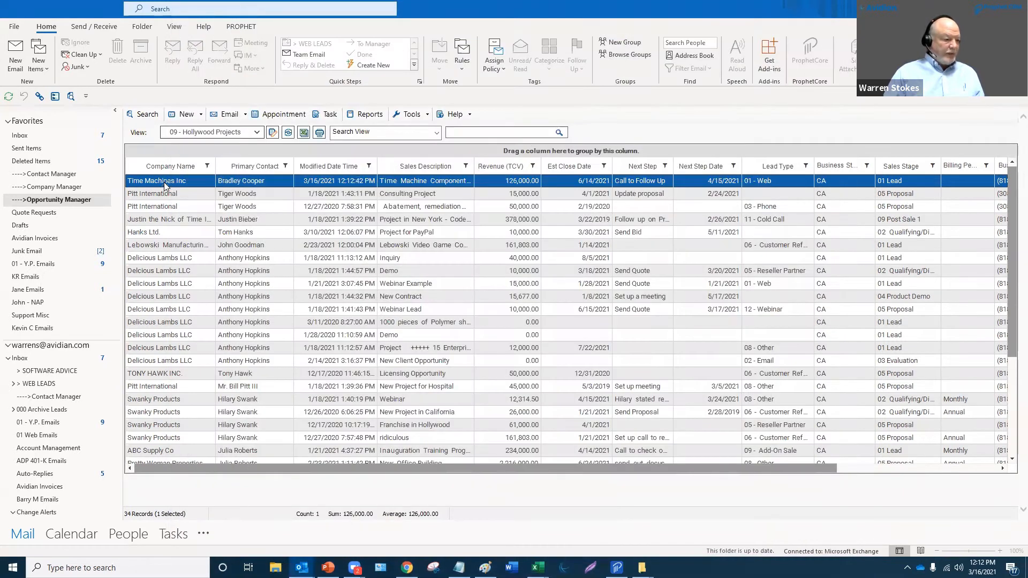
Step: Reopen the Time Machines Inc opportunity and process the workflow actions for the 01 Lead sales stage
double_click(164, 186)
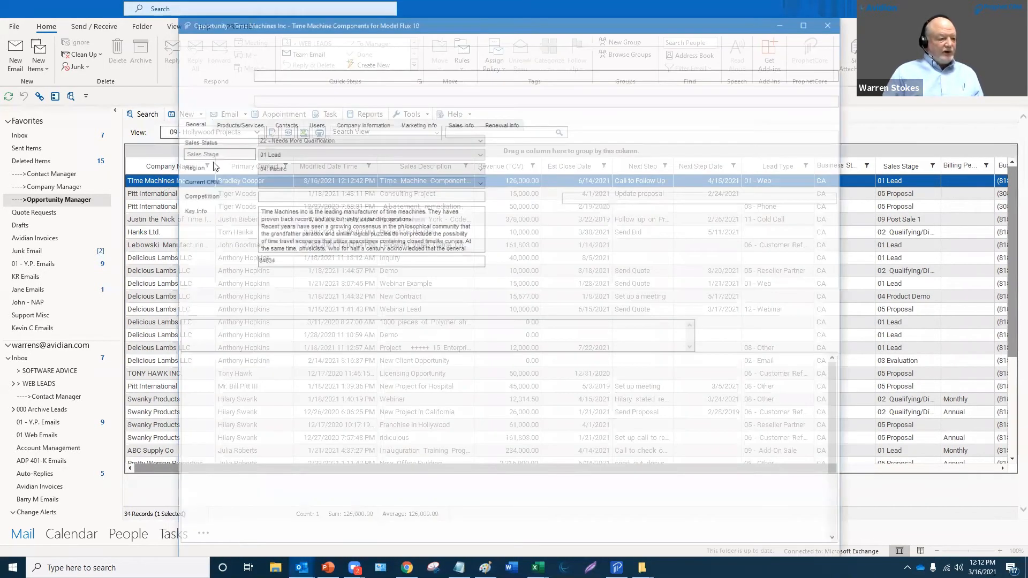
left_click_drag(373, 22, 370, 16)
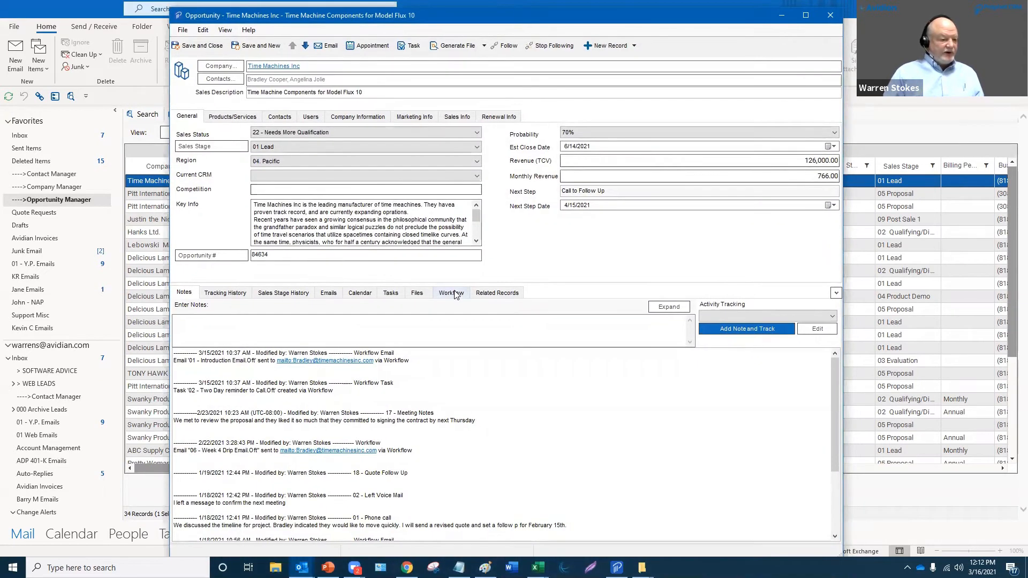
left_click(458, 298)
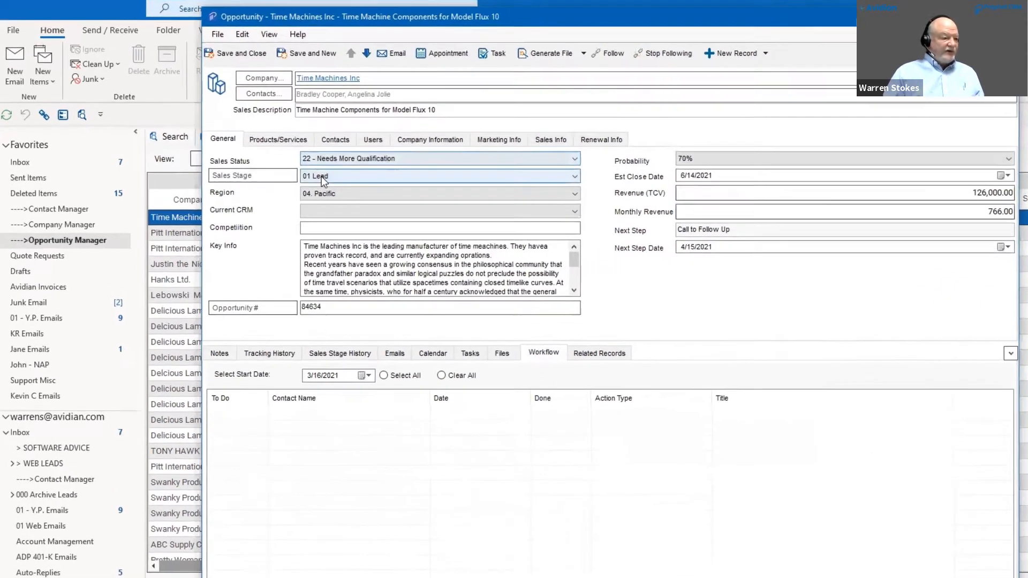
left_click(277, 152)
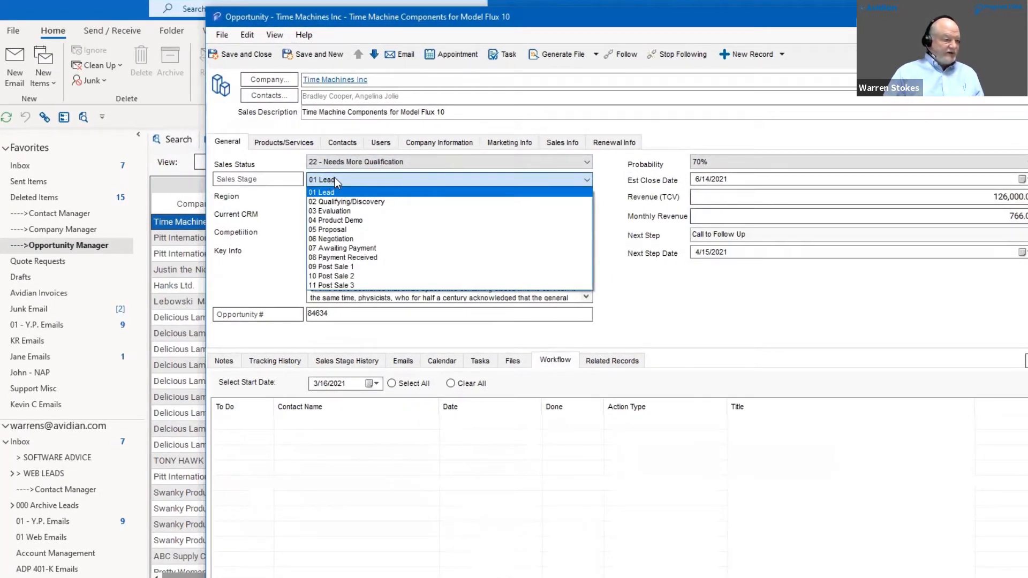
left_click(335, 177)
left_click(269, 178)
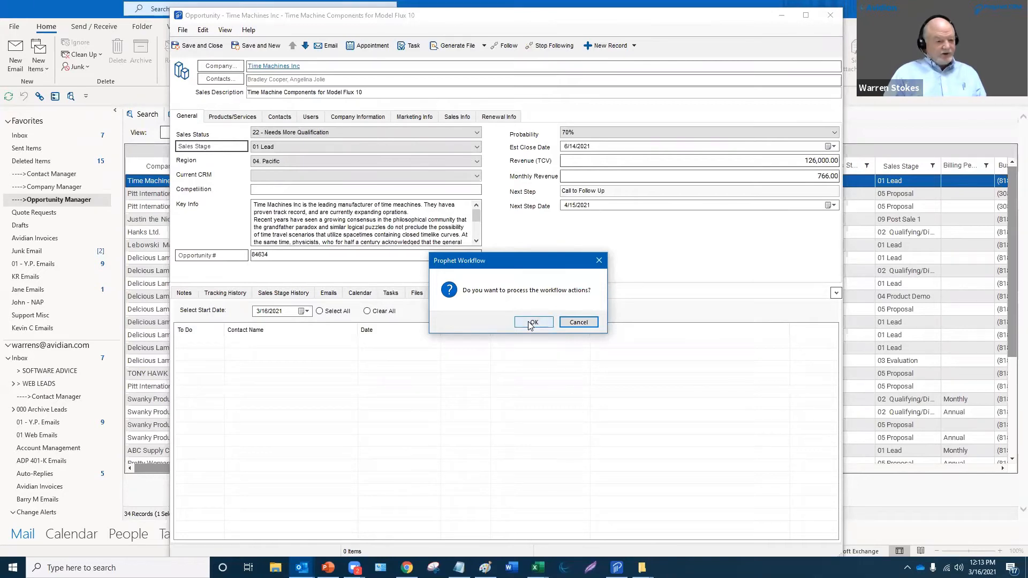
left_click(532, 322)
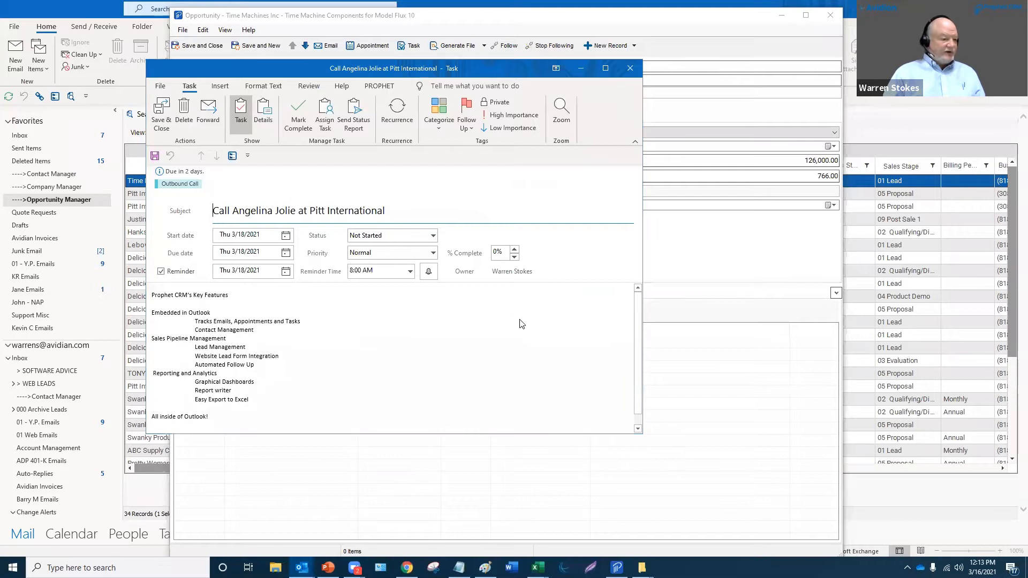
Step: Review the generated introduction email's subject, personalised greeting, body and closing lines
left_click(459, 369)
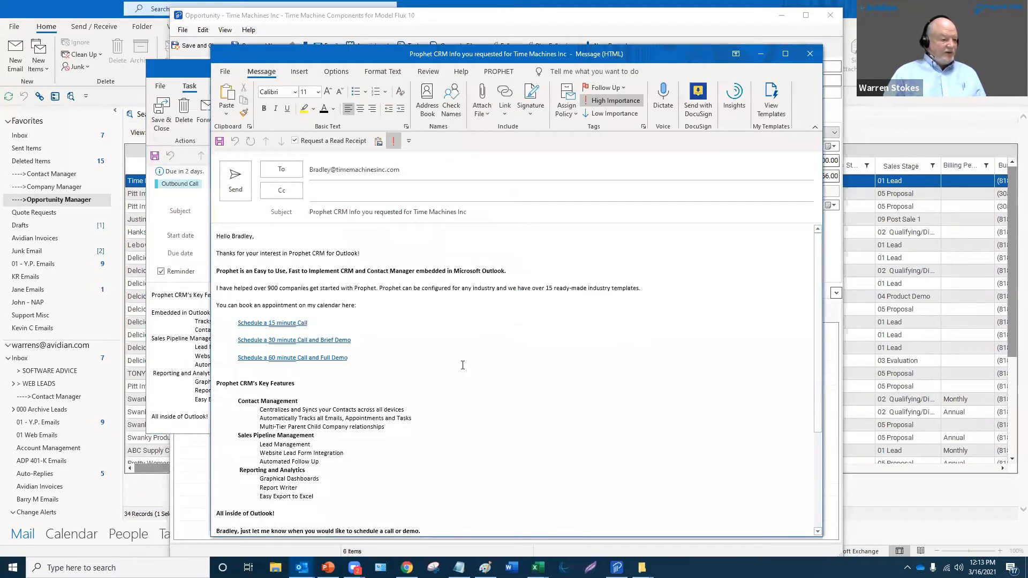
scroll(459, 353, "down", 5)
scroll(459, 351, "up", 5)
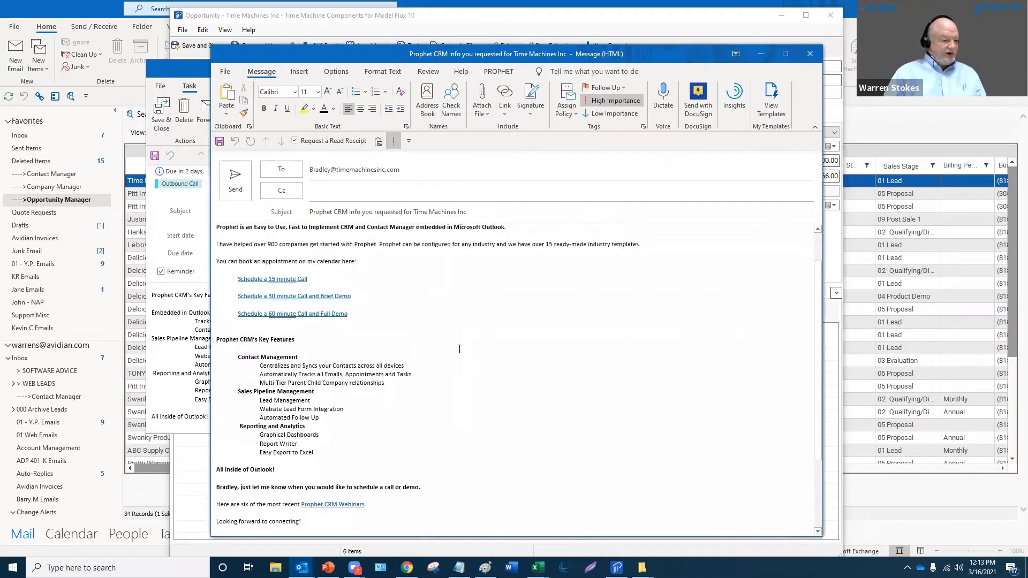
scroll(460, 349, "up", 5, "ctrl")
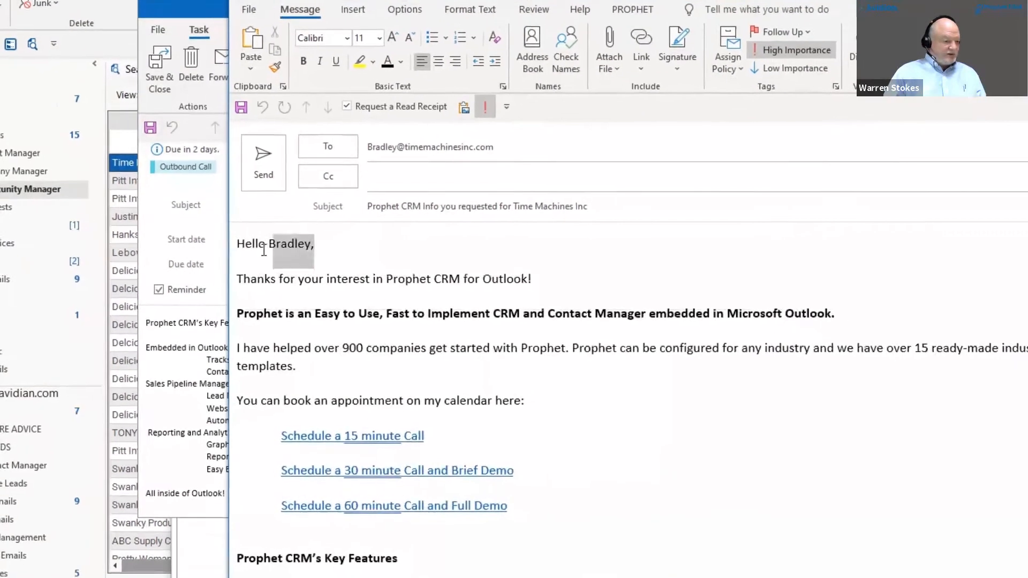
triple_click(262, 239)
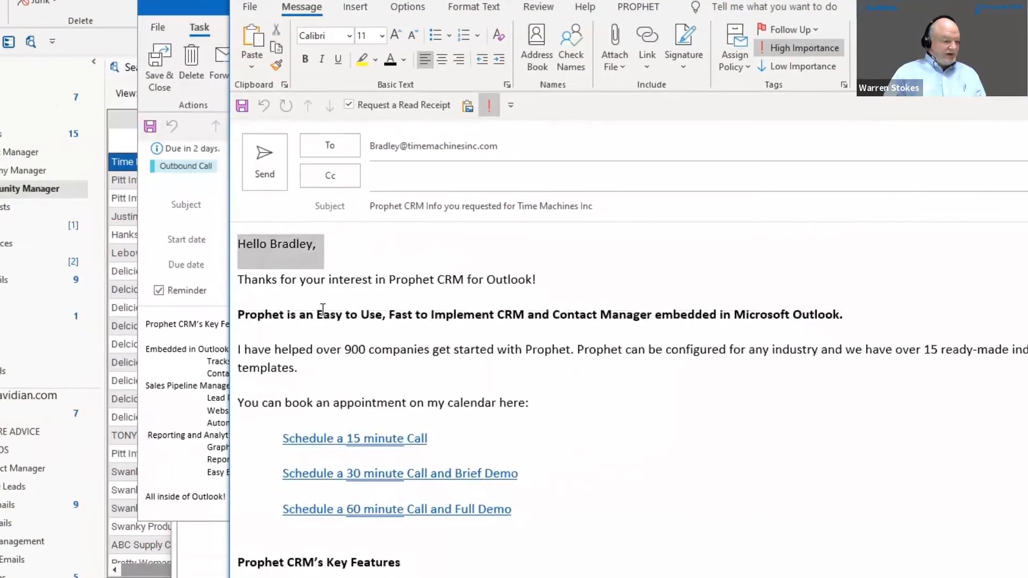
left_click(322, 312)
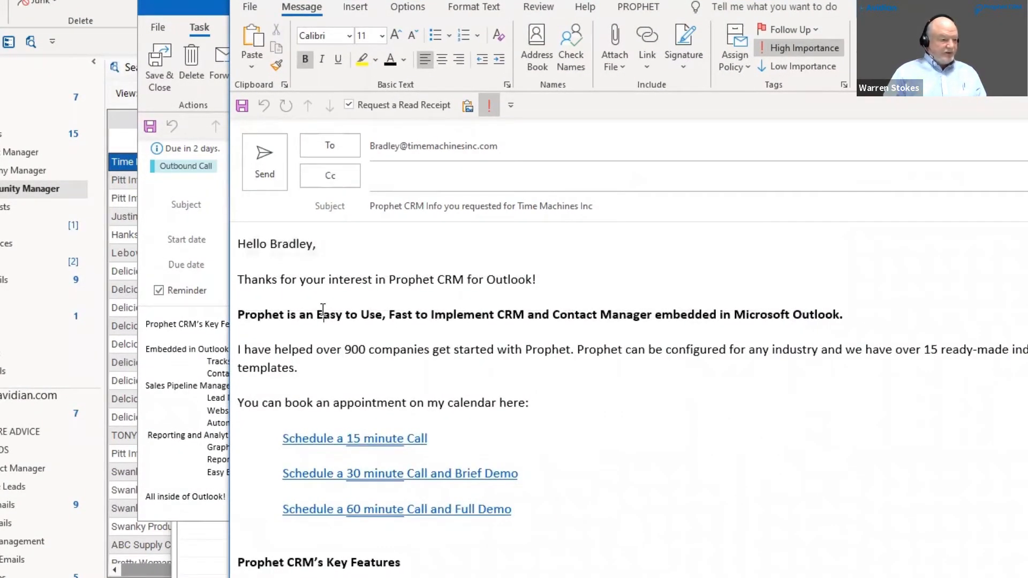
left_click_drag(517, 206, 593, 207)
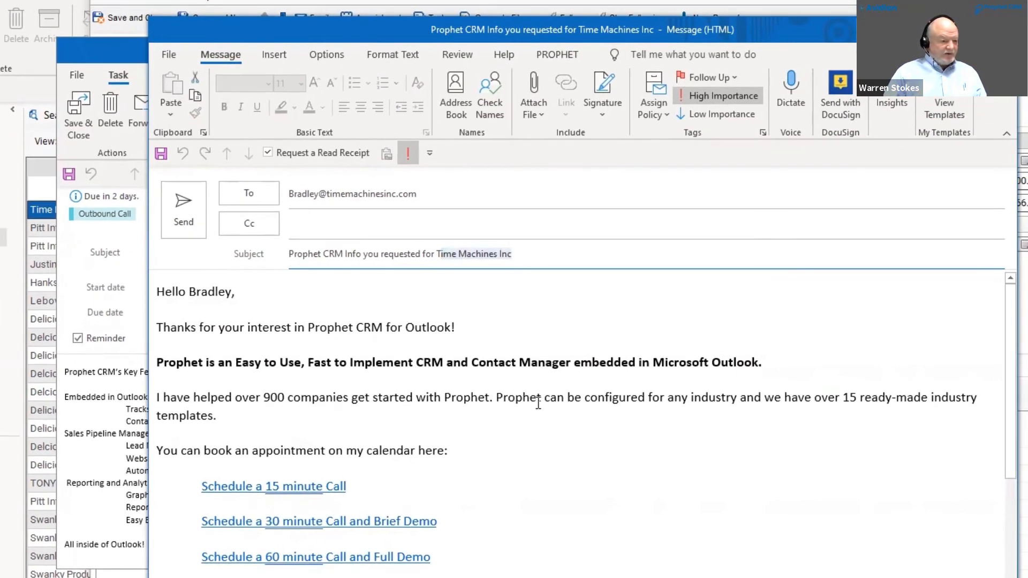
left_click(537, 401)
scroll(537, 399, "down", 10)
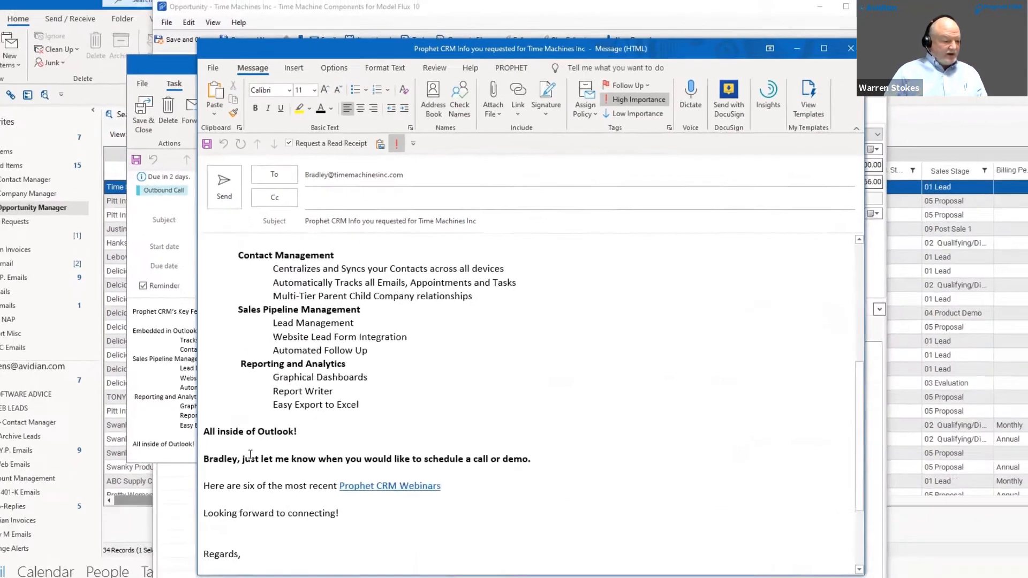
left_click_drag(222, 553, 162, 555)
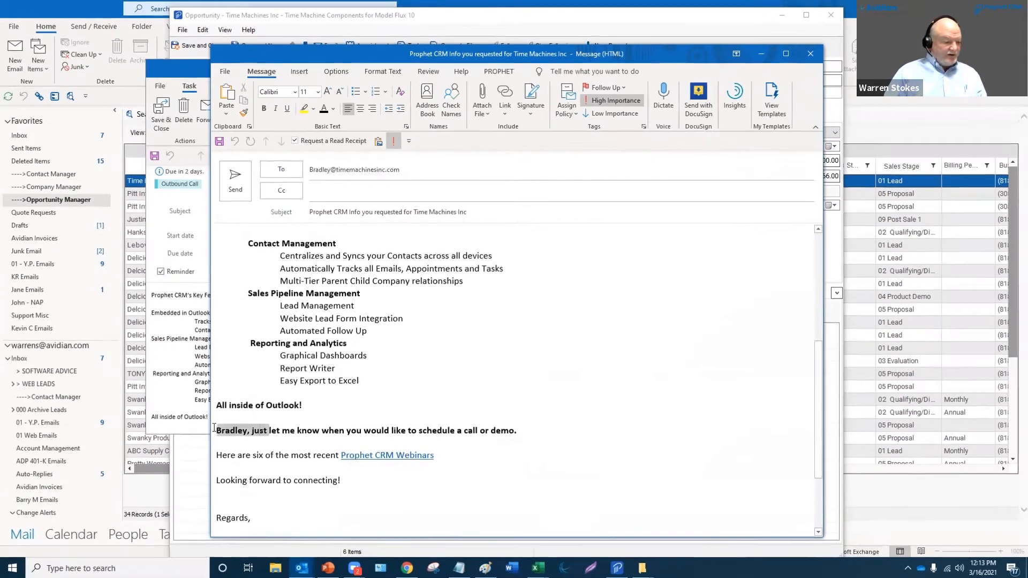
left_click(529, 383)
scroll(528, 381, "up", 10)
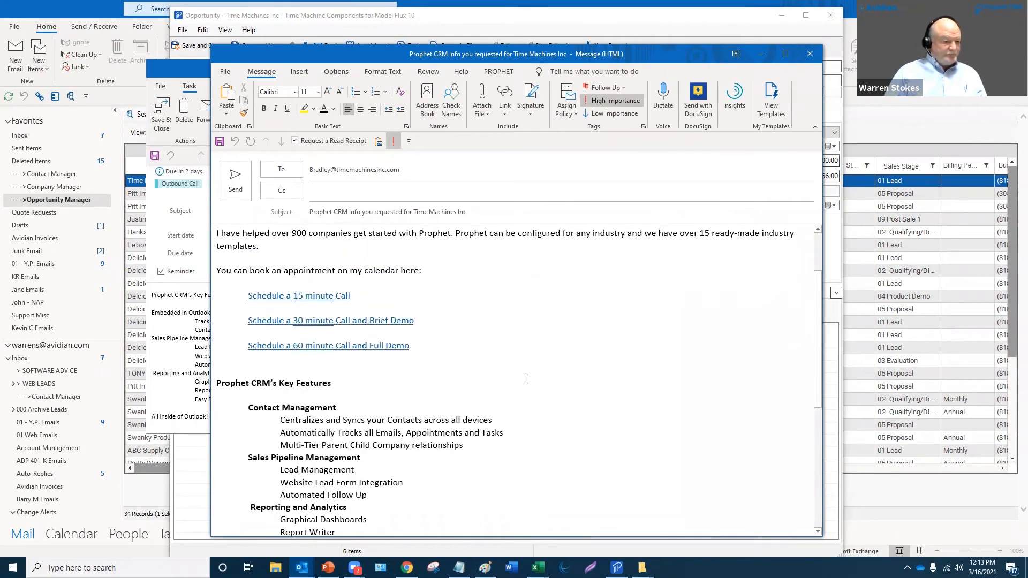
Step: Delete the calendar booking line and the 15, 30 and 60 minute call links from the email body
left_click_drag(425, 429, 406, 337)
key("Delete")
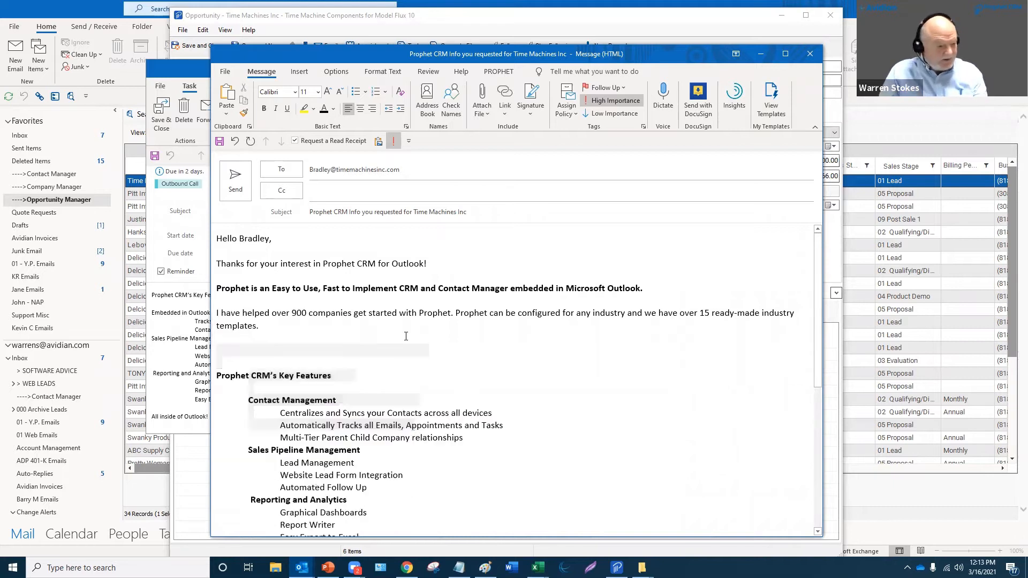
key("Delete")
key("Delete")
scroll(401, 335, "down", 2)
scroll(399, 334, "down", 3)
scroll(406, 353, "up", 7)
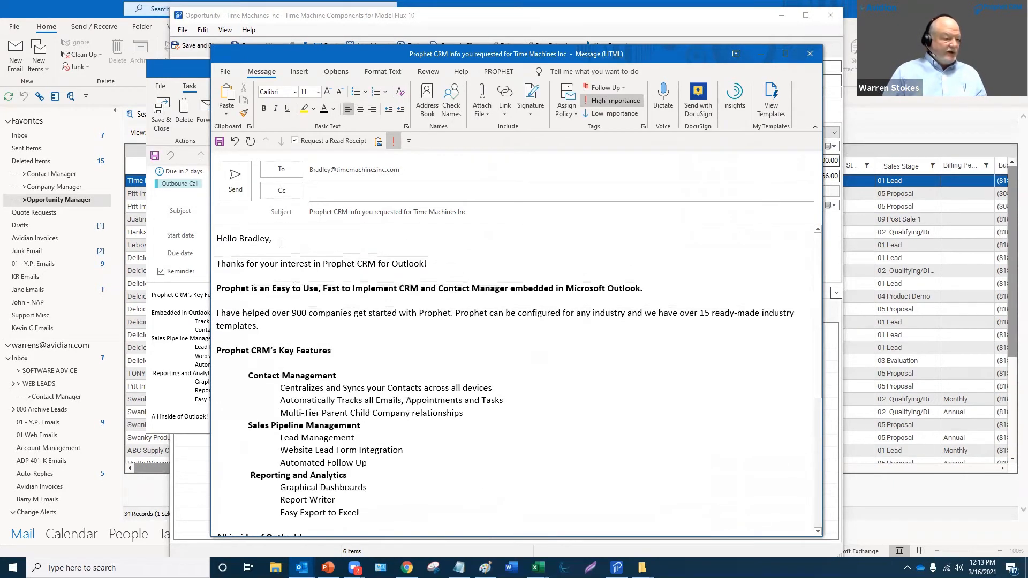
Step: Send the edited introduction email and save the generated follow-up call task
left_click(236, 185)
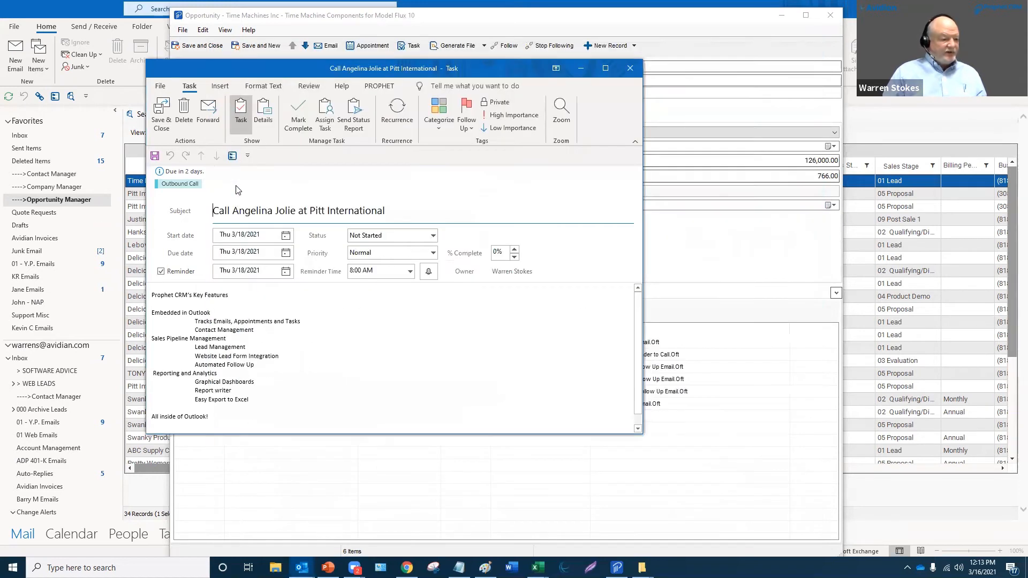
left_click(156, 126)
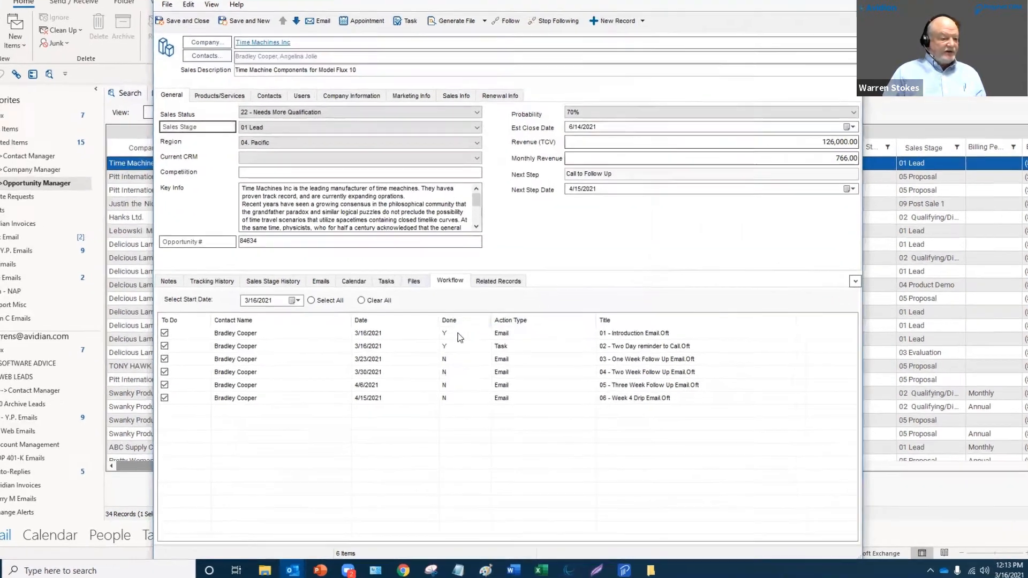
Step: Examine the Done status and date of each workflow action on the Time Machines Inc opportunity
left_click(464, 342)
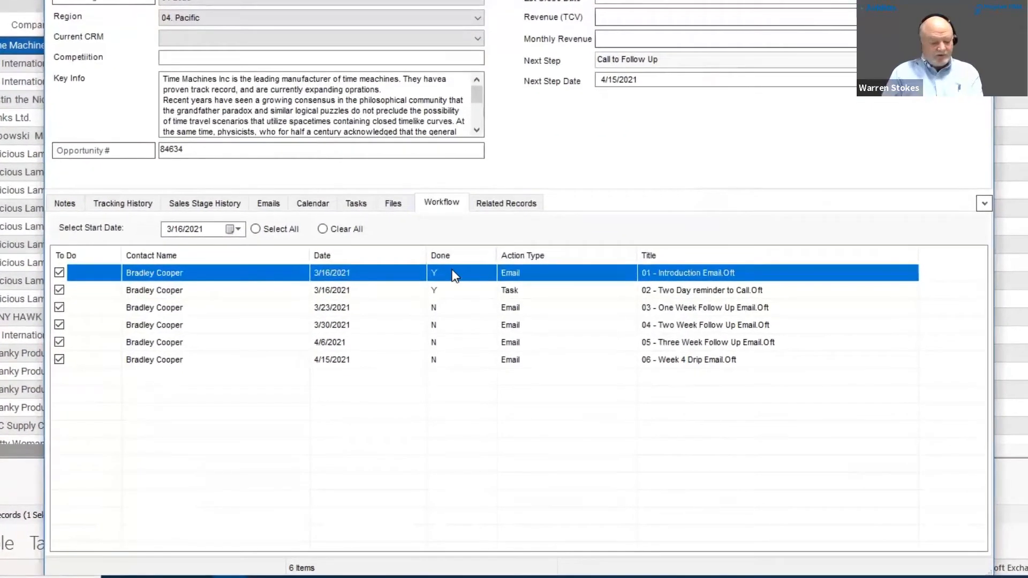
key("ctrl")
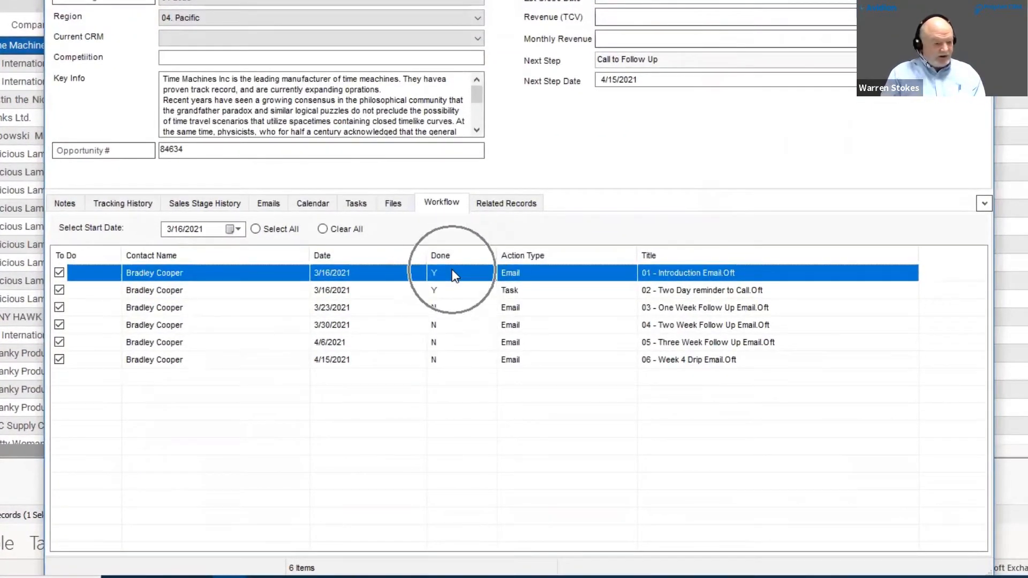
left_click(450, 298)
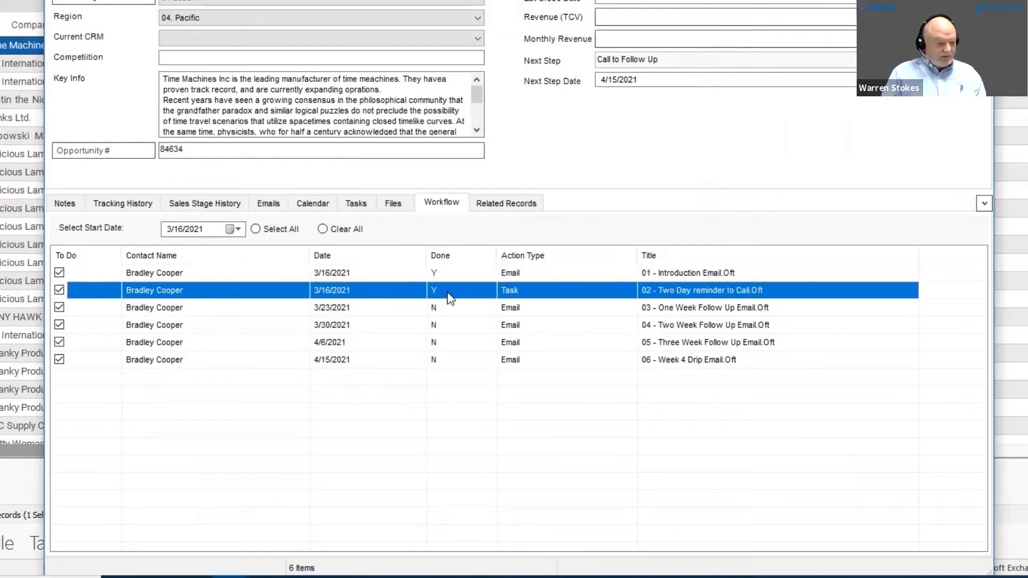
left_click(448, 310)
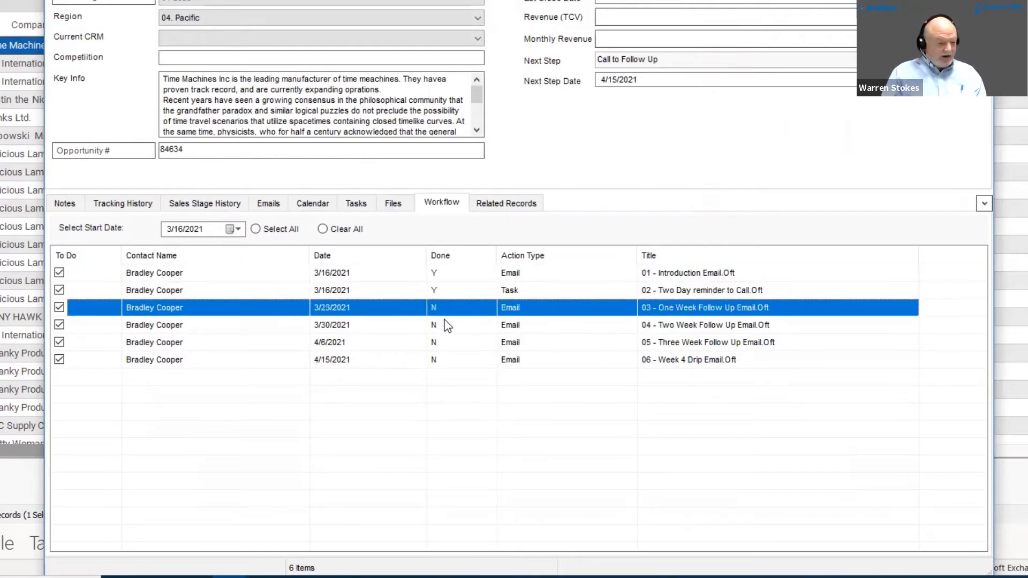
left_click(448, 325)
left_click(450, 342)
left_click(453, 364)
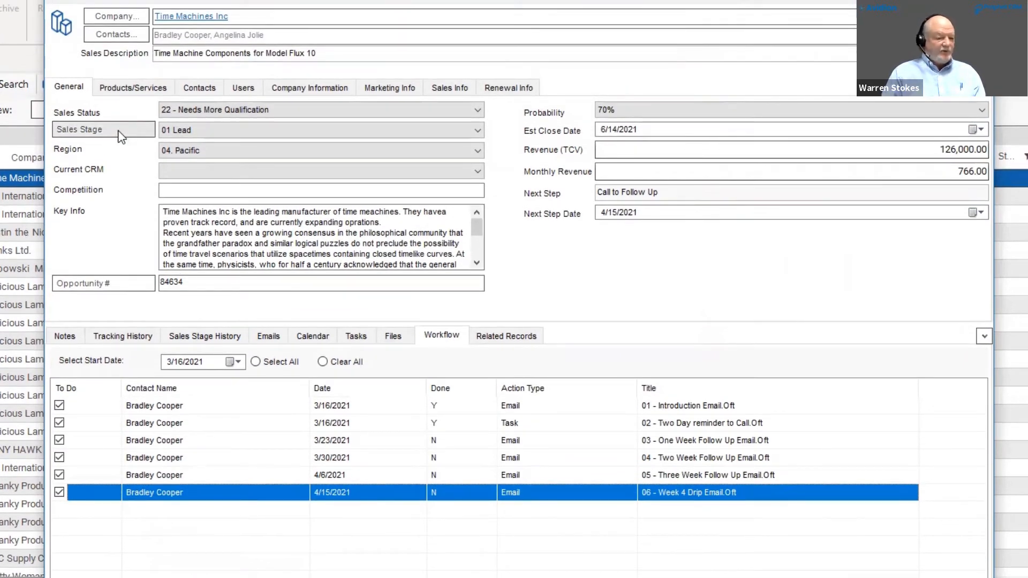
Step: Examine the action types and template titles in the opportunity's workflow list and close the opportunity
left_click(536, 429)
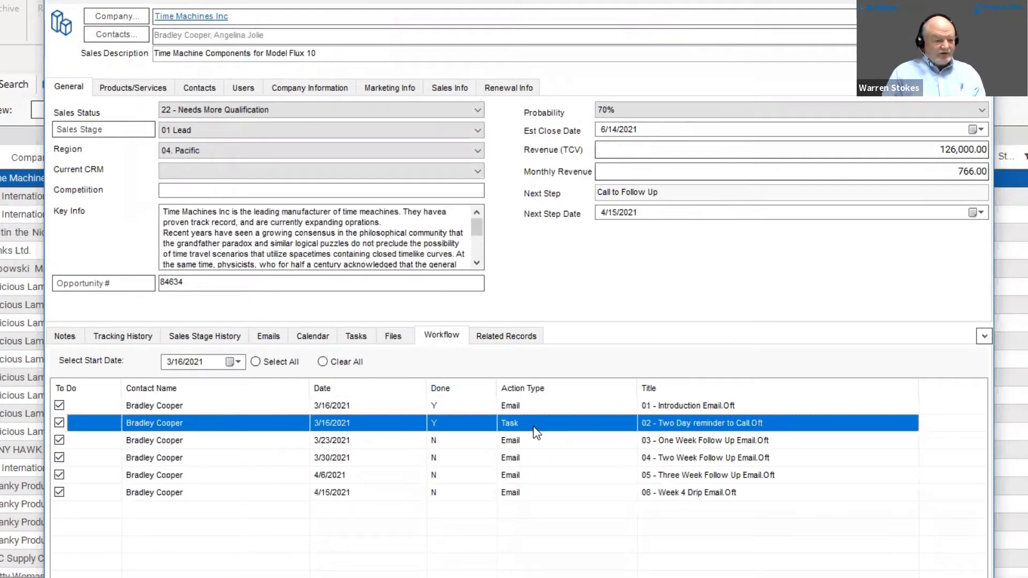
left_click(656, 408)
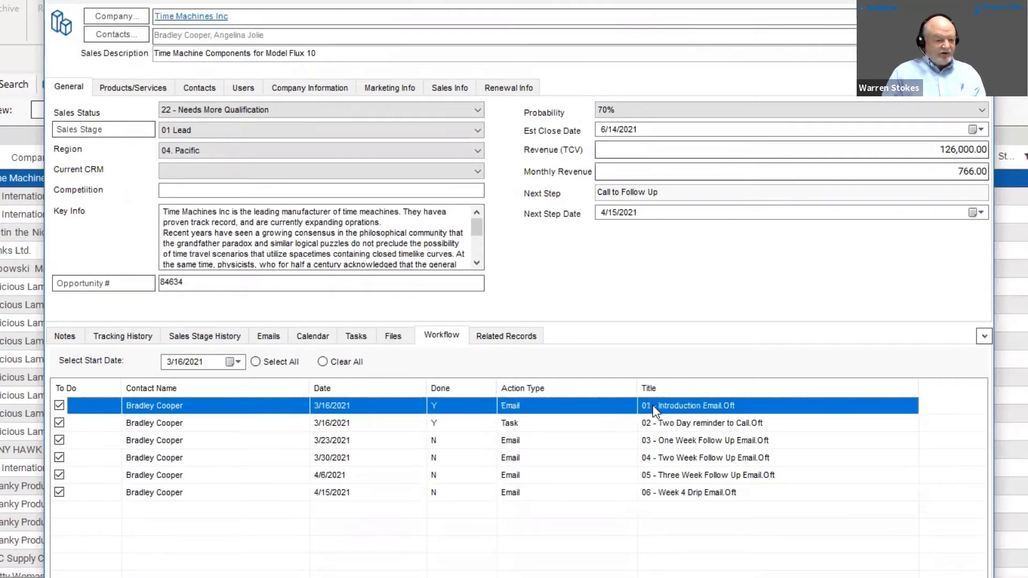
left_click(660, 440)
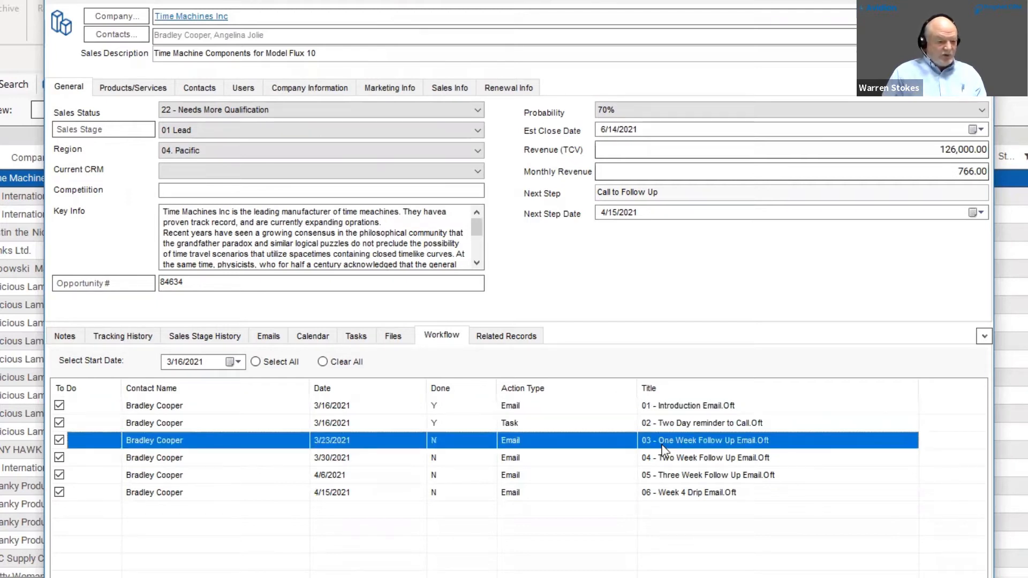
left_click(672, 459)
left_click(669, 476)
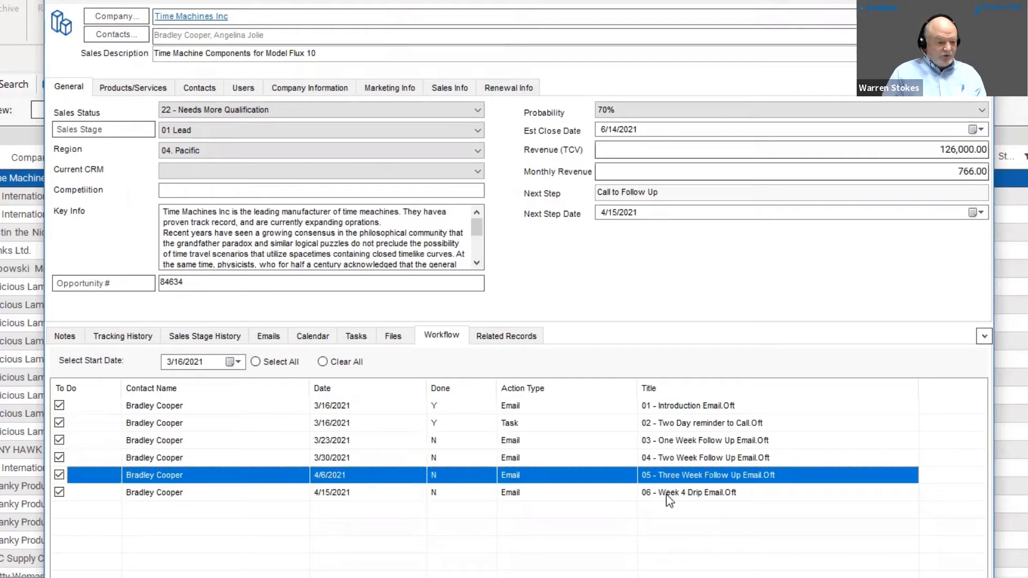
left_click(669, 495)
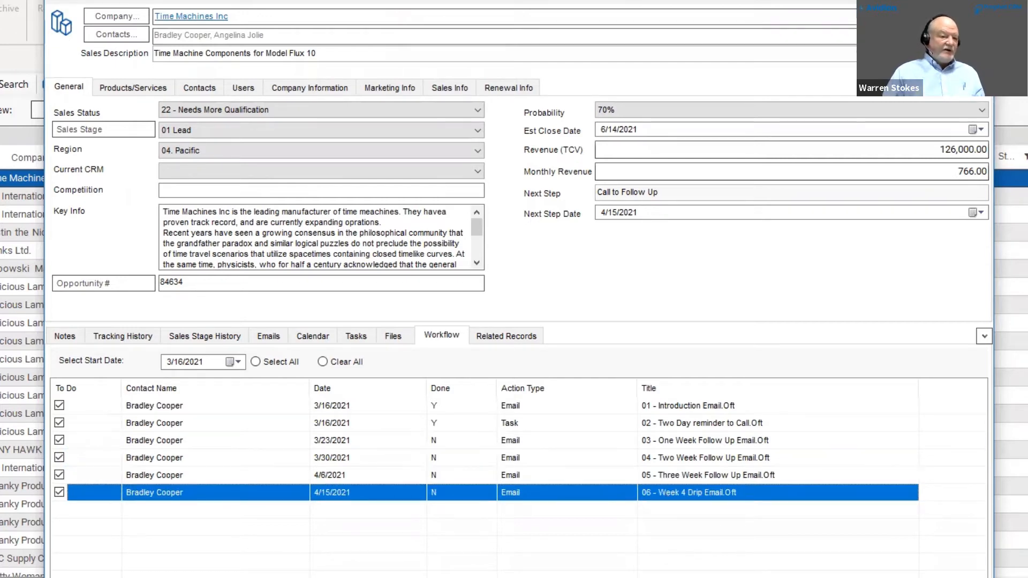
left_click(980, 3)
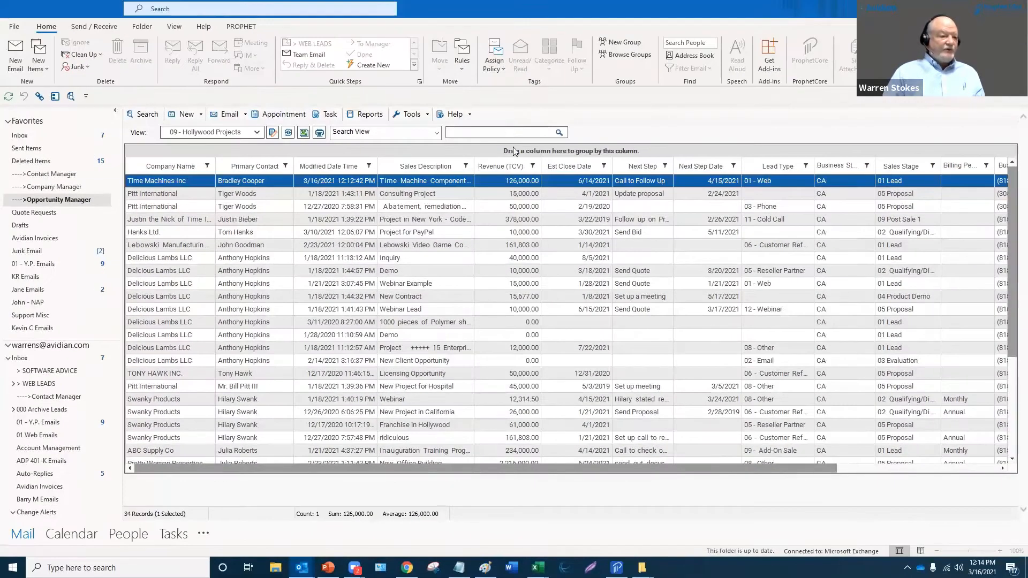
Step: Open the Prophet Sales Automation list of items due for processing
left_click(427, 115)
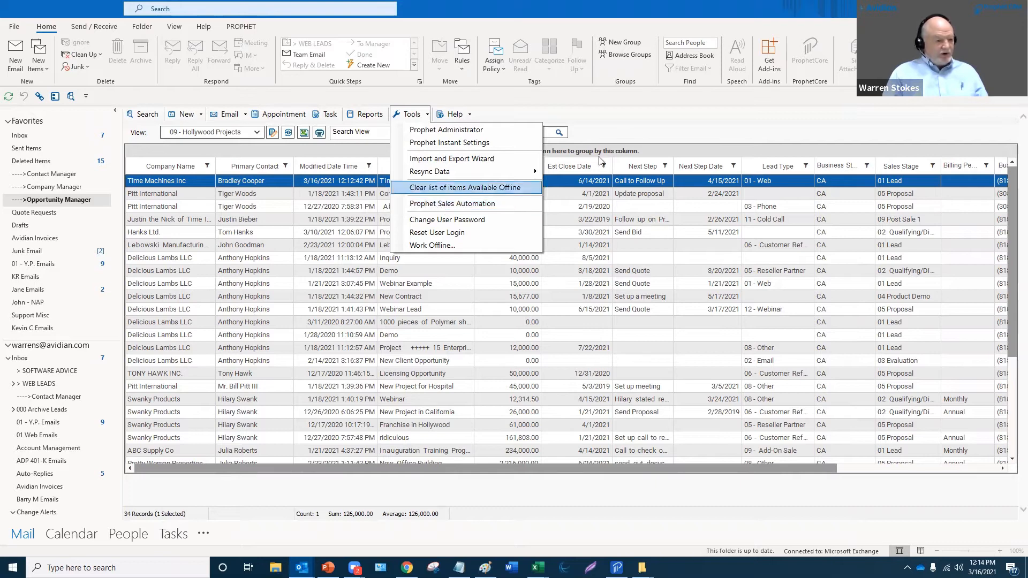
left_click(654, 113)
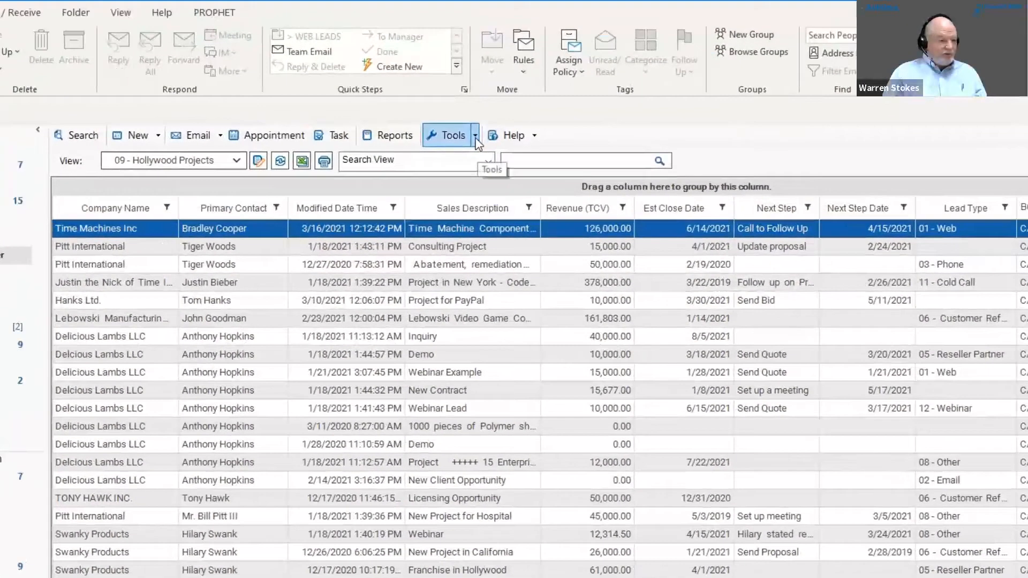
left_click(438, 136)
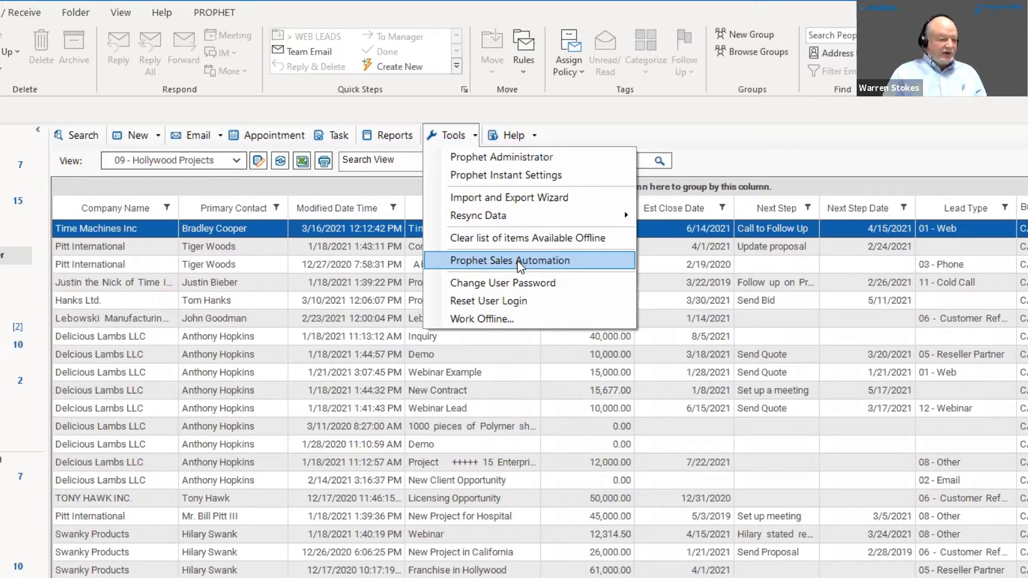
left_click(517, 260)
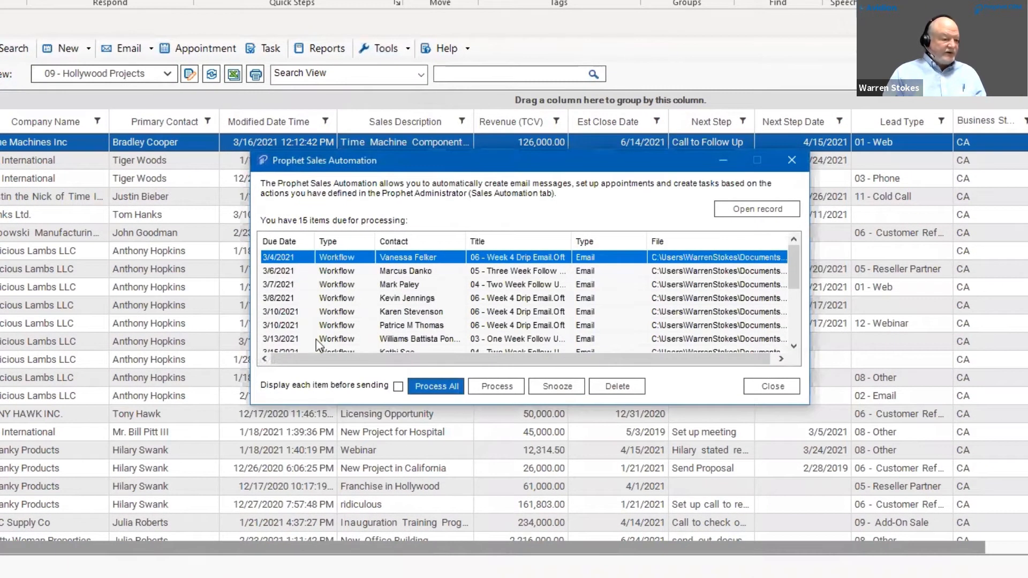
Step: Select the workflow email due 3/7/2021, open its linked opportunity record to review the notes, and close the record
left_click(417, 284)
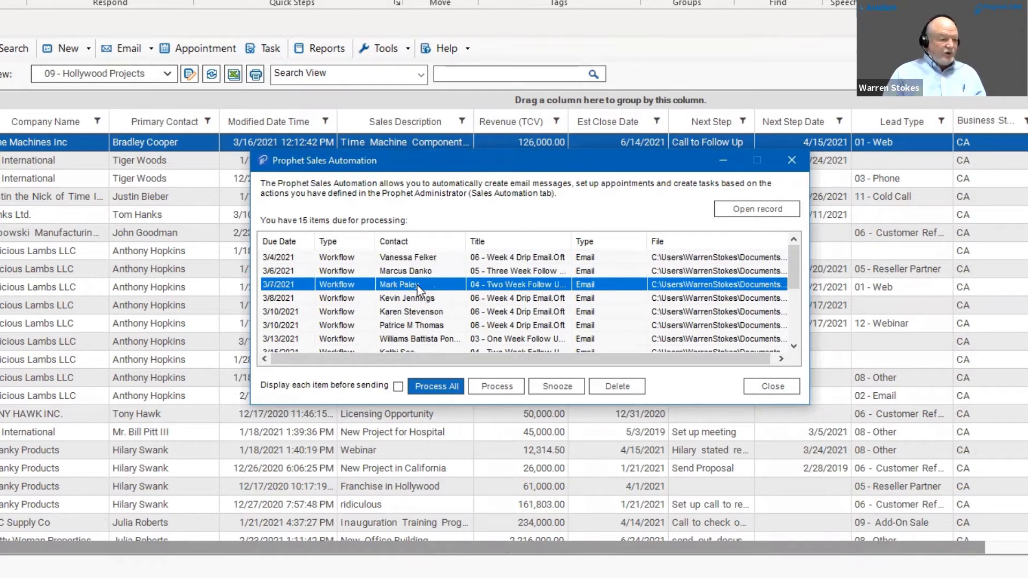
left_click(441, 390)
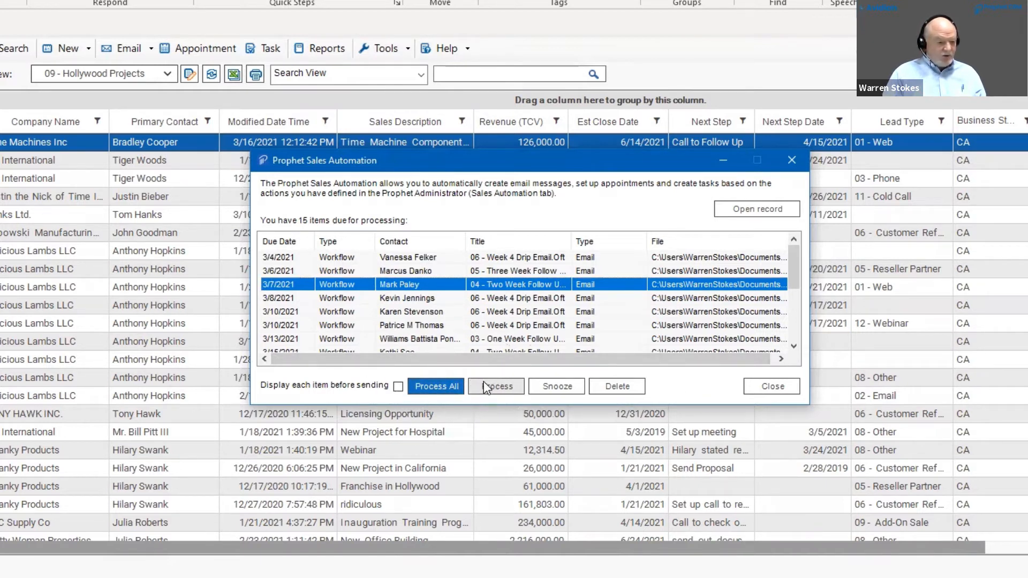
left_click(618, 384)
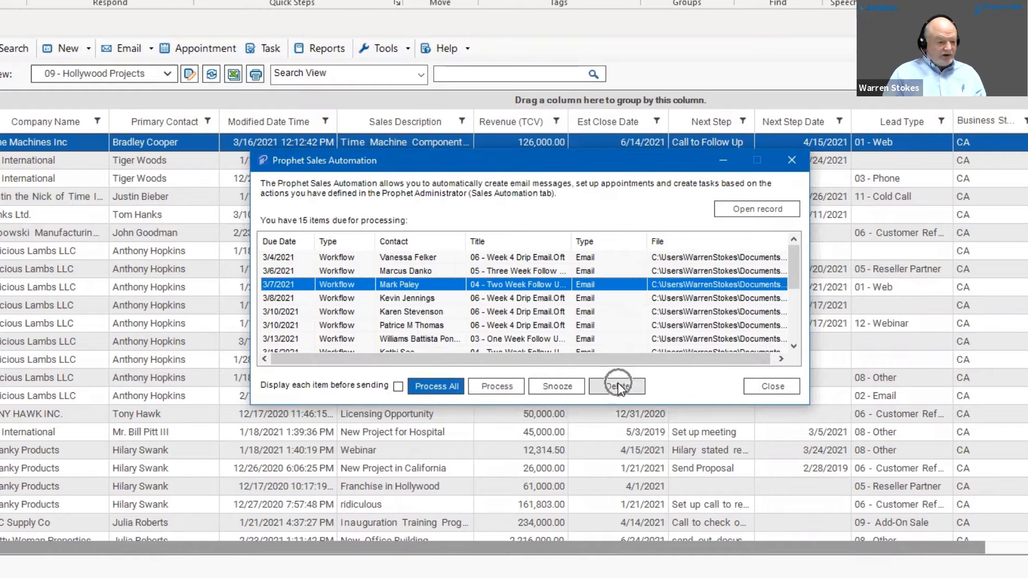
left_click(762, 209)
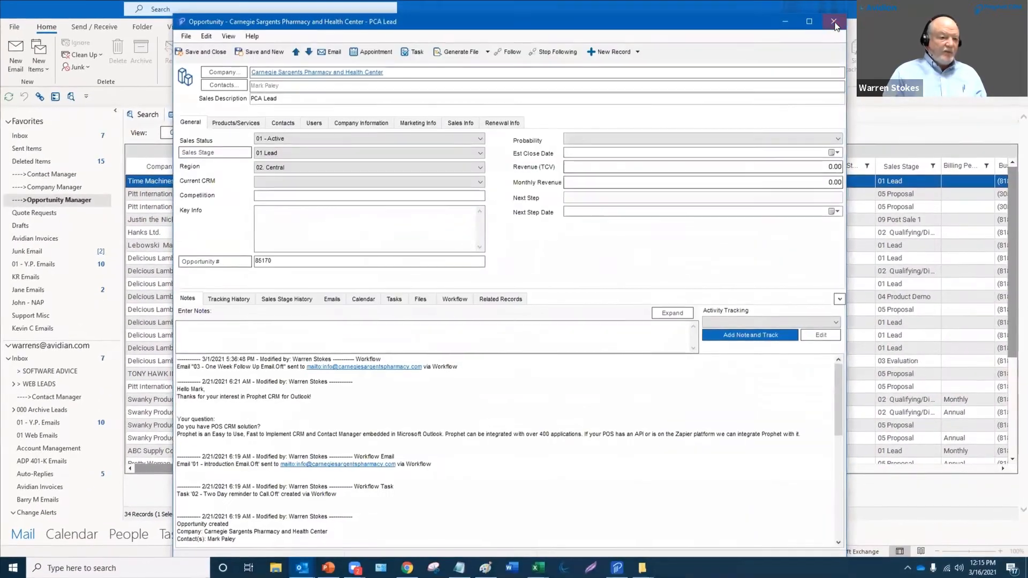
left_click(837, 26)
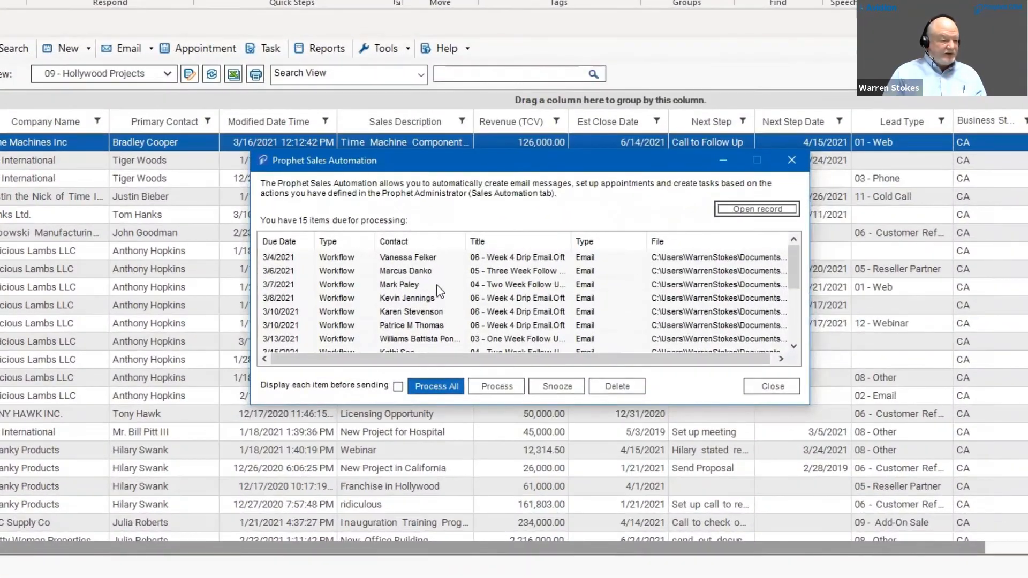
Step: Process only the Three Week Follow Up email due 3/16/2021, with each item set to display before sending
left_click(448, 282)
scroll(415, 337, "down", 3)
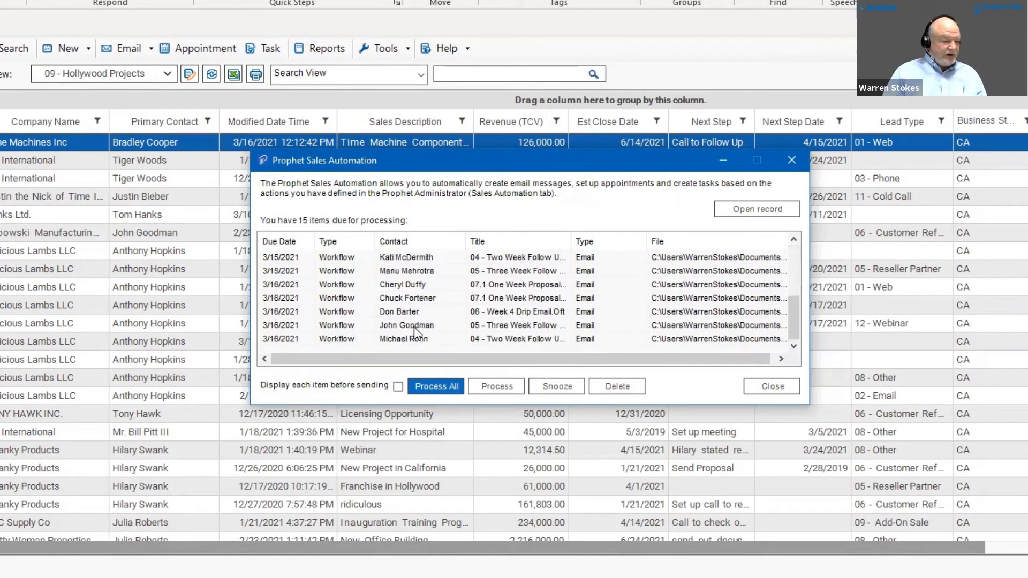
left_click(416, 326)
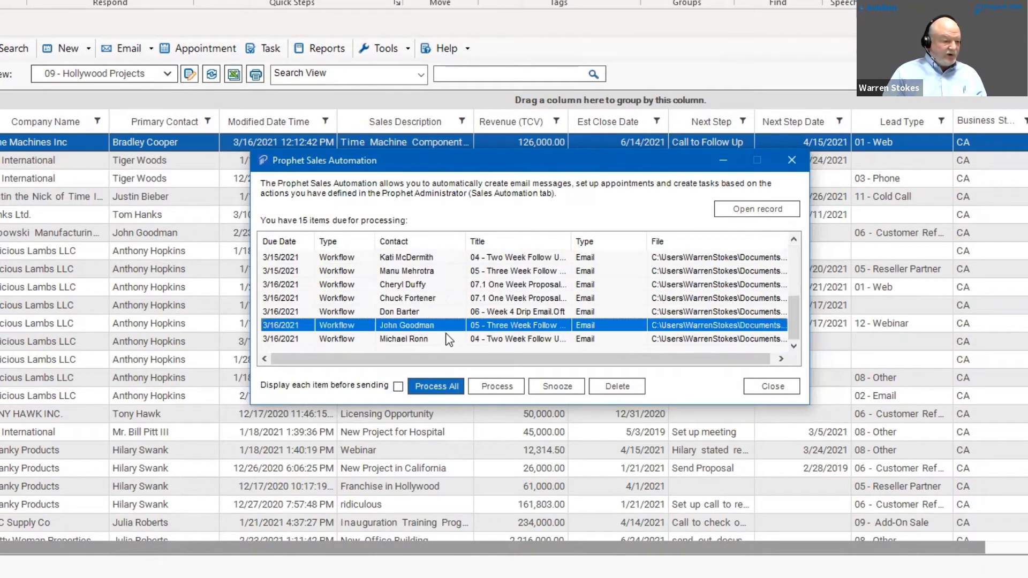
left_click(397, 386)
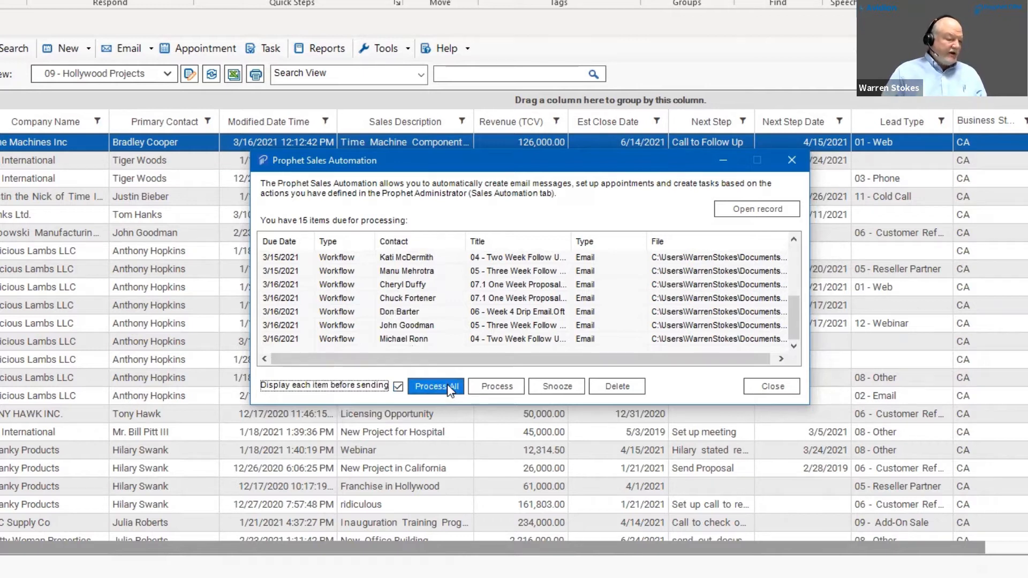
left_click(492, 384)
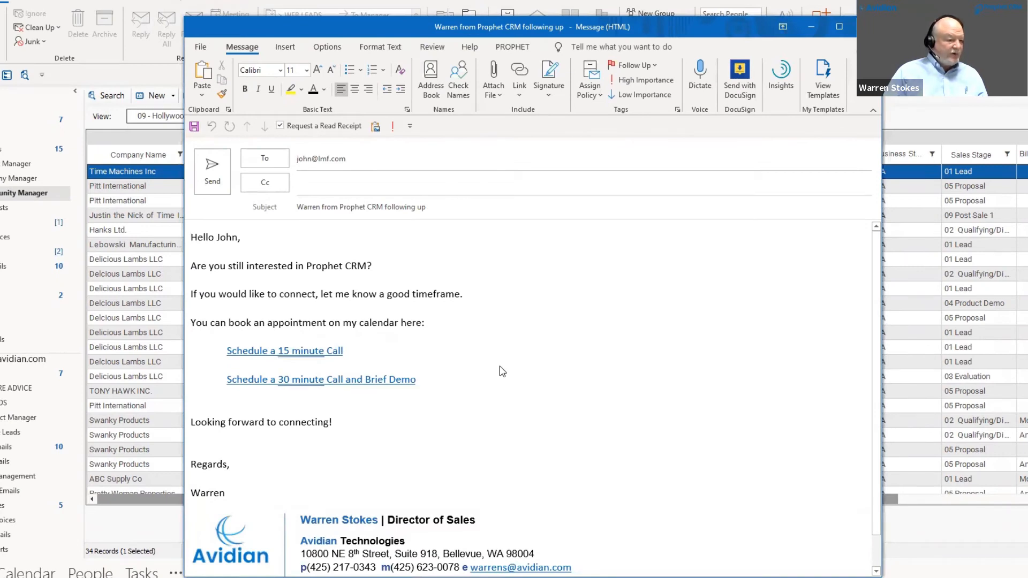
Step: Delete the calendar booking line and the 15 and 30 minute call links from the follow-up email body
left_click_drag(263, 243, 136, 229)
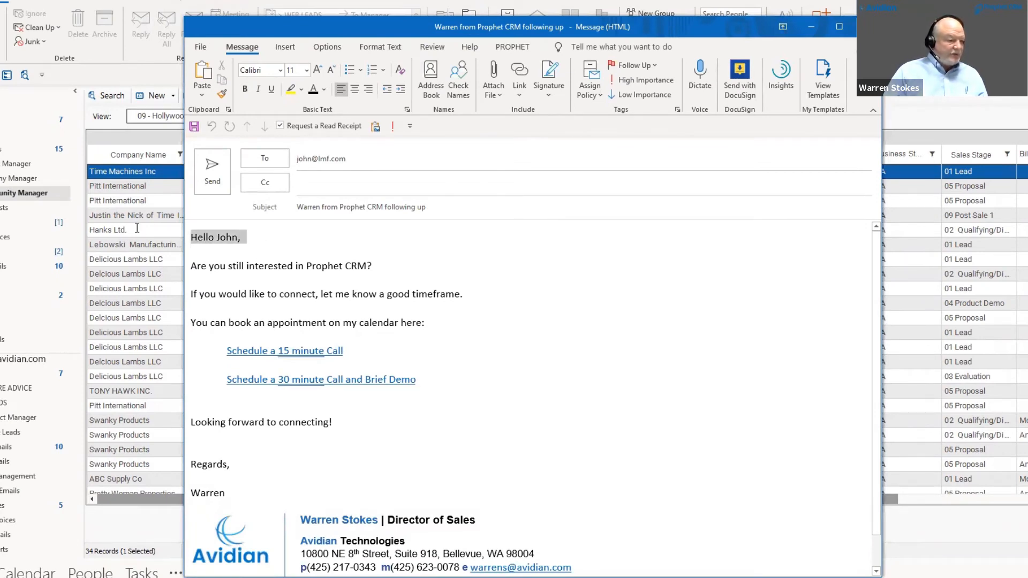
left_click(529, 332)
left_click_drag(448, 385, 171, 324)
key("BackSpace")
key("Delete")
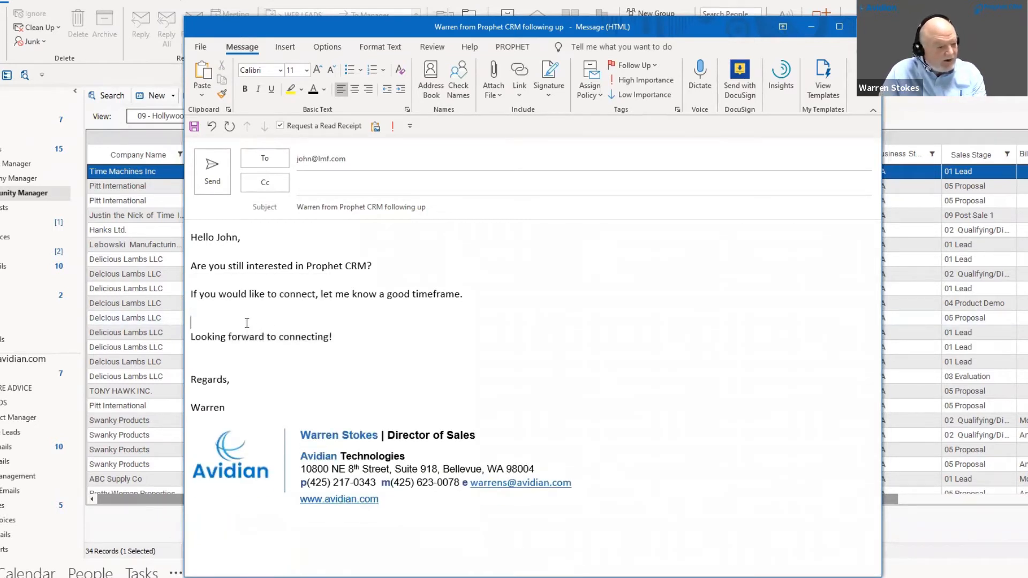
key("BackSpace")
Step: Insert the saved "cost" text block with the licensing and onboarding cost tables above the email's closing line
key("Return")
type("cost")
key("Return")
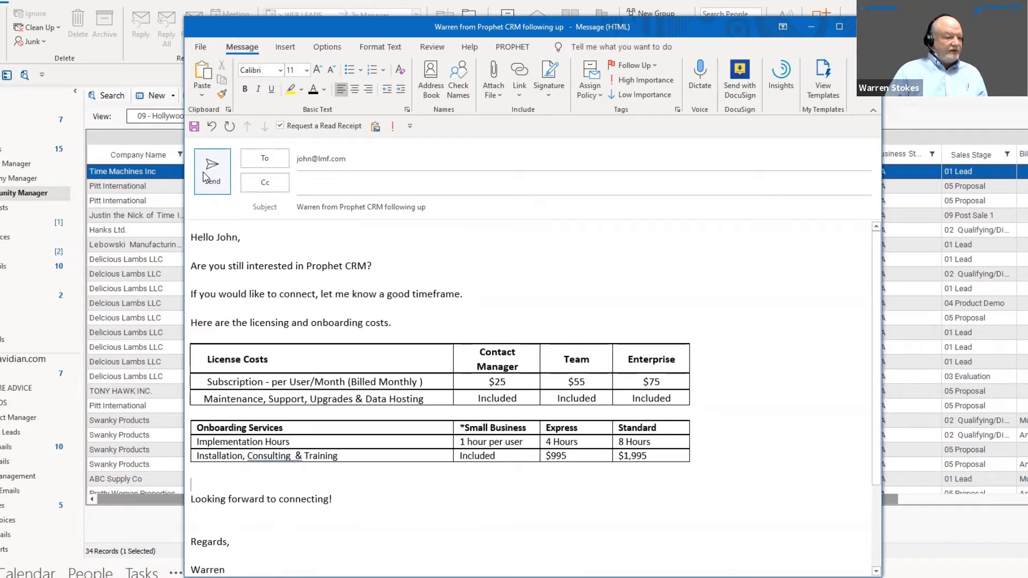
Step: Append "again!" to the email's subject, send it, and close the list of due automation items
left_click(453, 208)
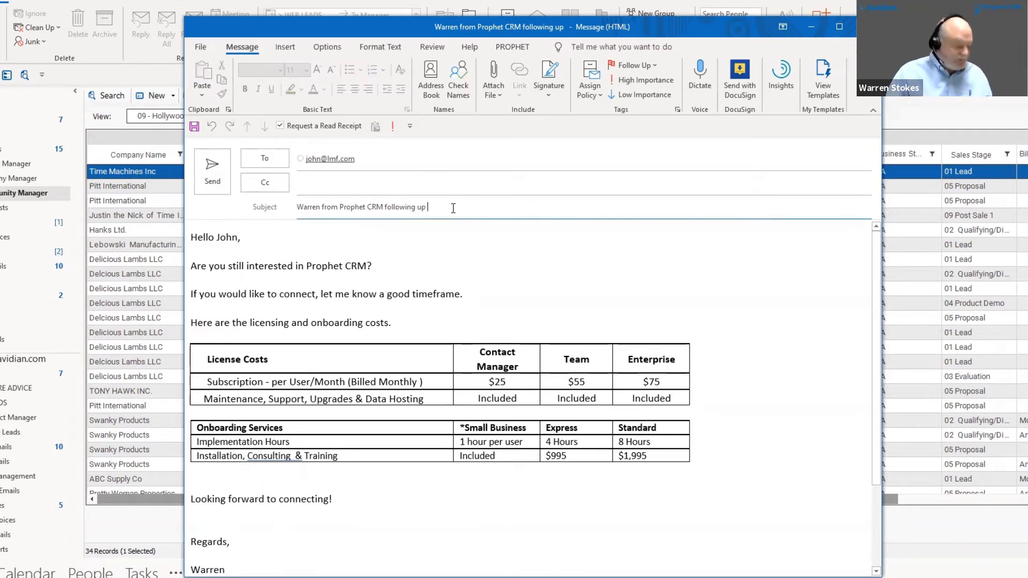
type("again!")
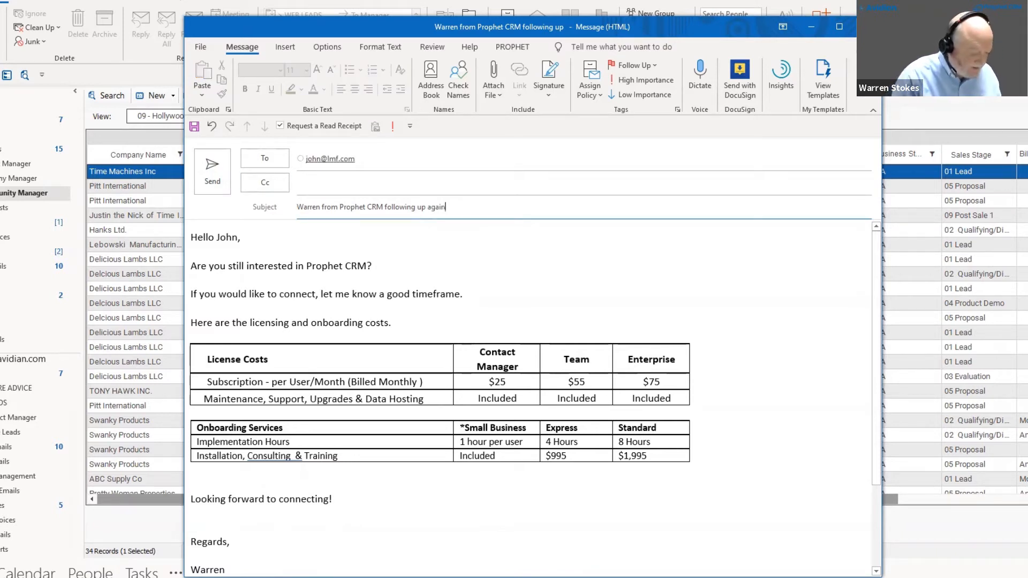
left_click(224, 187)
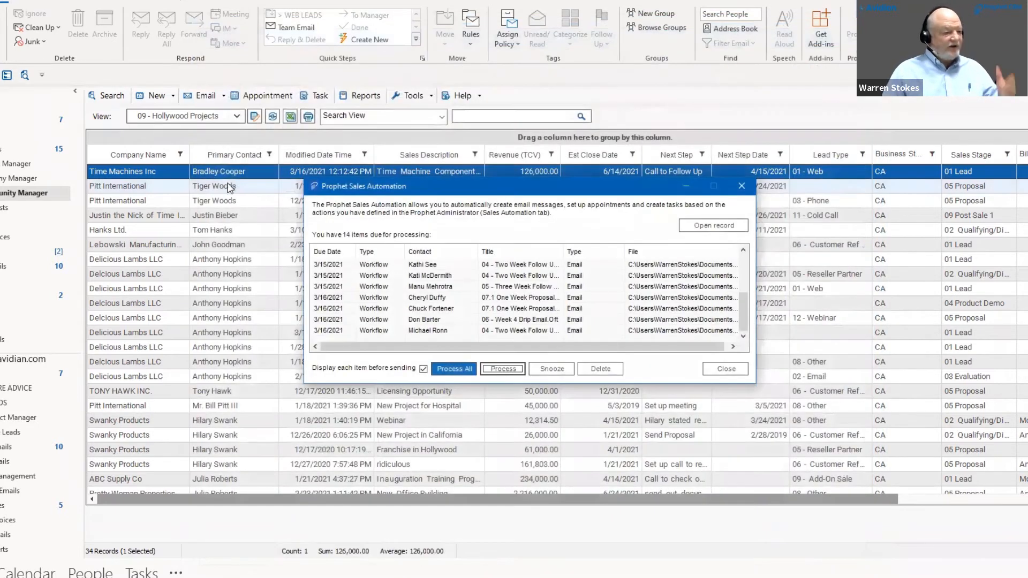
left_click(743, 186)
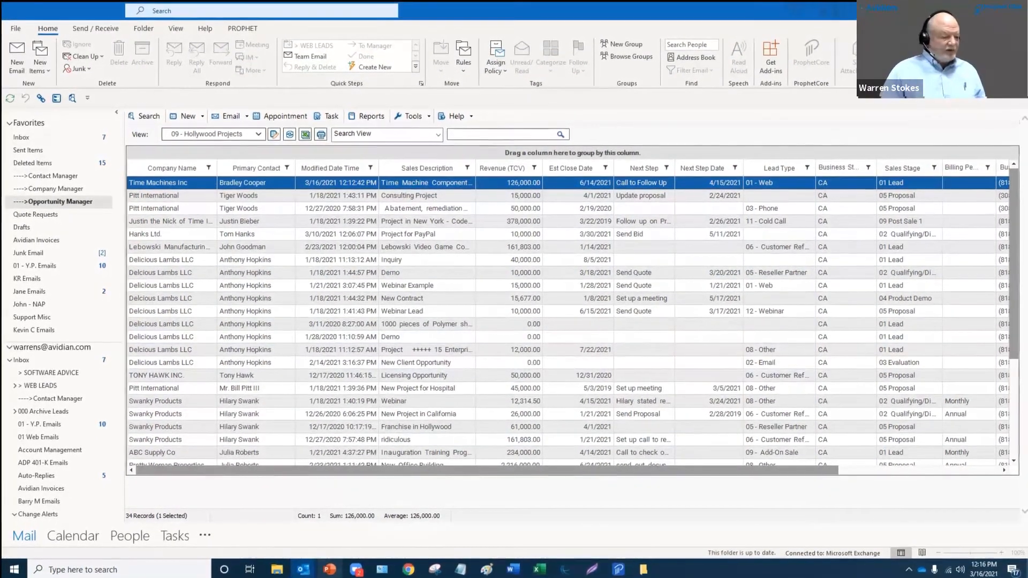
Step: Open the Sales Automation settings in Prophet Administrator
left_click(362, 351)
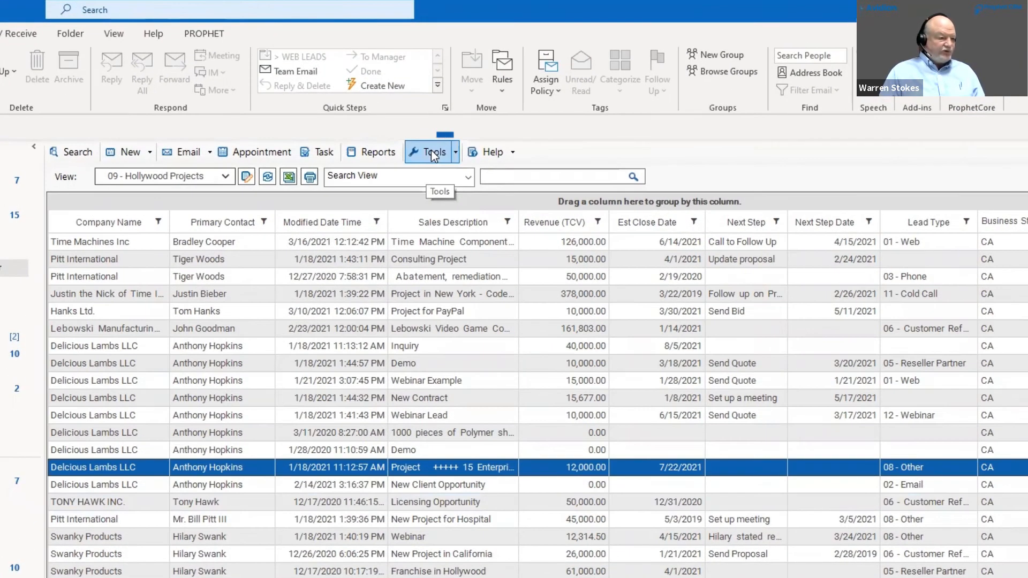
left_click(410, 115)
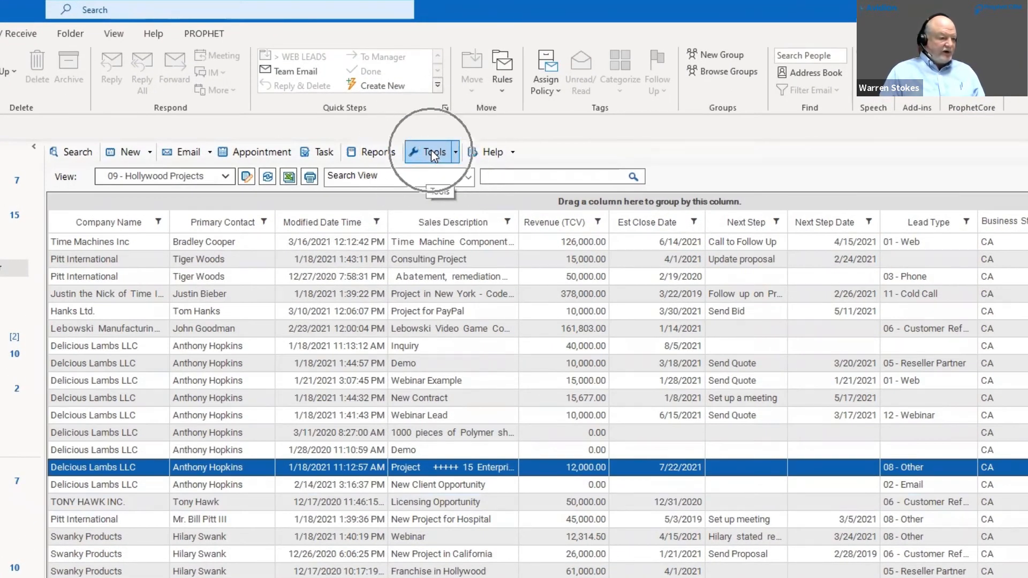
left_click(431, 150)
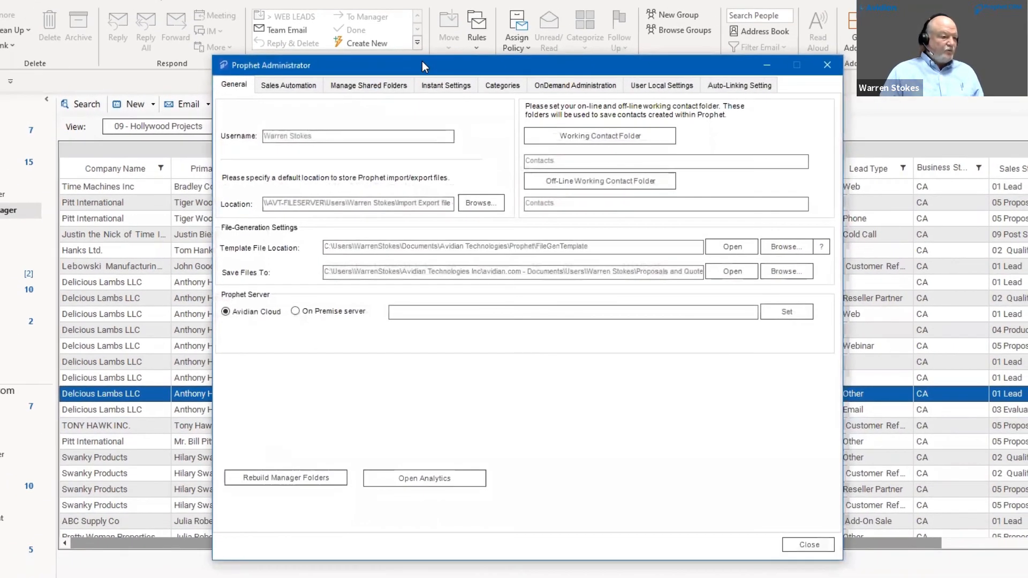
left_click(303, 68)
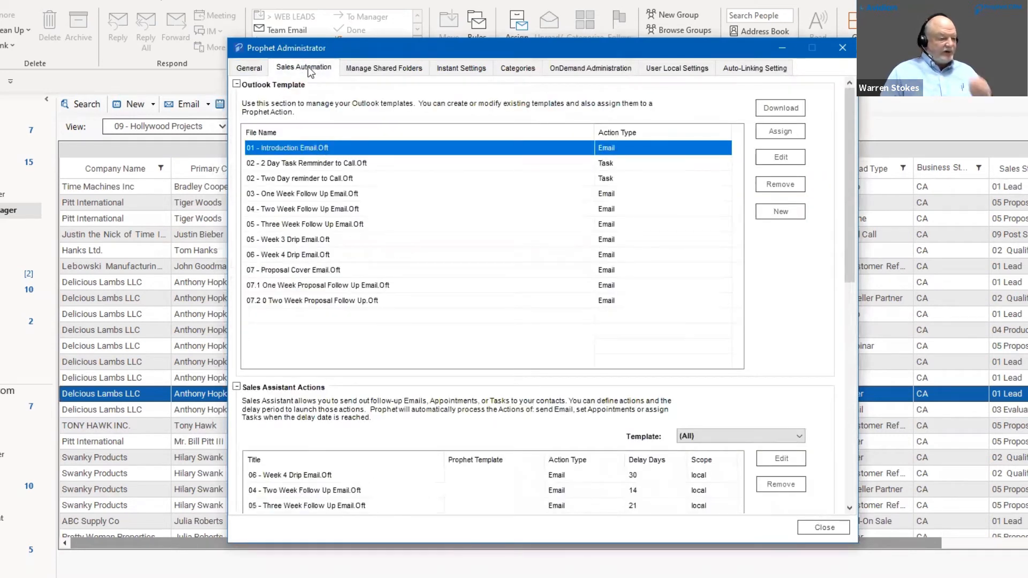
Step: Examine the Outlook templates with their action types and the Sales Assistant actions with their delay days
scroll(848, 188, "down", 1)
scroll(843, 362, "down", 3)
scroll(842, 362, "up", 5)
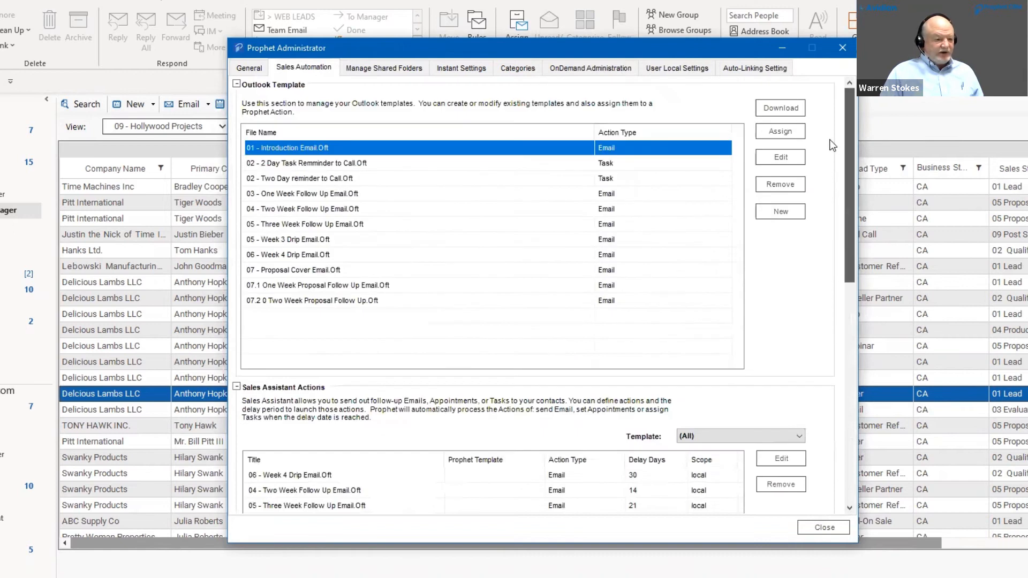
left_click(297, 165)
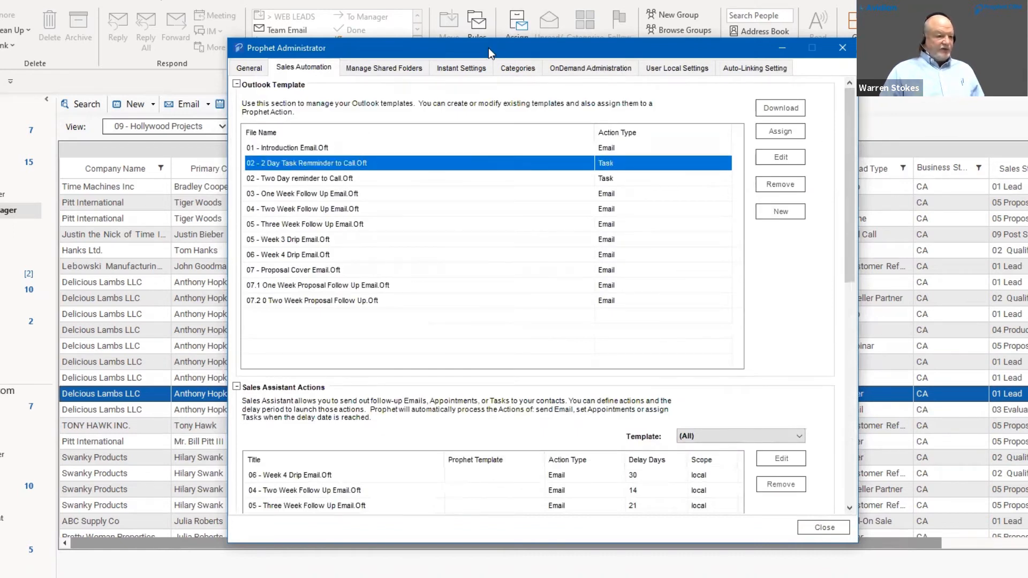
left_click_drag(488, 47, 424, 23)
left_click(273, 154)
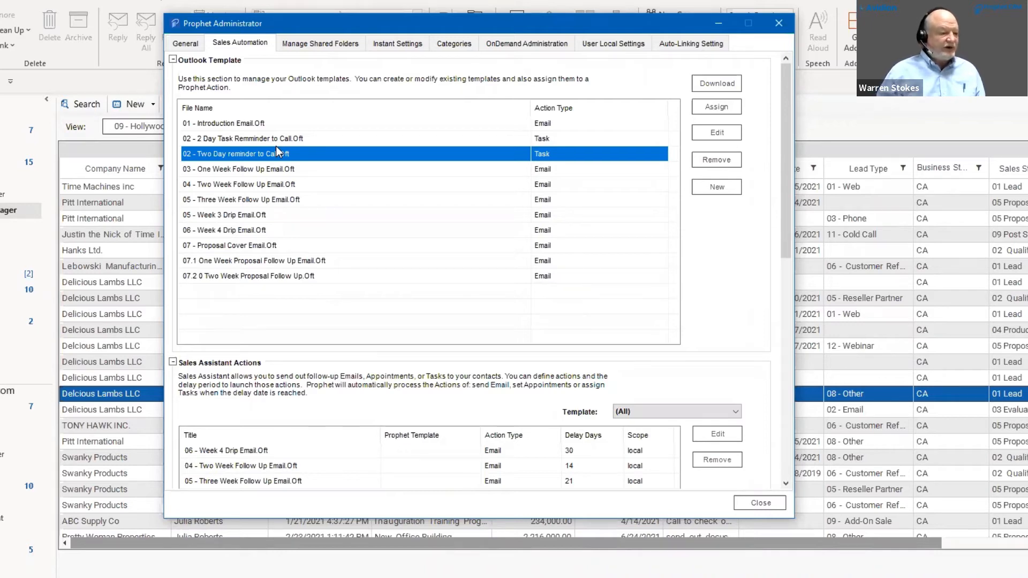
Step: Open the 01 - Introduction Email.Oft template for editing and examine the (CompanyName) placeholder in its subject
left_click(261, 127)
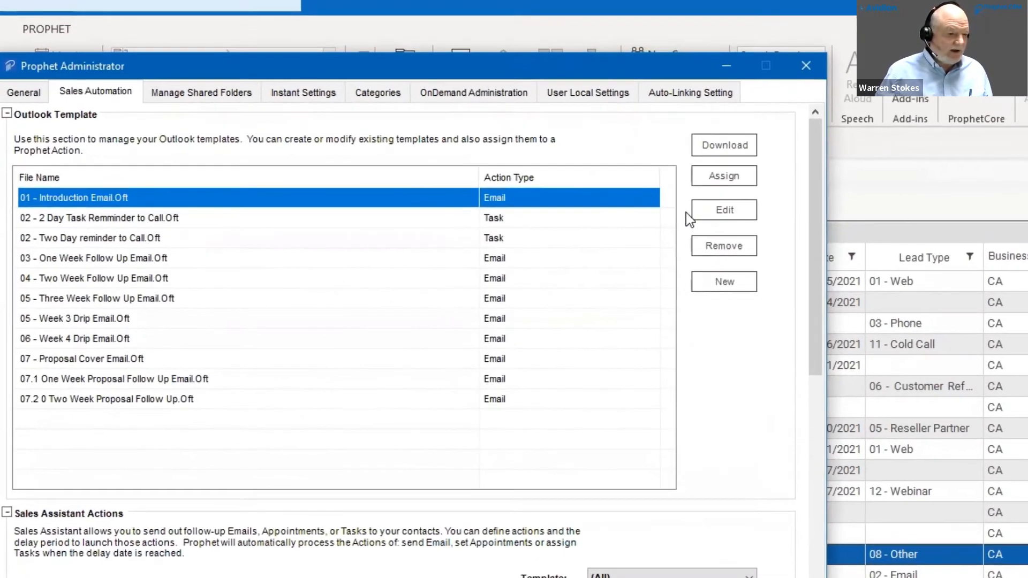
left_click(714, 213)
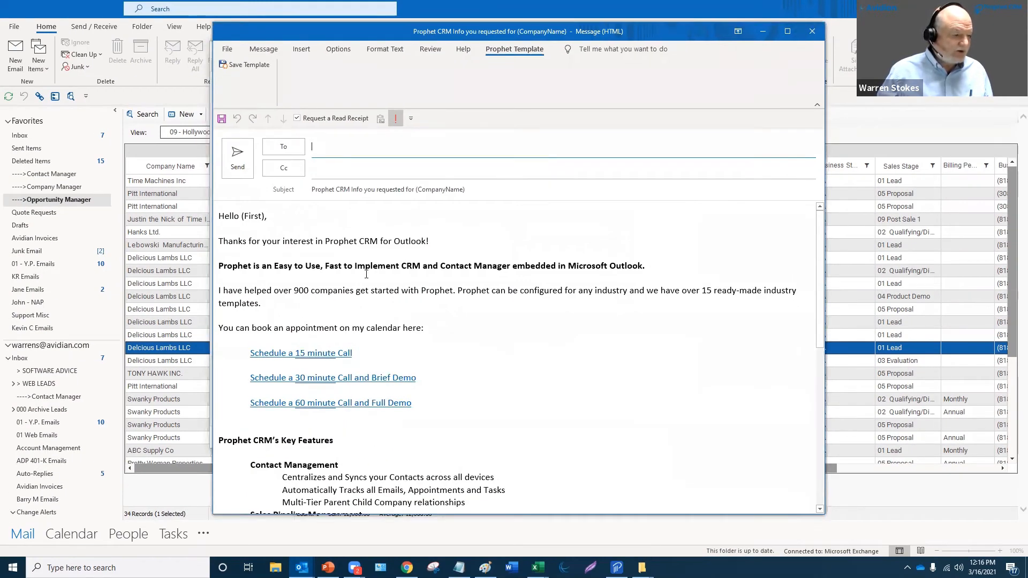
left_click_drag(314, 190, 486, 197)
left_click(474, 275)
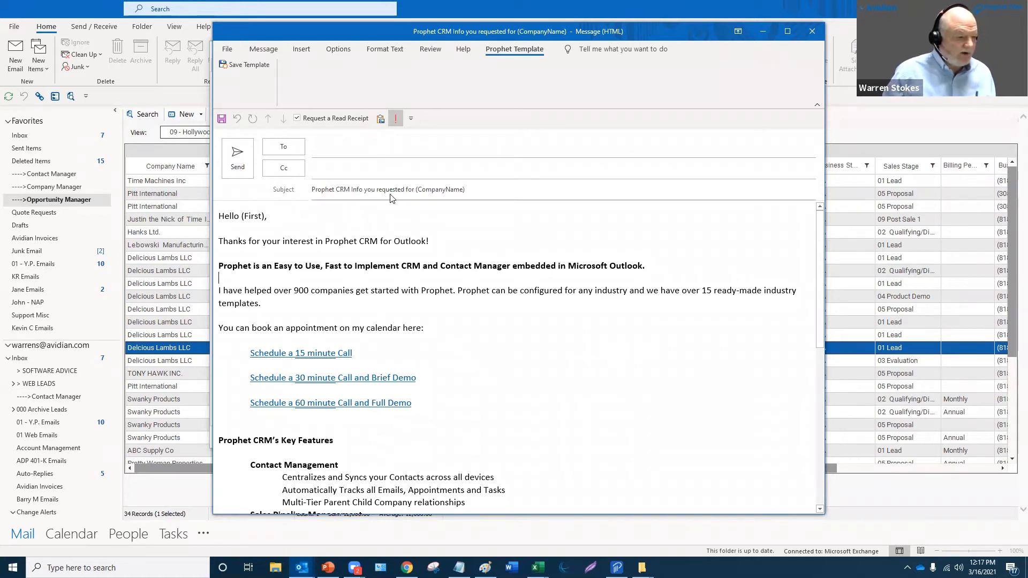
left_click(418, 193)
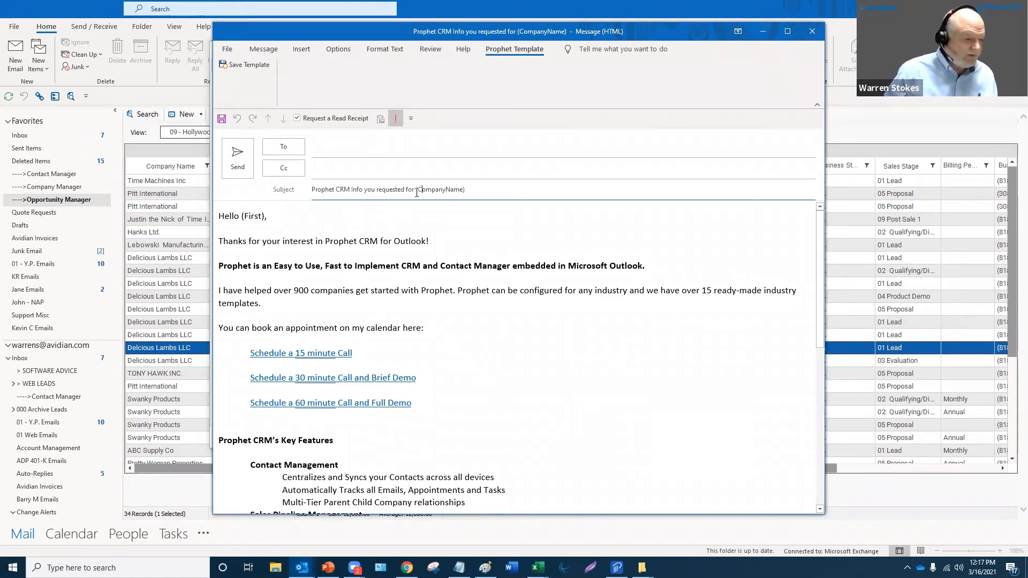
left_click_drag(415, 194, 474, 195)
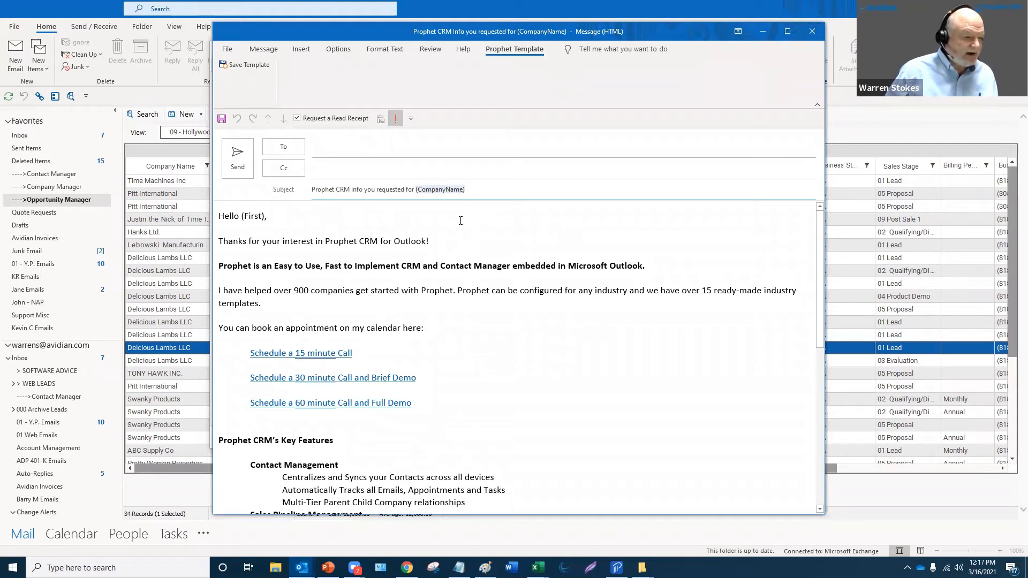
Step: Examine the (First) placeholder in the greeting line of the introduction email template
key("Tab")
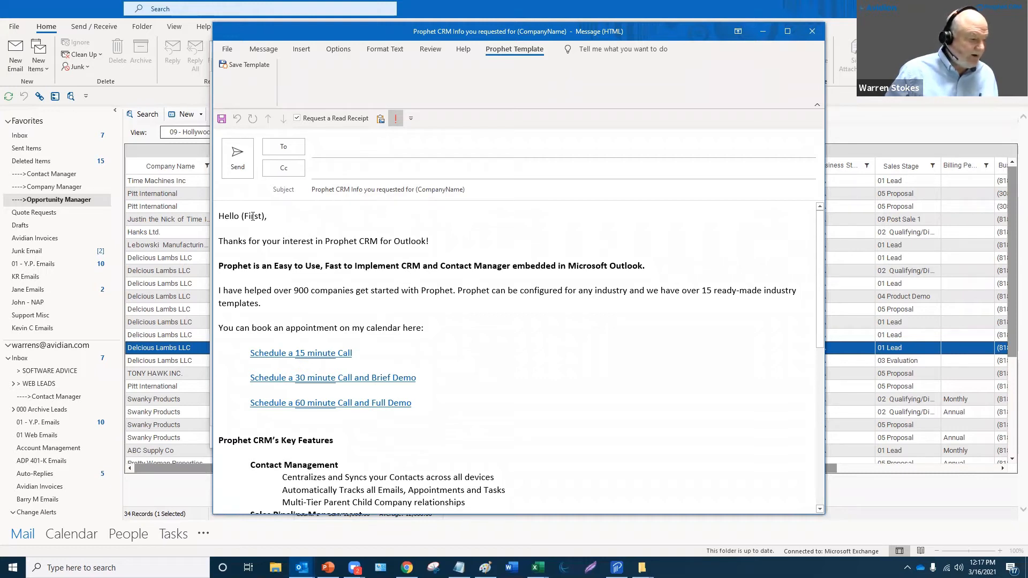
triple_click(234, 215)
left_click(275, 252)
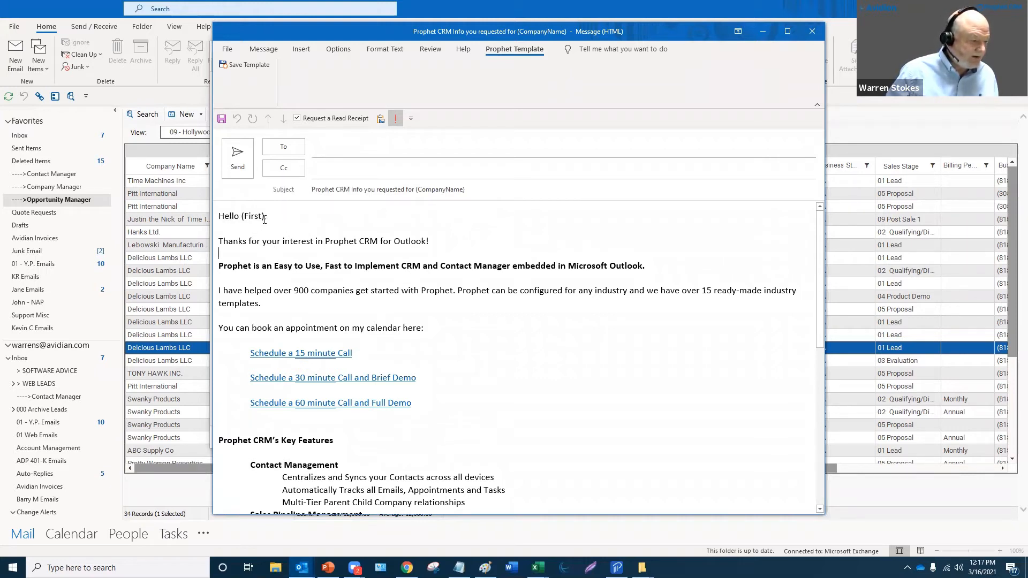
triple_click(267, 217)
left_click(307, 233)
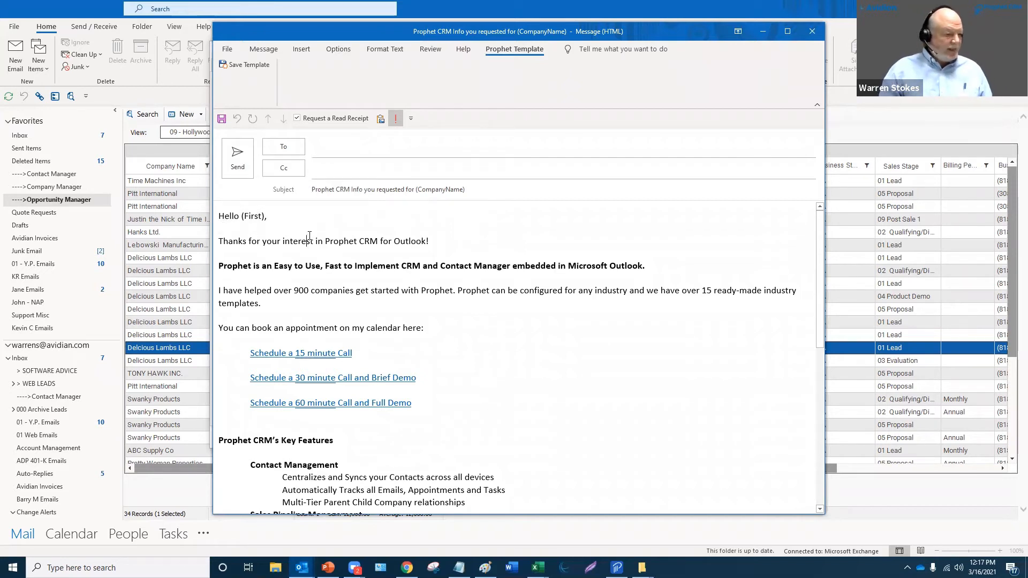
Step: Examine the introduction email template's body and the formatting, insert and save commands available for editing it
scroll(309, 239, "down", 10)
scroll(375, 366, "up", 3)
scroll(375, 366, "up", 6)
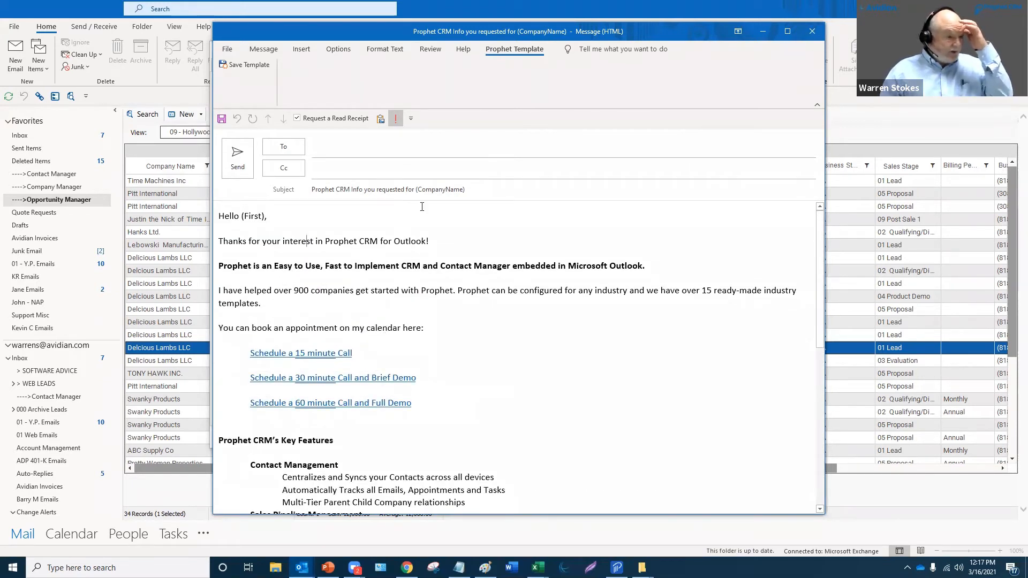
left_click(263, 49)
left_click(301, 49)
left_click(339, 49)
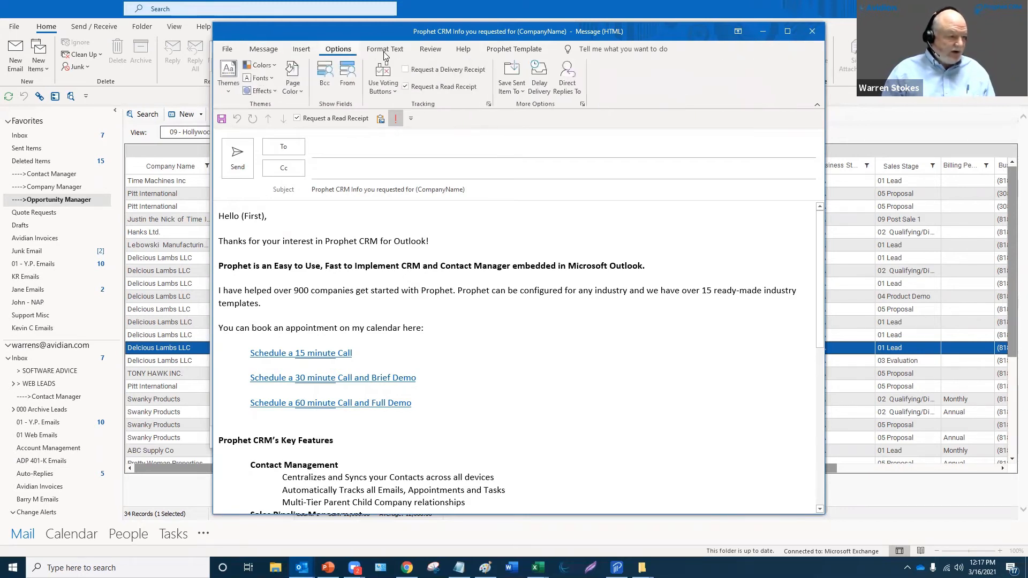
left_click(384, 50)
left_click(431, 48)
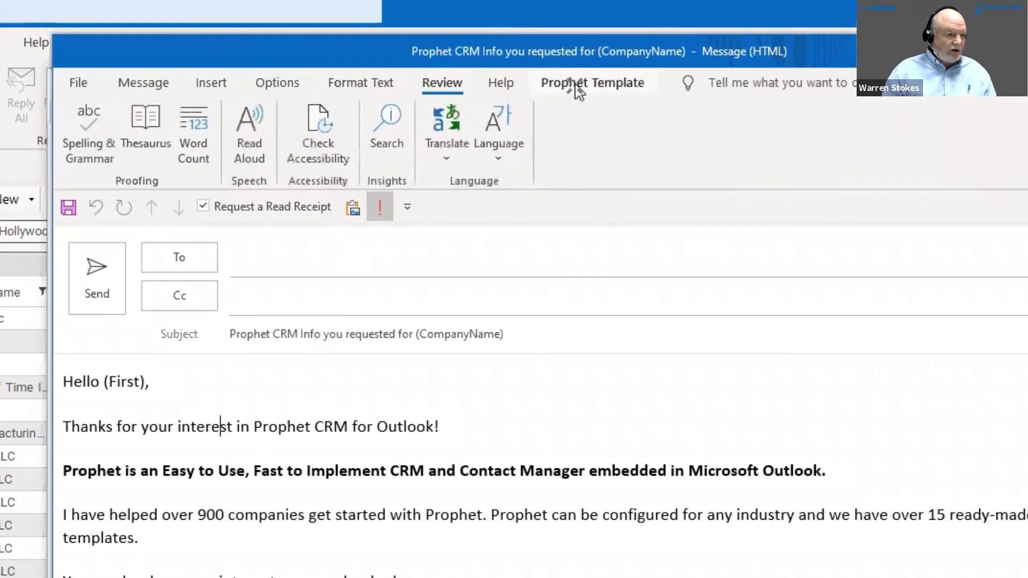
left_click(576, 87)
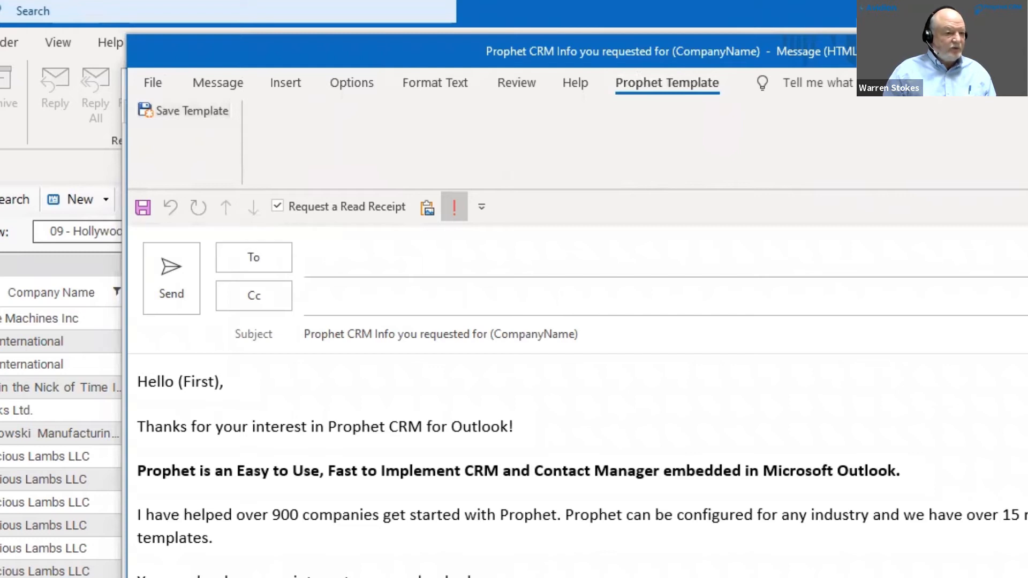
Step: Close the introduction email template without saving changes and select 01 - Introduction Email.Oft in the Outlook template list
left_click(812, 31)
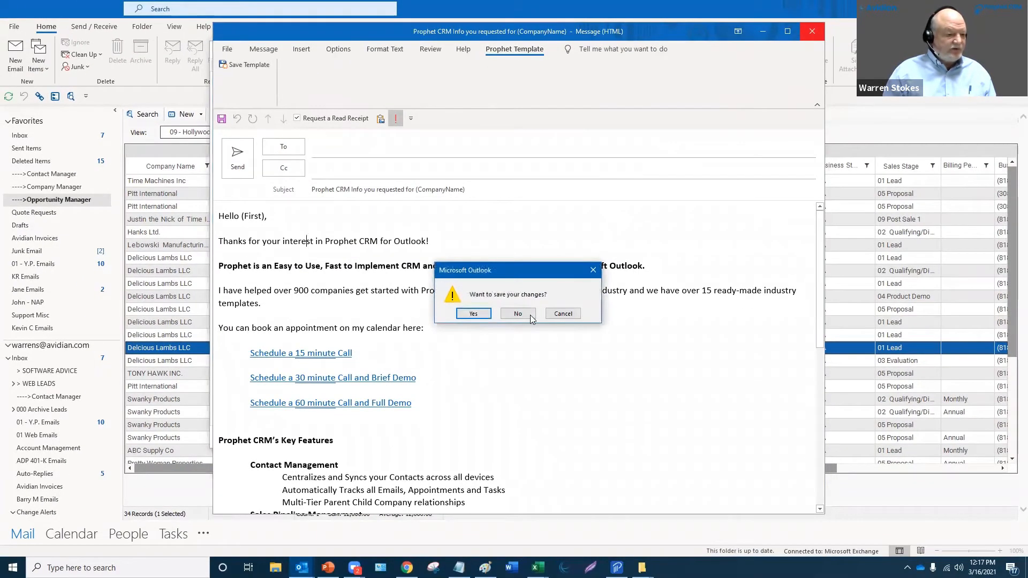
left_click(529, 313)
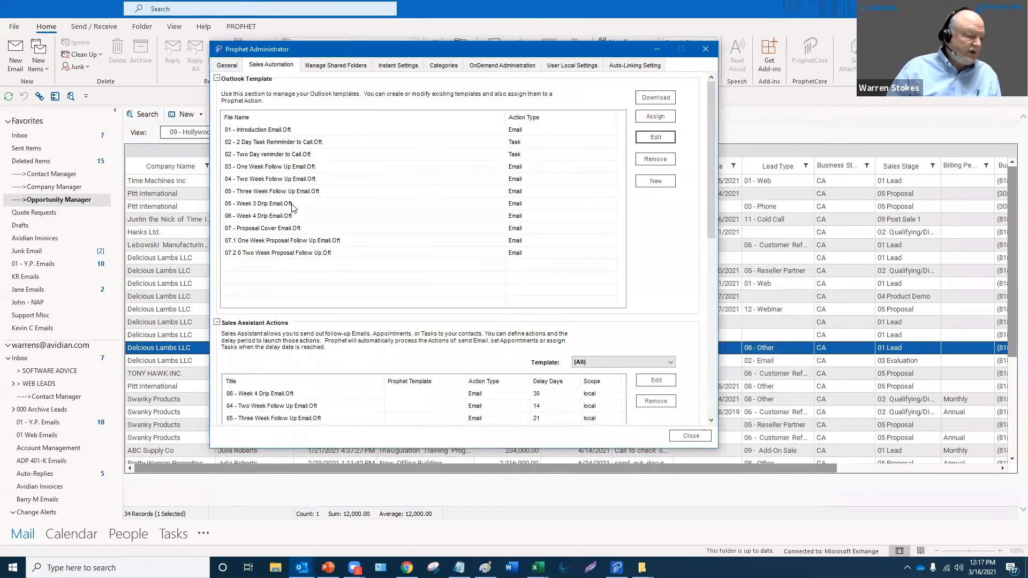
left_click(272, 131)
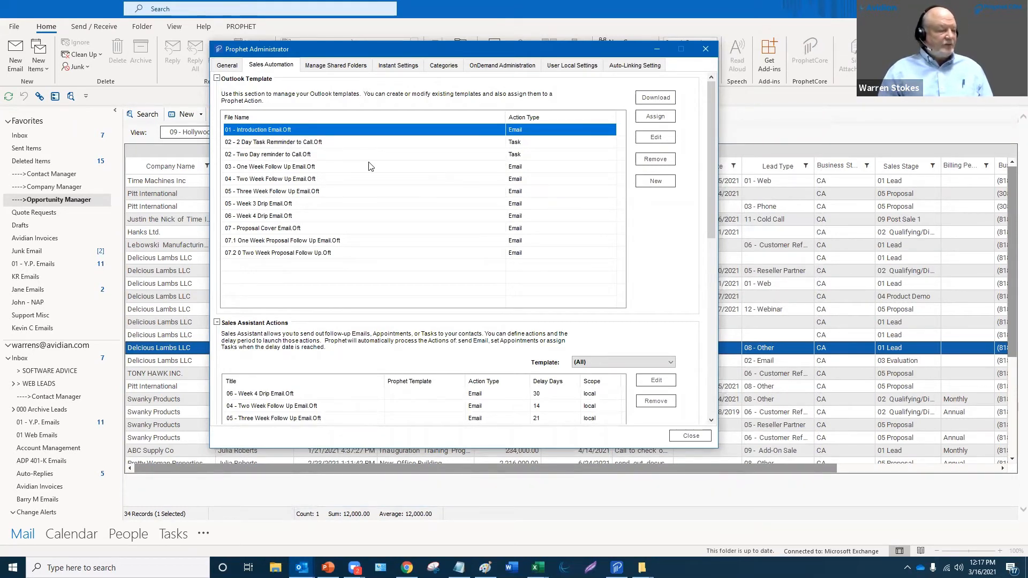
Step: Create a new Outlook template with the action type Email and the file name 0001 New Email
left_click(646, 183)
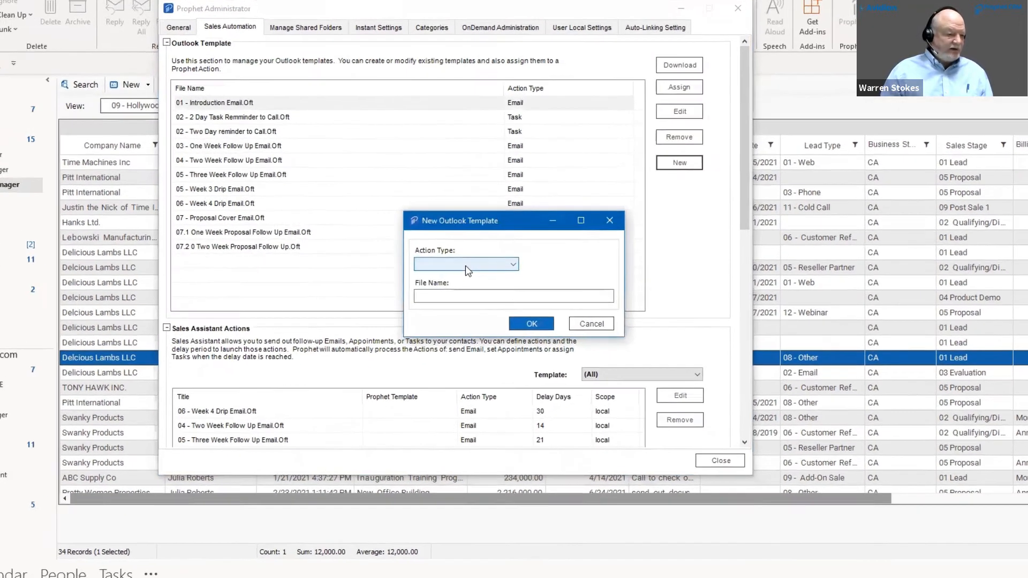
left_click(473, 268)
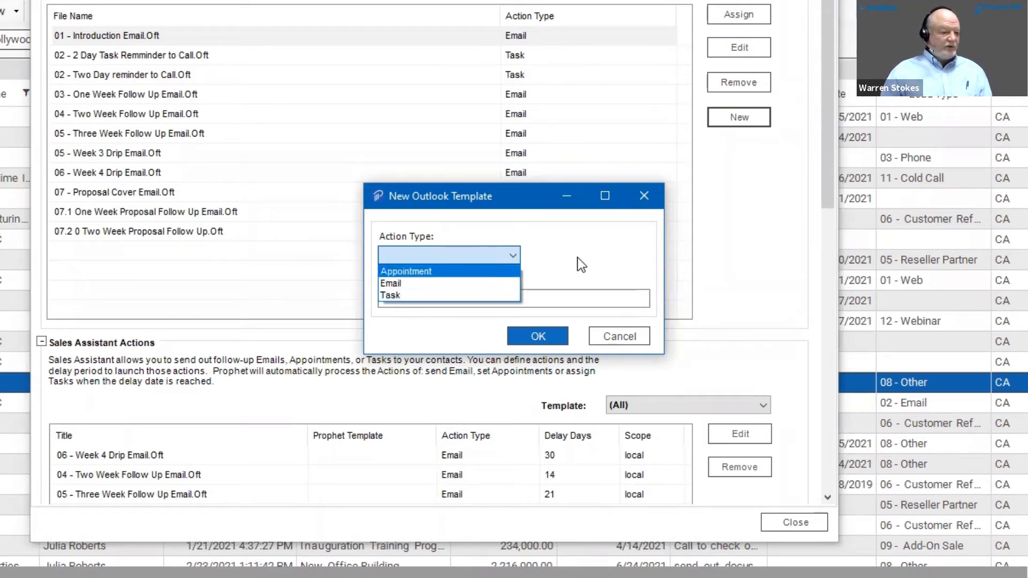
left_click(443, 284)
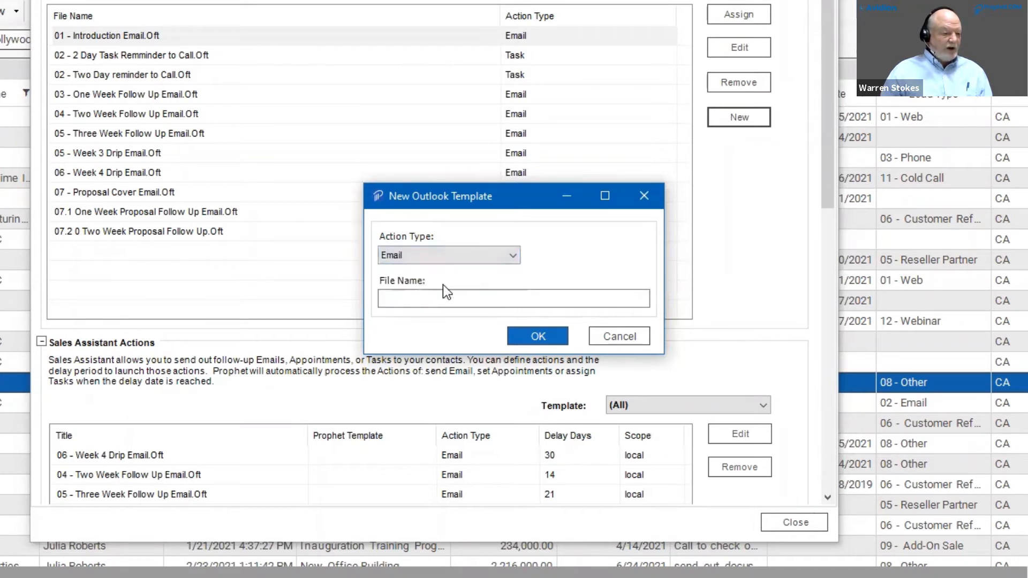
left_click(433, 298)
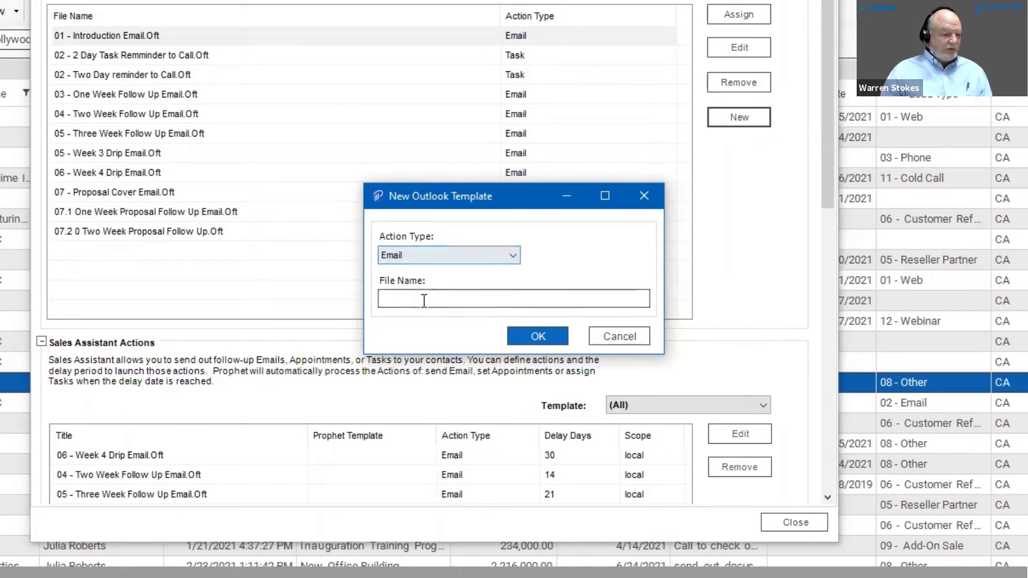
type("000")
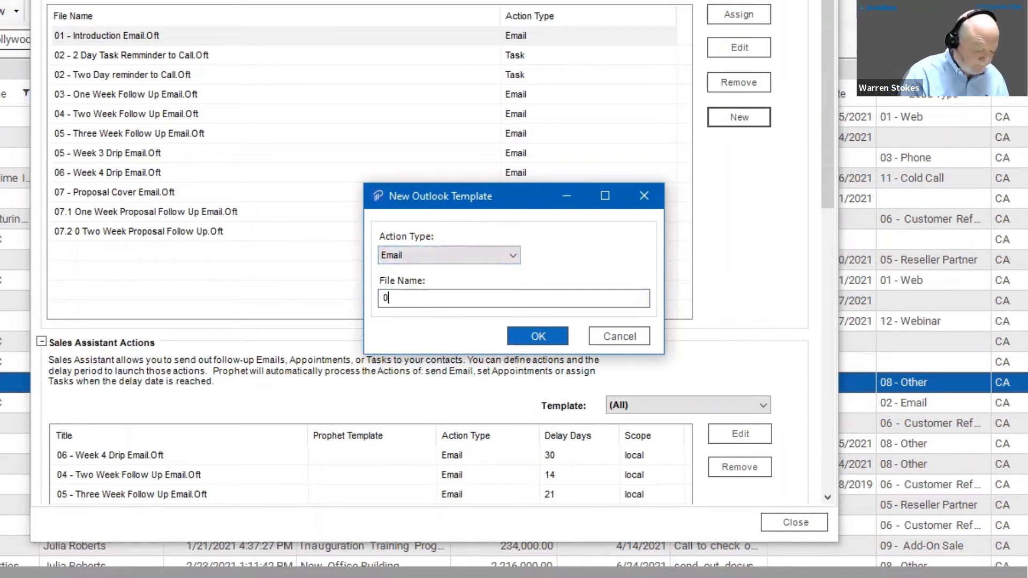
type(" 1")
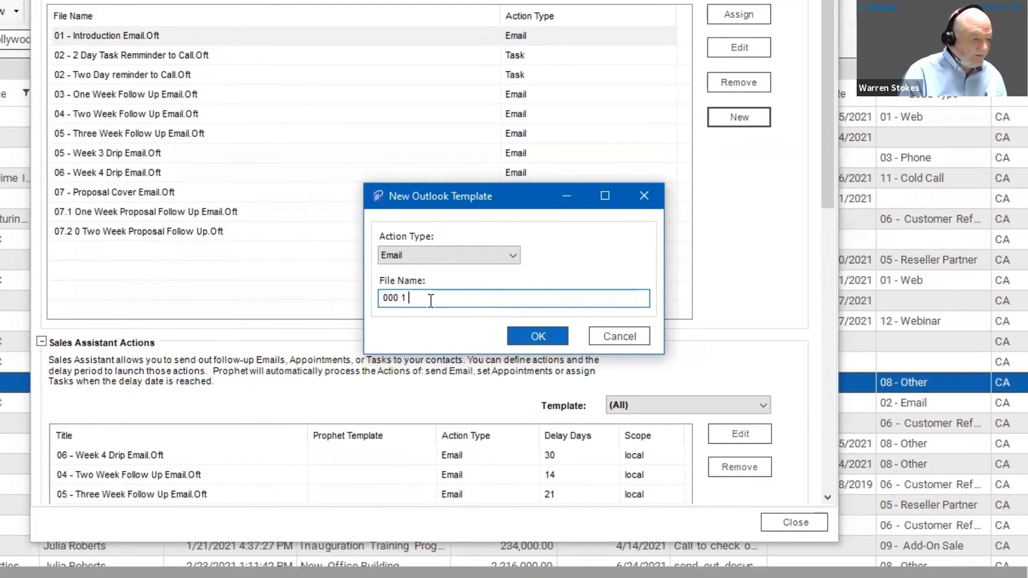
key("BackSpace")
key("BackSpace")
key("BackSpace")
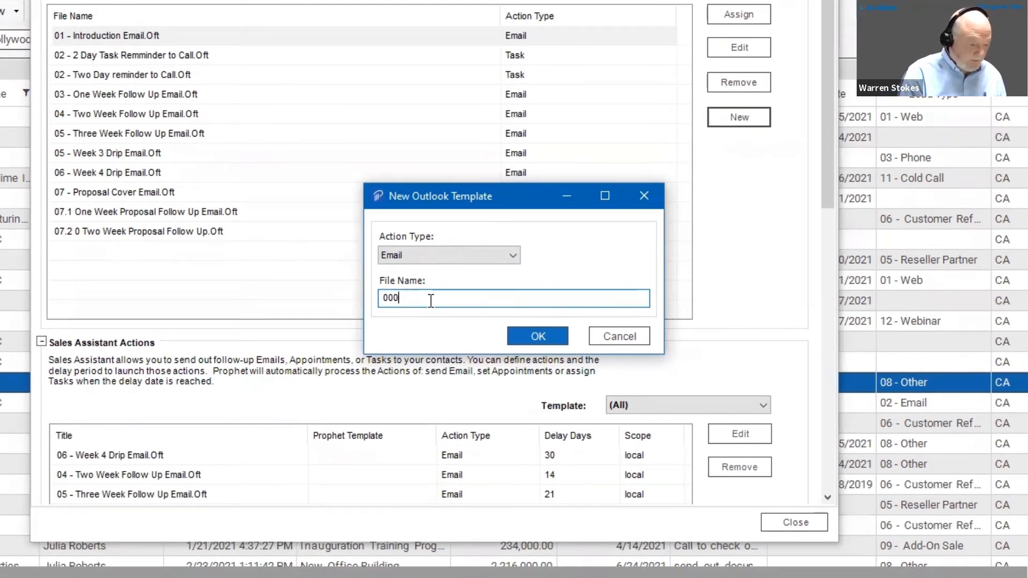
type("1 N")
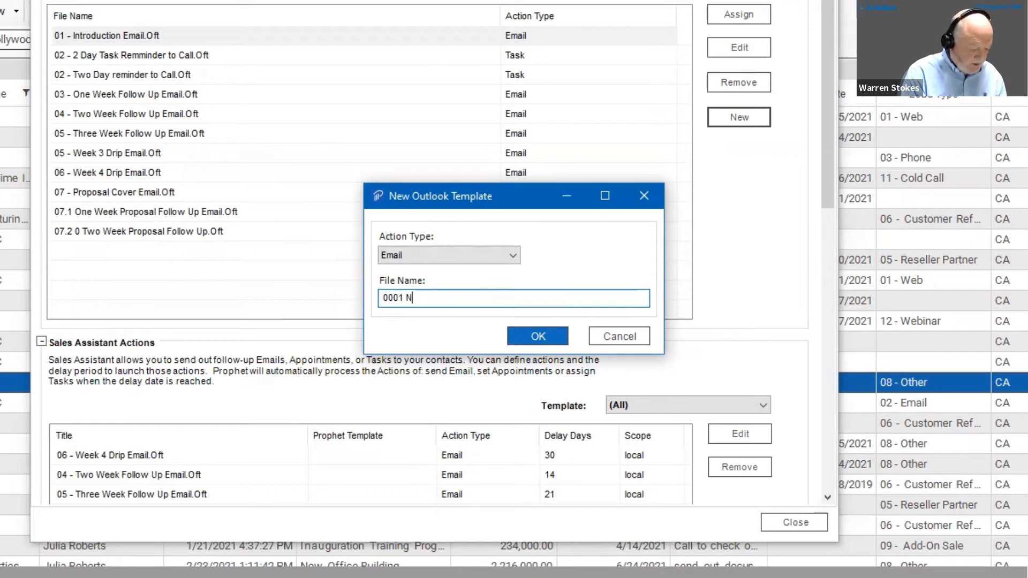
type("ew Email")
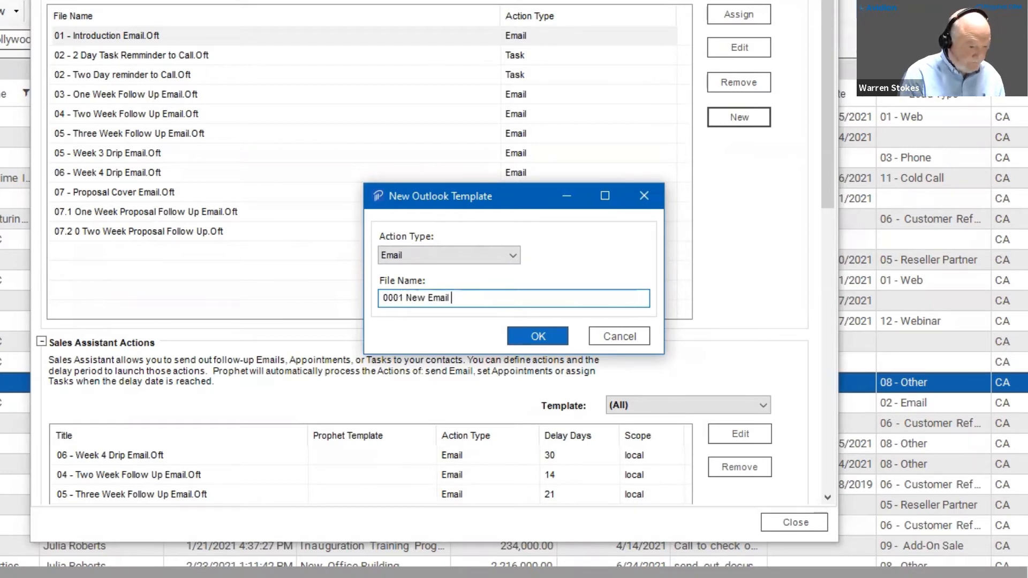
left_click(545, 334)
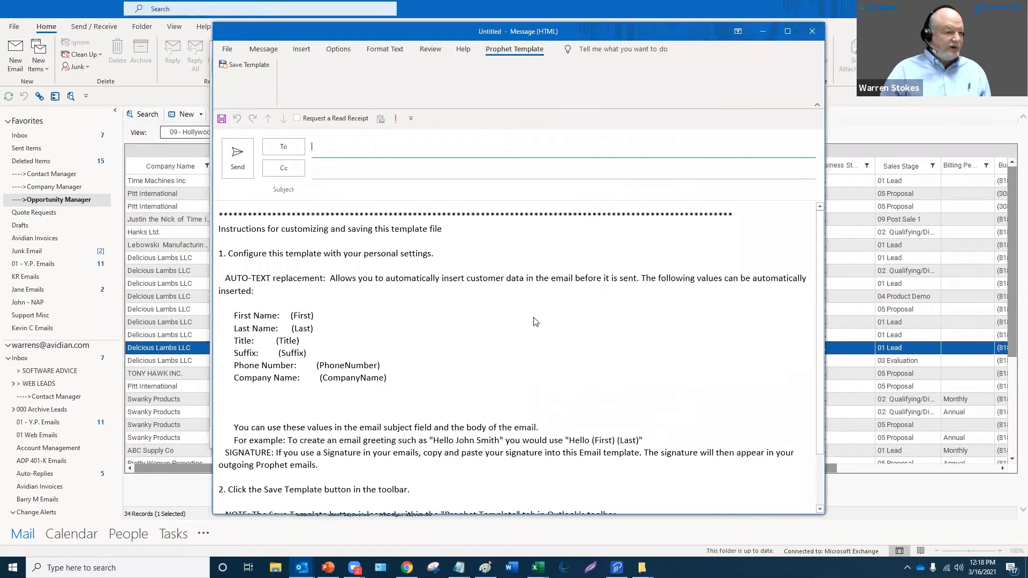
Step: Examine the new template's customizing instructions and its auto-text placeholders, including (PhoneNumber) and (CompanyName)
scroll(535, 320, "down", 2)
scroll(534, 320, "up", 2)
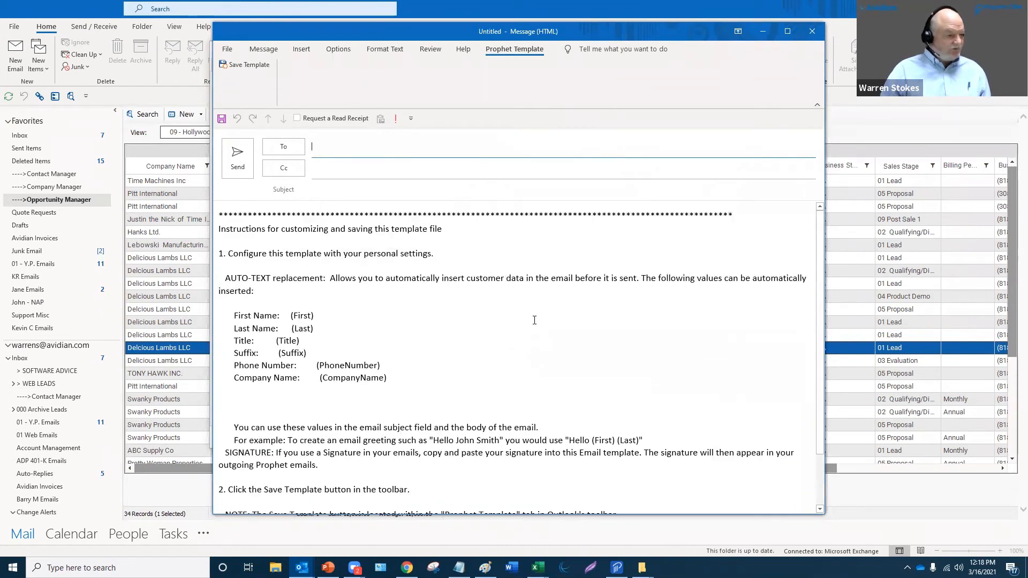
left_click_drag(394, 395, 204, 263)
left_click(409, 317)
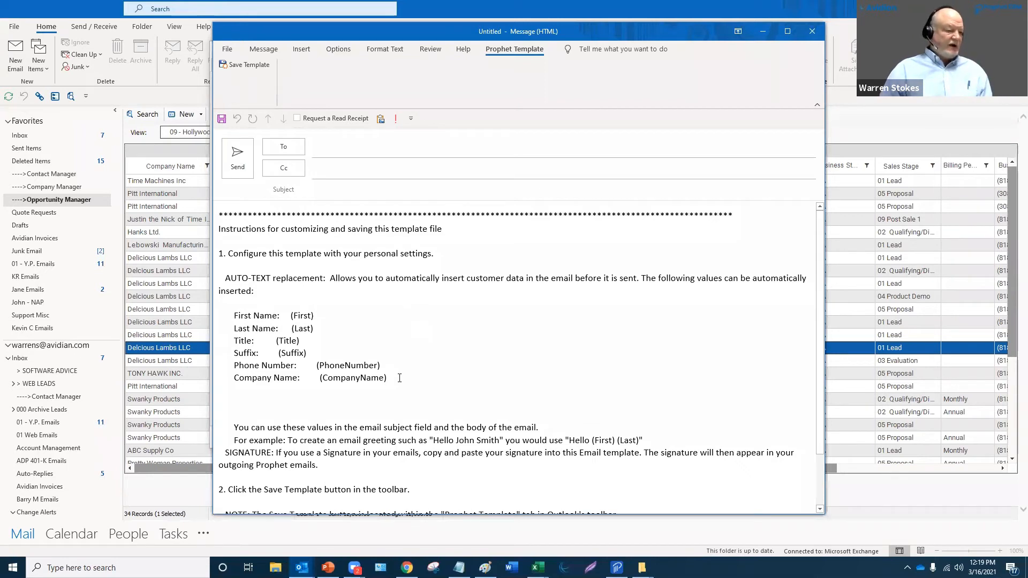
left_click_drag(320, 378, 390, 378)
left_click(488, 381)
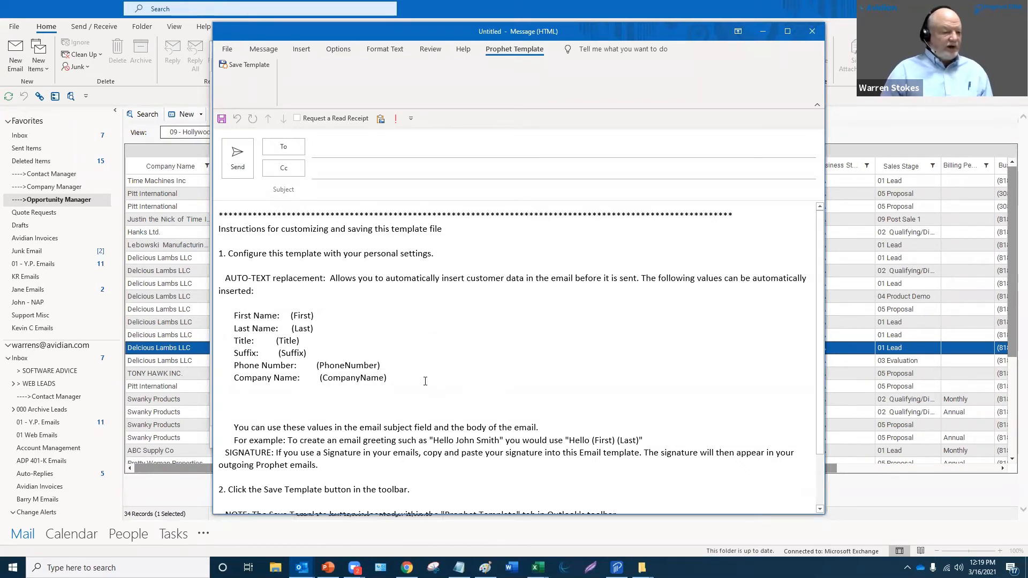
left_click_drag(382, 365, 311, 365)
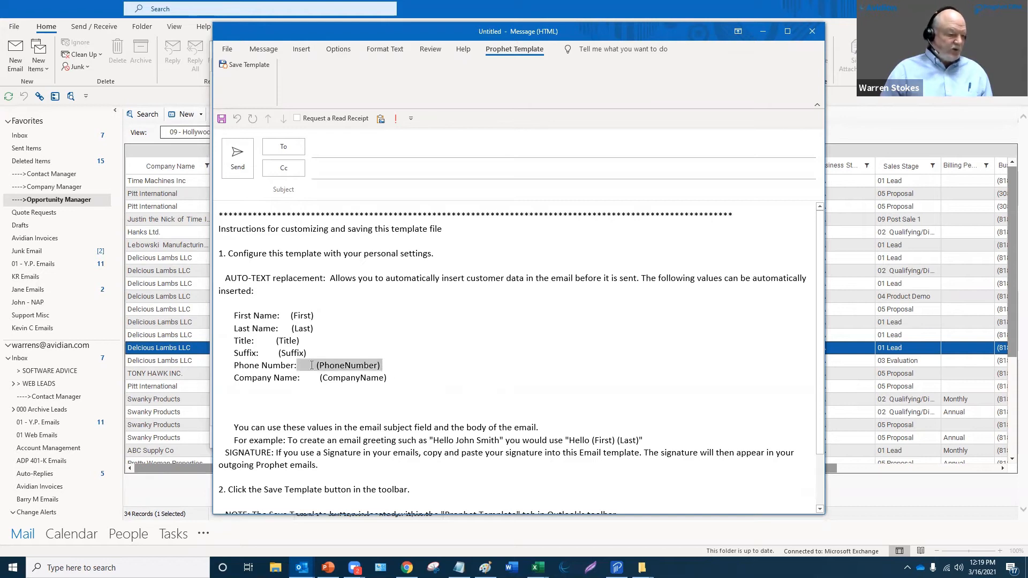
left_click(417, 399)
scroll(418, 397, "down", 1)
scroll(418, 396, "down", 1)
scroll(419, 394, "up", 2)
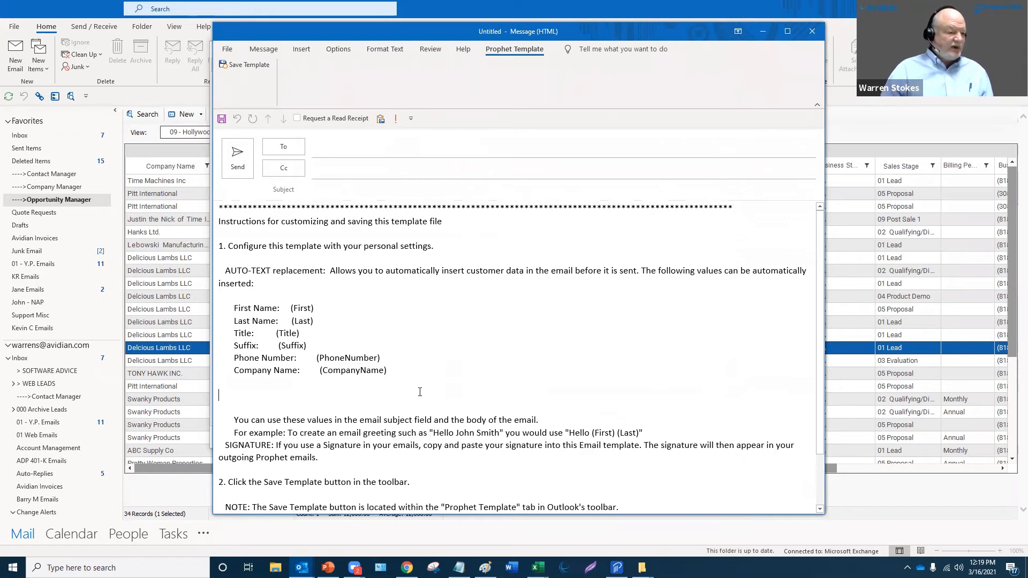
Step: Delete all of the instruction text from the body of the new email template
scroll(420, 392, "down", 1)
left_click_drag(739, 496, 171, 153)
key("Delete")
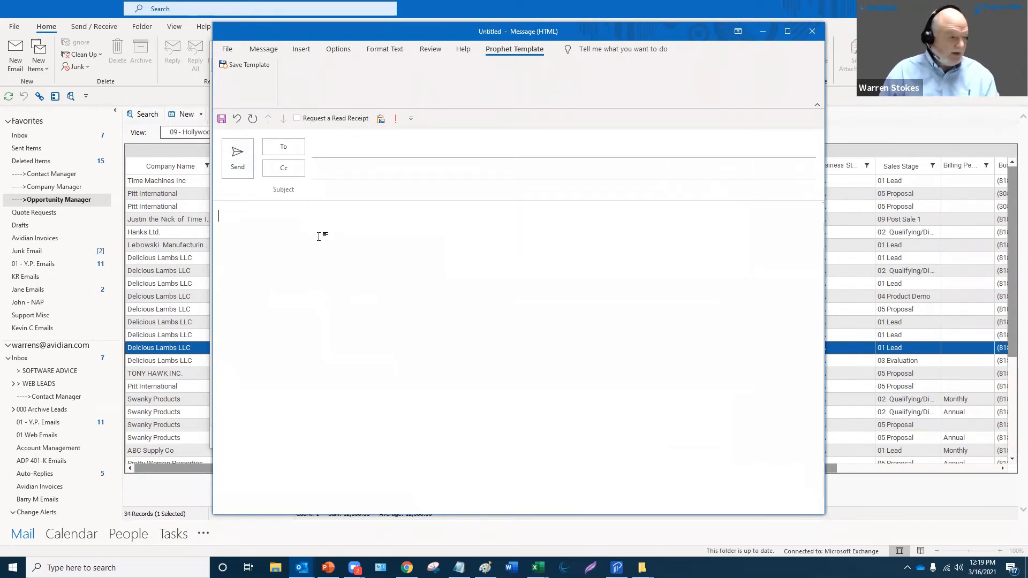
Step: Write the greeting "Hello (First)," in the template body, followed by a blank line
type("Hello")
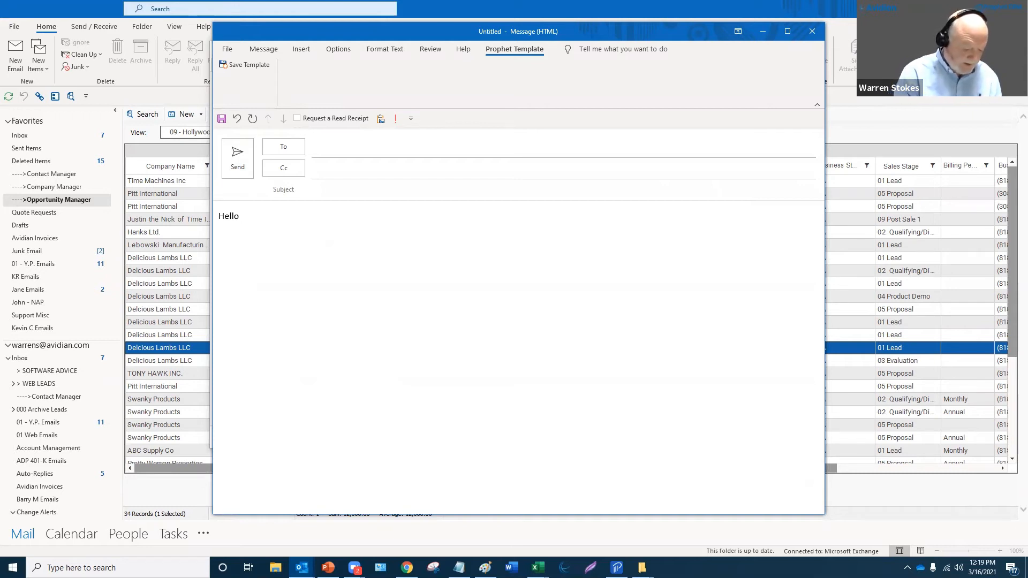
type("Fi")
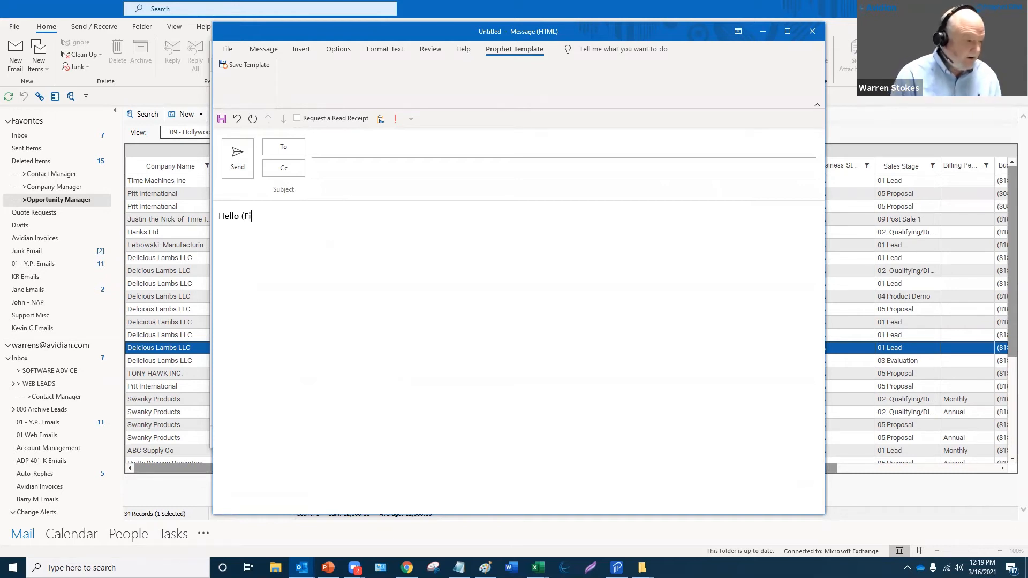
type("rst),")
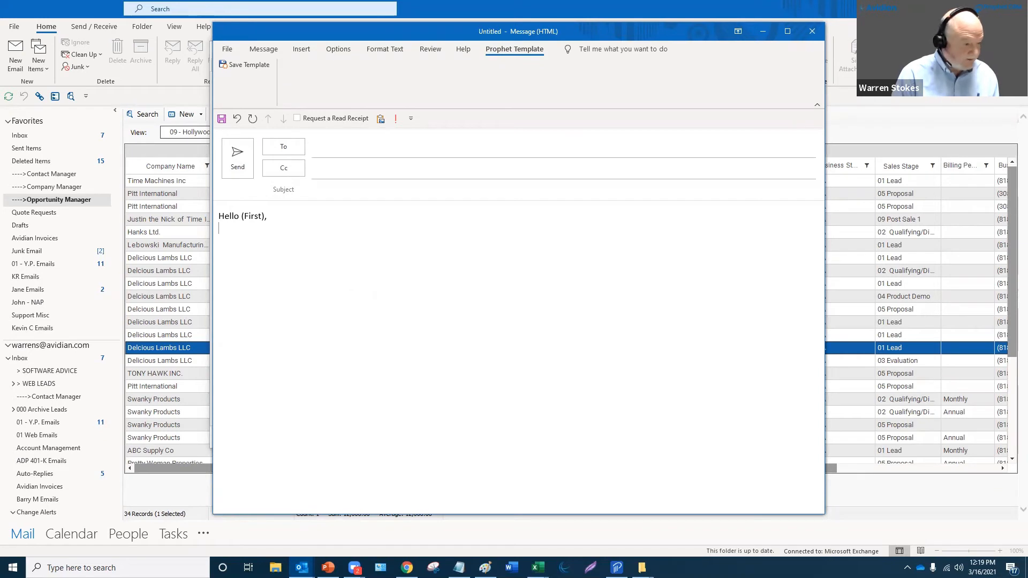
key("Return")
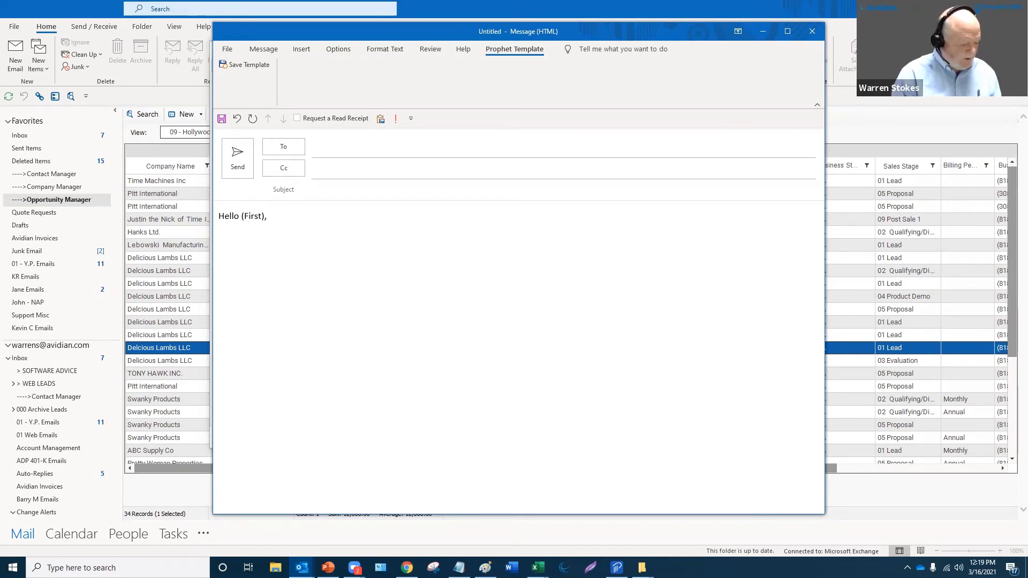
type("Thank ")
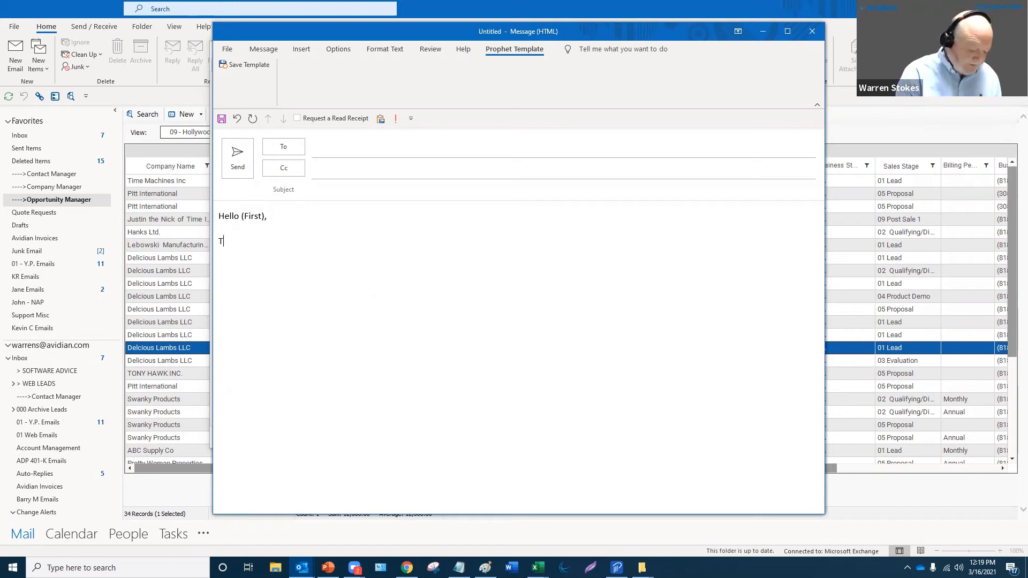
type("you")
key("BackSpace")
key("BackSpace")
key("BackSpace")
key("BackSpace")
key("BackSpace")
key("BackSpace")
key("BackSpace")
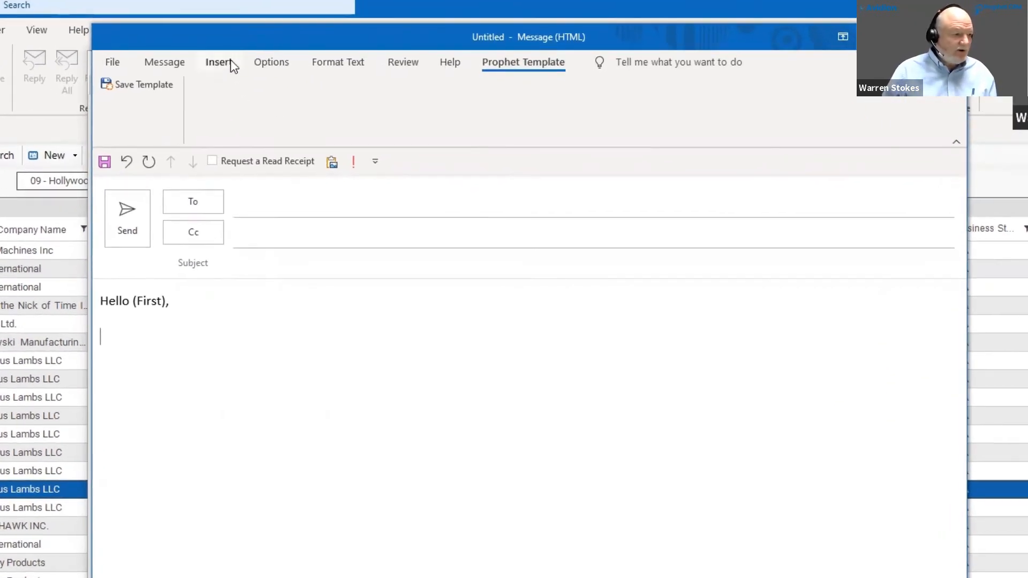
Step: Look through the saved Quick Parts text blocks, then return to the line below the greeting
left_click(308, 50)
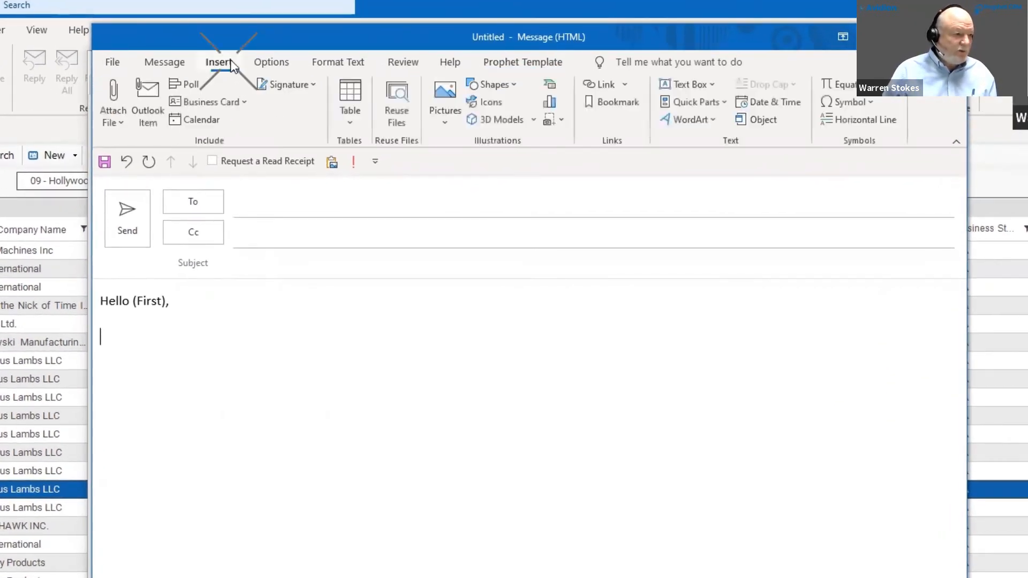
left_click(725, 103)
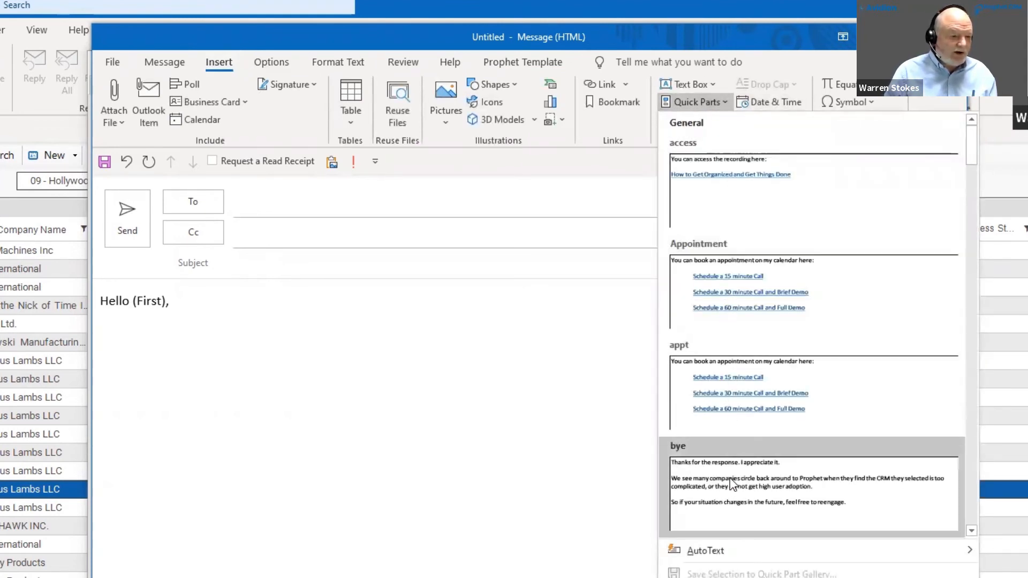
left_click(246, 353)
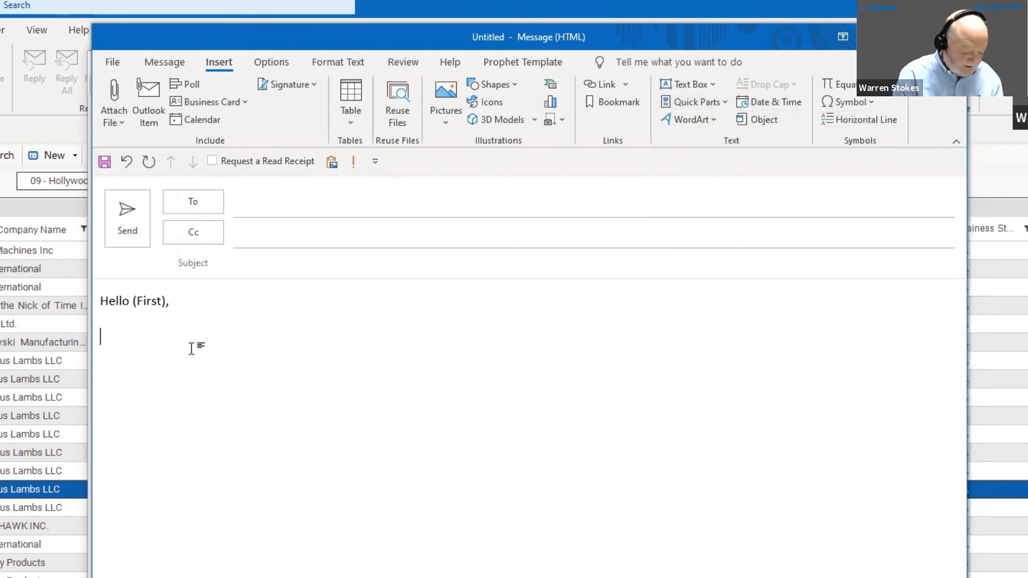
Step: Insert the saved "info" text block below the greeting in the template body
type("info")
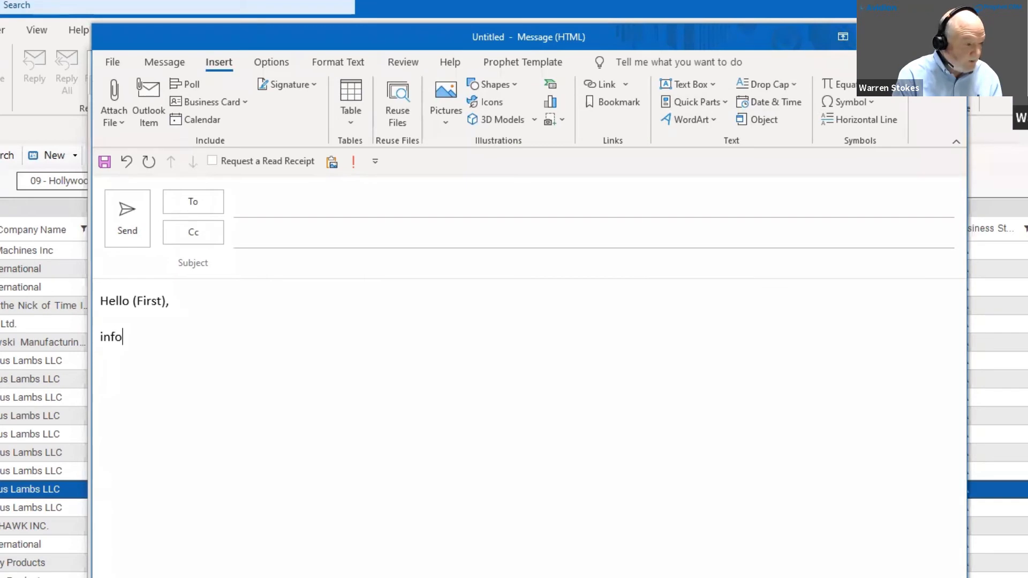
key("F3")
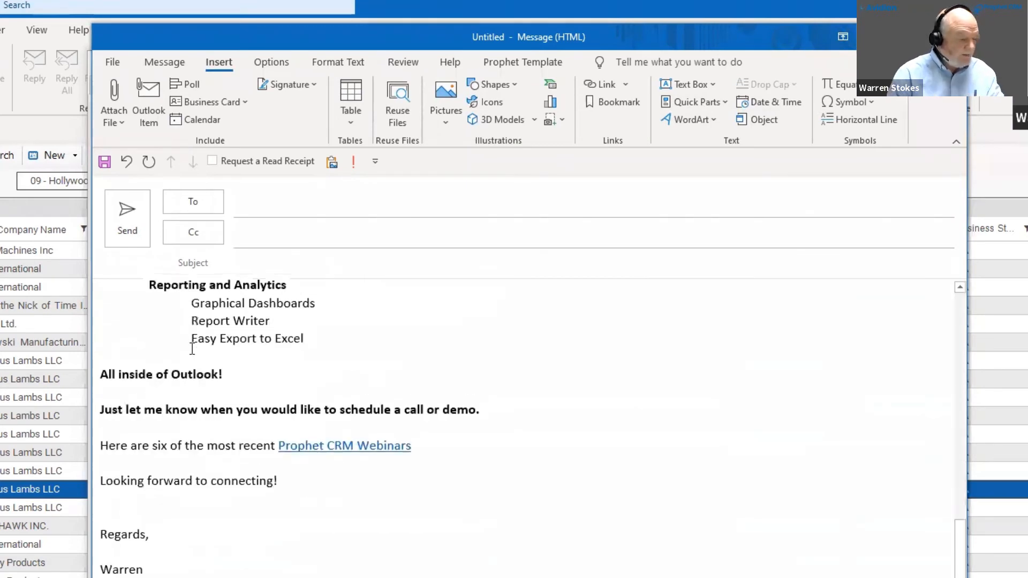
scroll(271, 358, "up", 15)
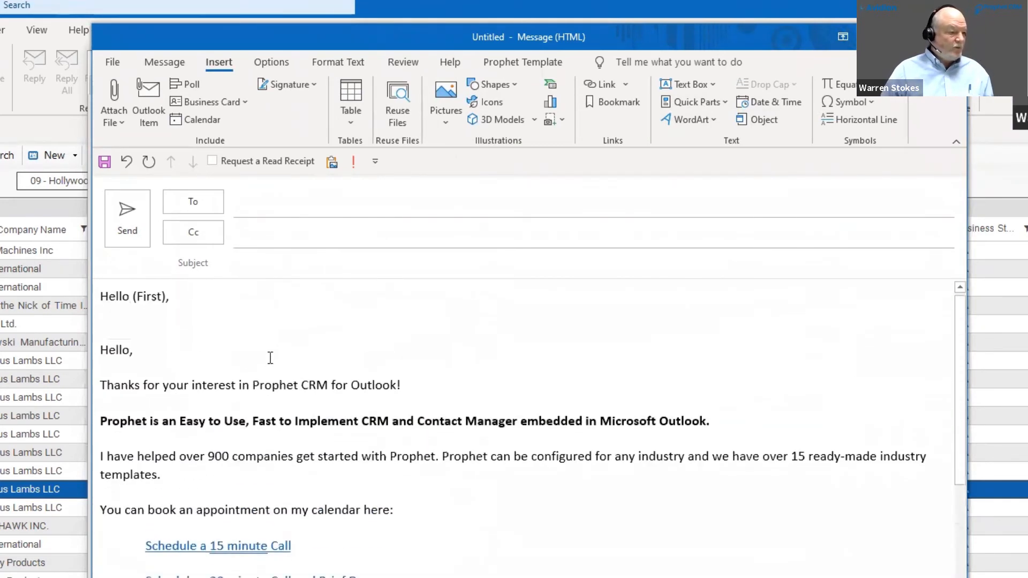
Step: Delete the duplicate "Hello," line from the inserted text block, keeping one blank line below the "Hello (First)," greeting
left_click(145, 355)
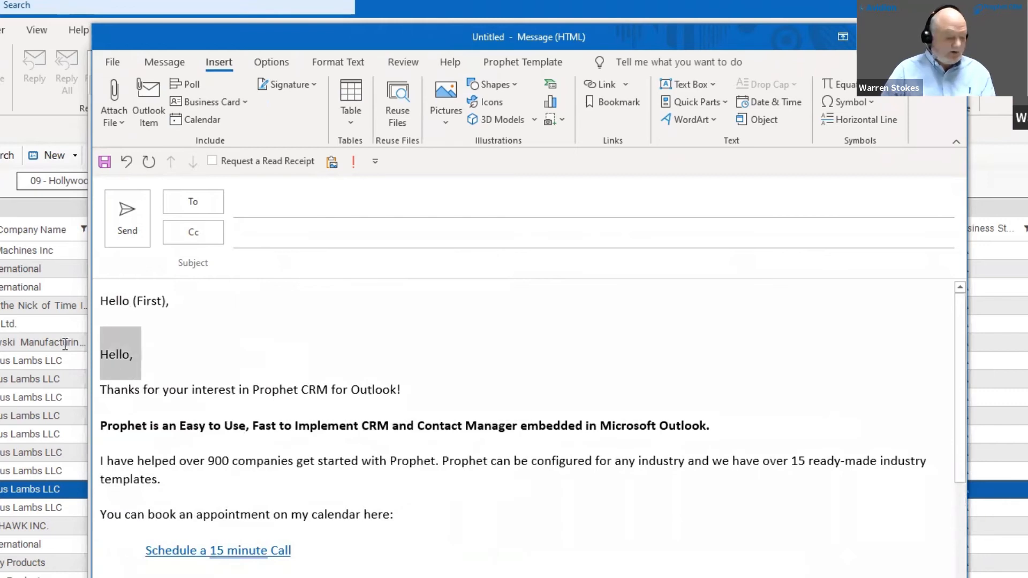
key("BackSpace")
key("BackSpace")
key("BackSpace")
key("BackSpace")
key("BackSpace")
key("BackSpace")
key("BackSpace")
key("BackSpace")
key("Return")
Step: Delete the calendar booking sentence and its scheduling links above the "Prophet CRM's Key Features" heading
scroll(349, 364, "down", 1)
scroll(347, 374, "down", 1)
left_click_drag(402, 447, 85, 376)
key("BackSpace")
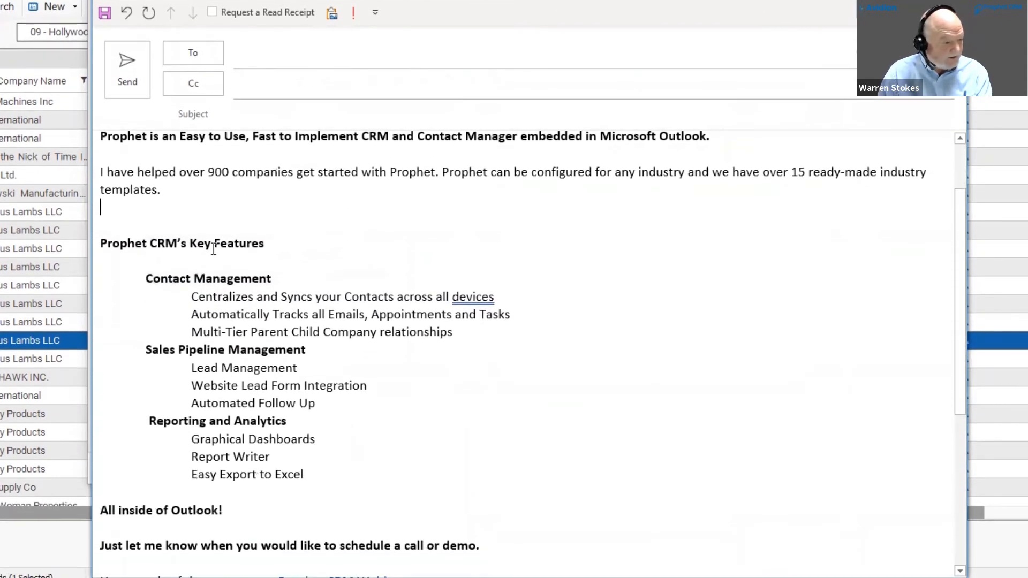
left_click(146, 225)
Step: Copy the sentence "Thanks for your interest in Prophet CRM for Outlook!" from the template body into the subject
scroll(279, 299, "down", 5)
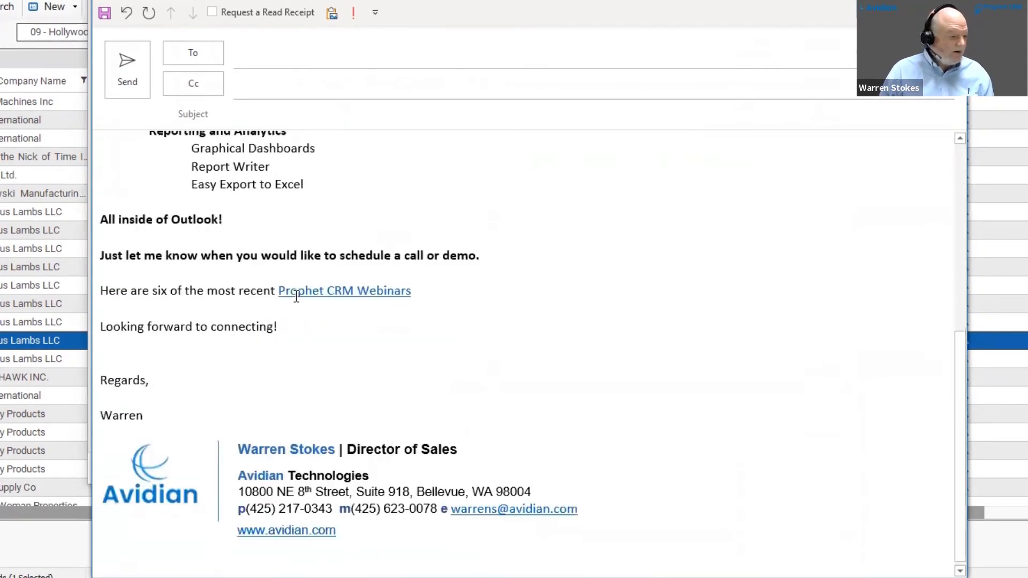
scroll(213, 395, "up", 6)
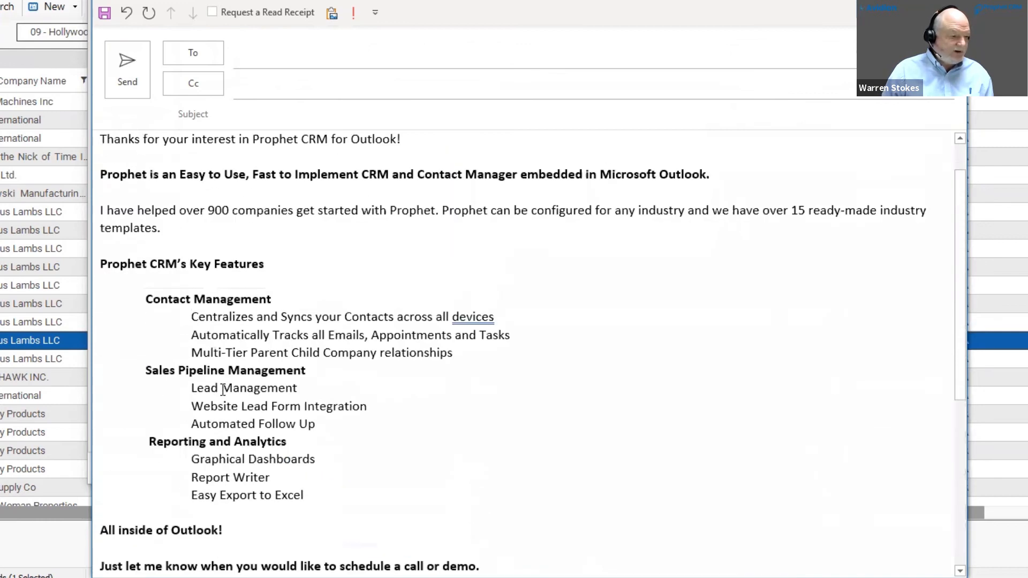
left_click_drag(424, 190, 99, 189)
key("ctrl+c")
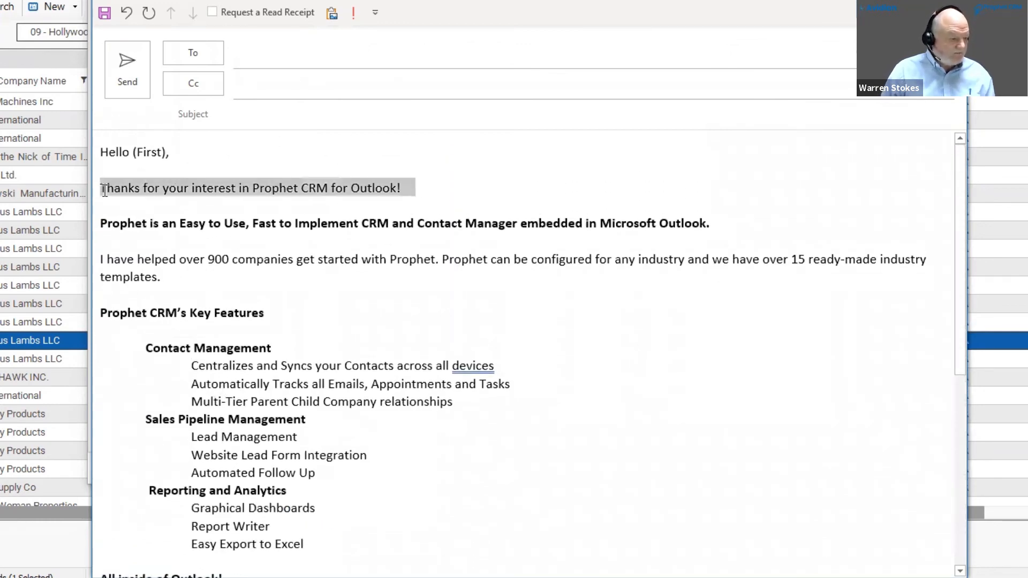
left_click(293, 120)
key("ctrl+v")
left_click(353, 223)
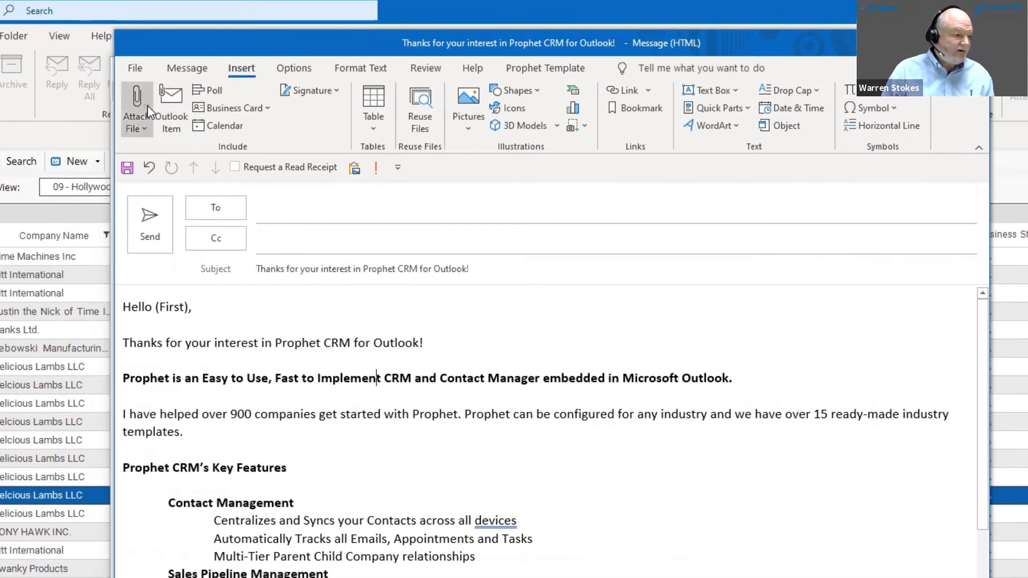
Step: Attach the recent presentation "Seven Things You Can Learn from your CRM Data" to the template as a copy
left_click(147, 105)
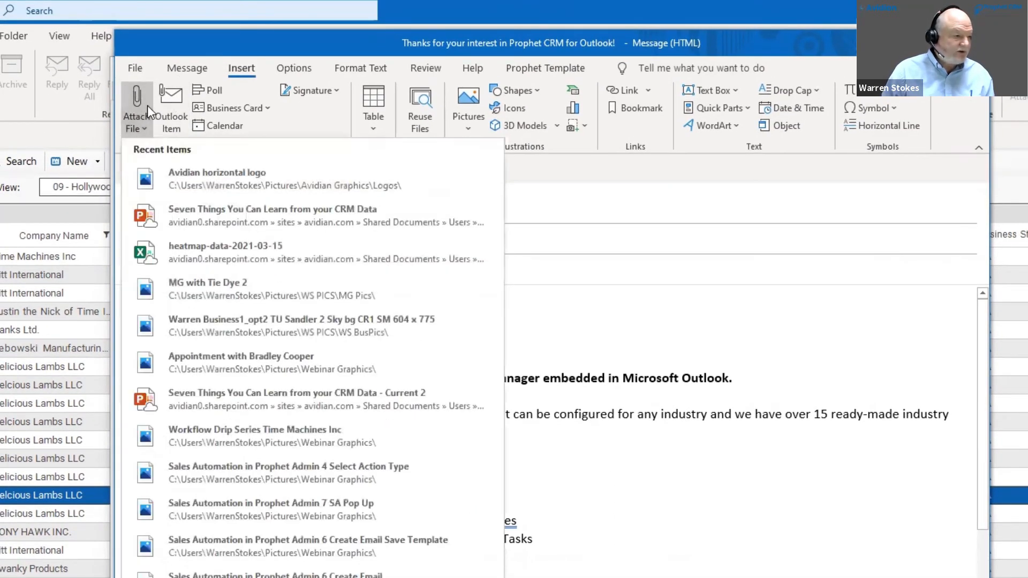
left_click(259, 213)
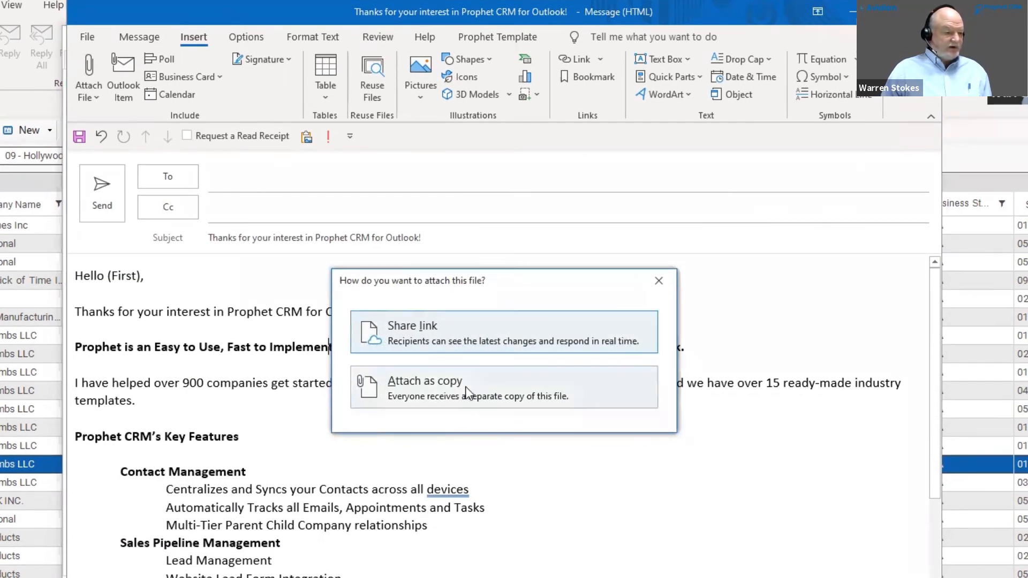
left_click(465, 388)
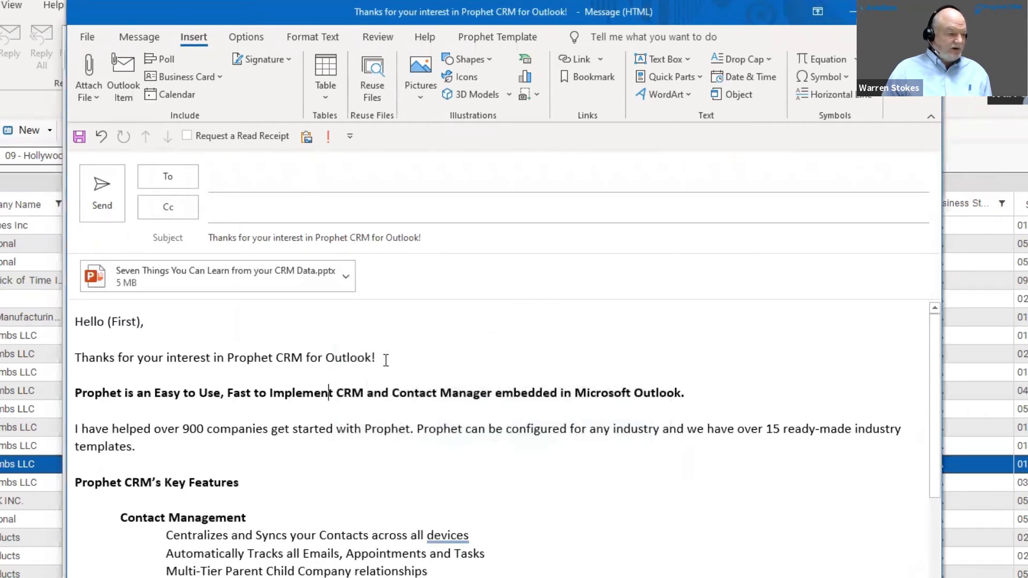
Step: Delete the "Regards" closing, the sender's name and the signature block below "Looking forward to connecting!"
scroll(405, 393, "down", 10)
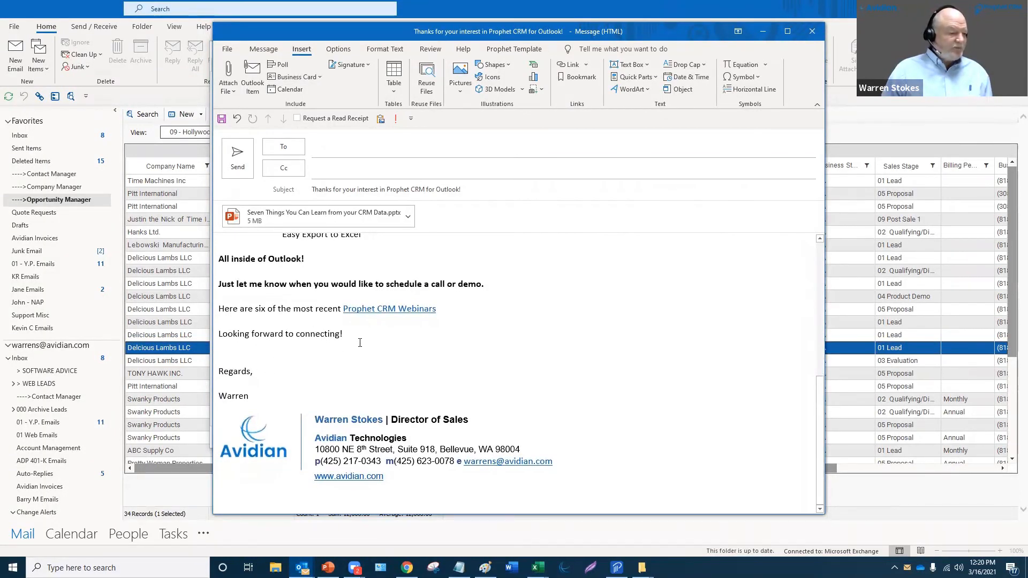
left_click_drag(347, 334, 472, 443)
left_click_drag(481, 483, 481, 490)
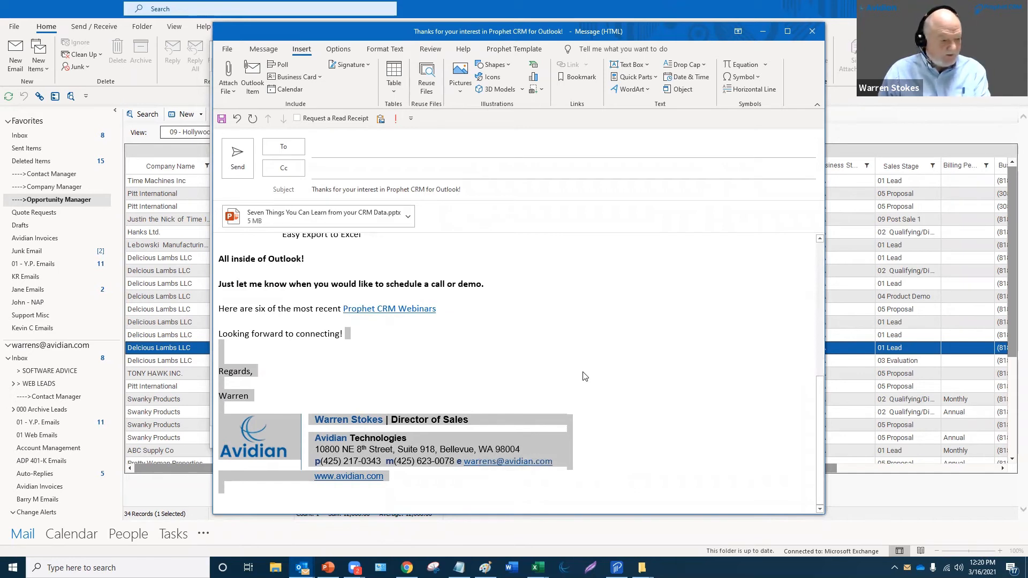
key("Delete")
scroll(529, 369, "up", 4)
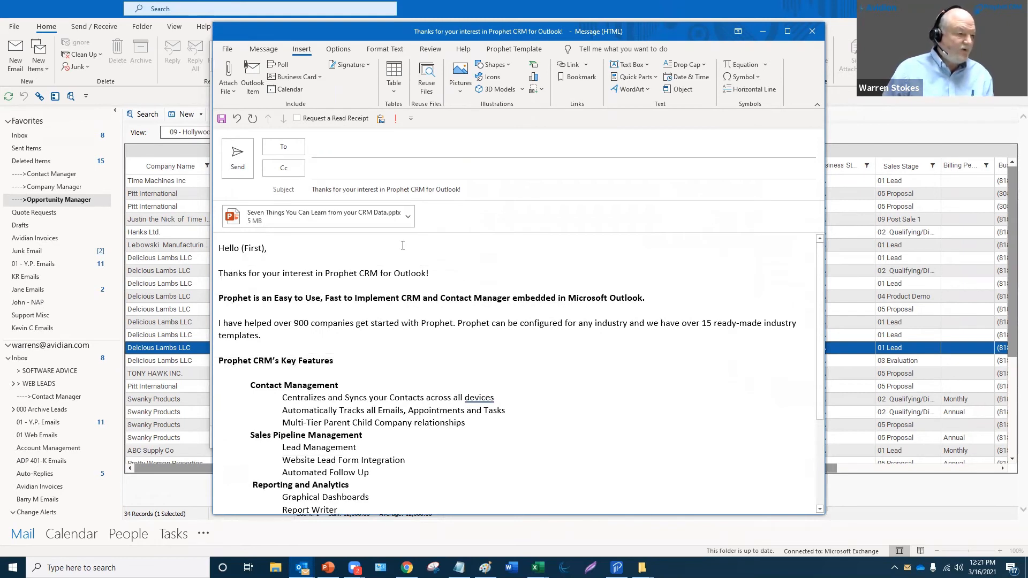
Step: Save the finished email as a Prophet template
left_click(499, 50)
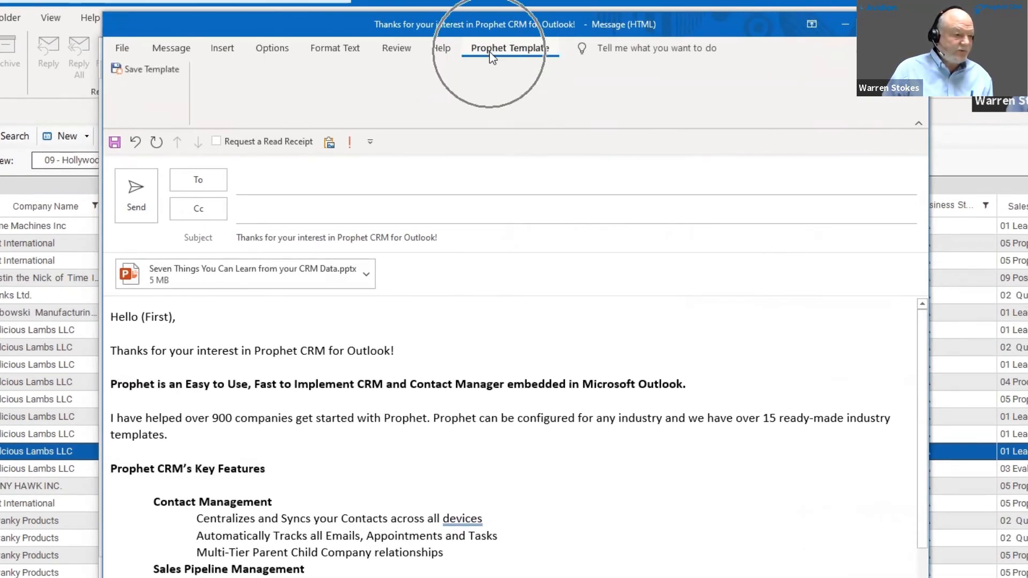
left_click(136, 70)
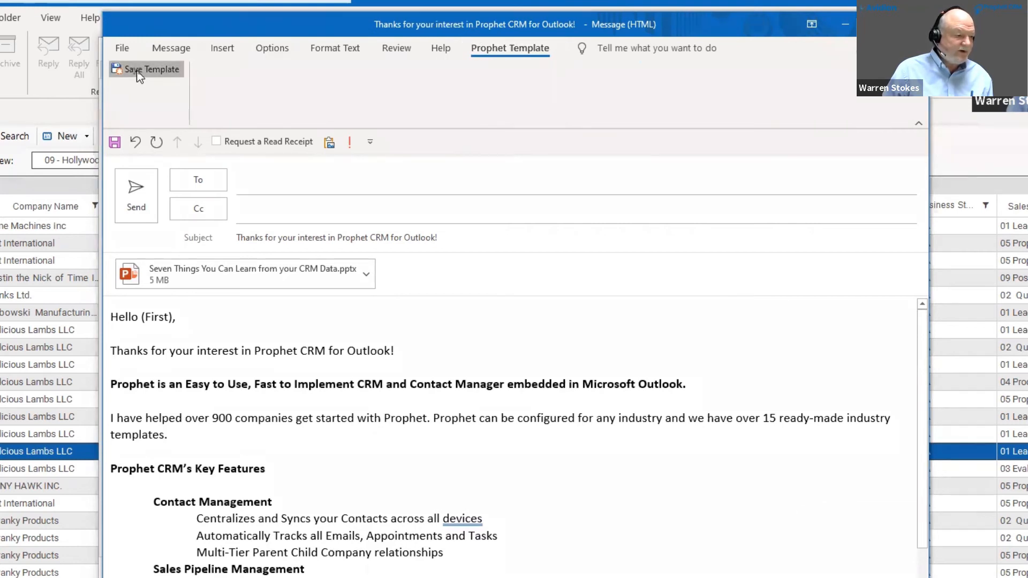
left_click(167, 158)
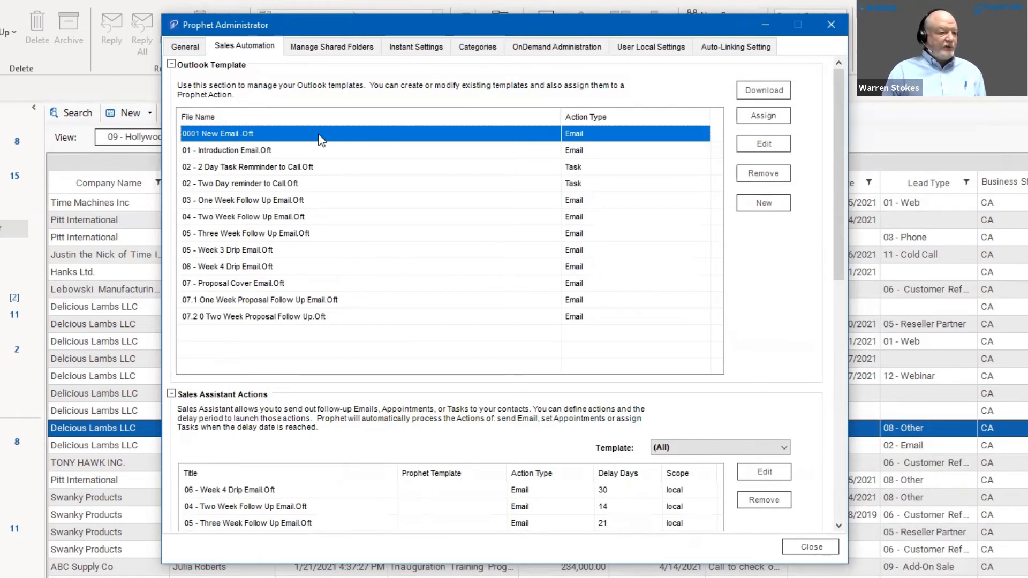
Step: Start assigning the "0001 New Email .Oft" template to a new action and choose the workflow action type
key("ctrl")
key("ctrl")
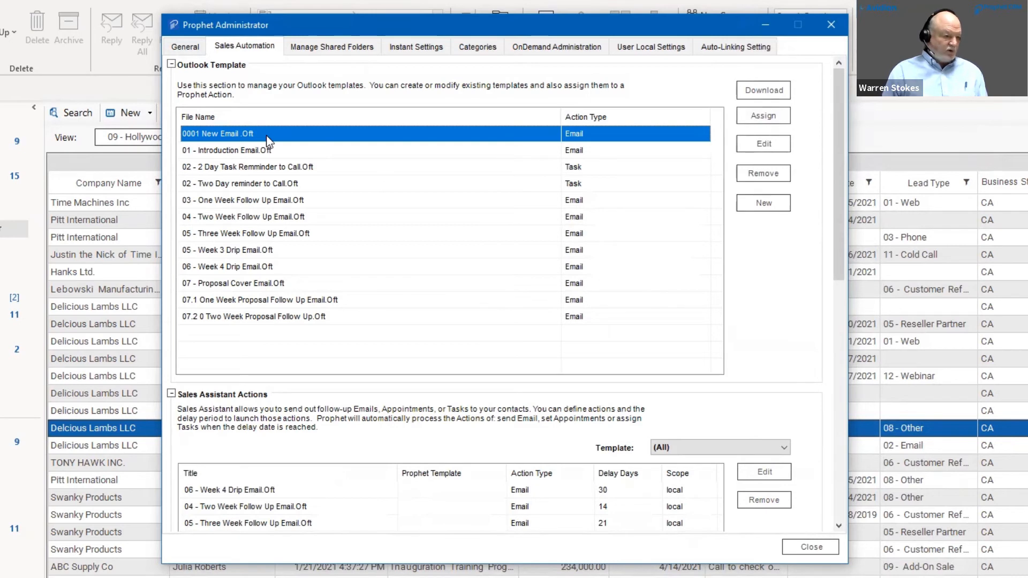
left_click(773, 114)
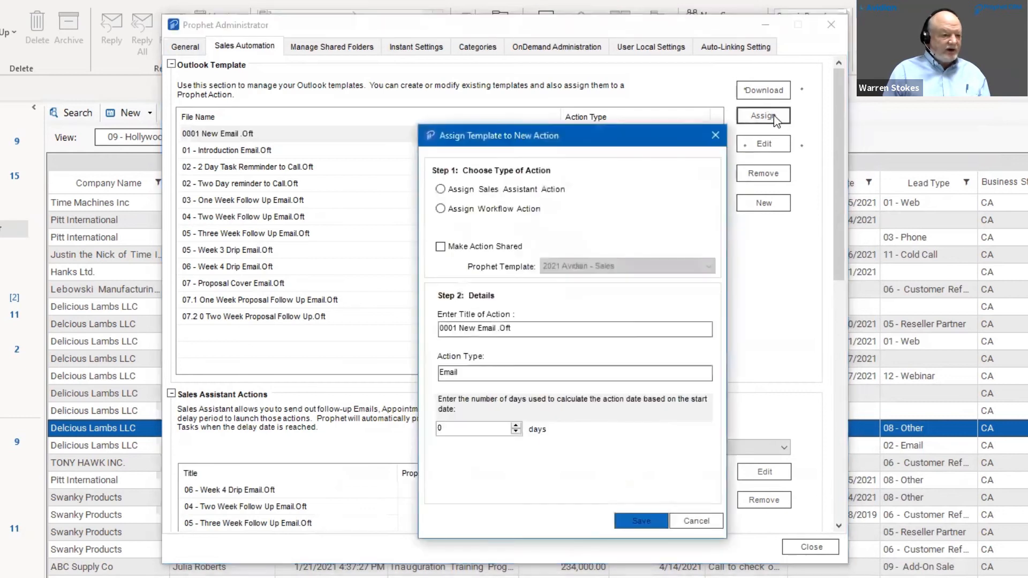
left_click_drag(625, 131, 621, 81)
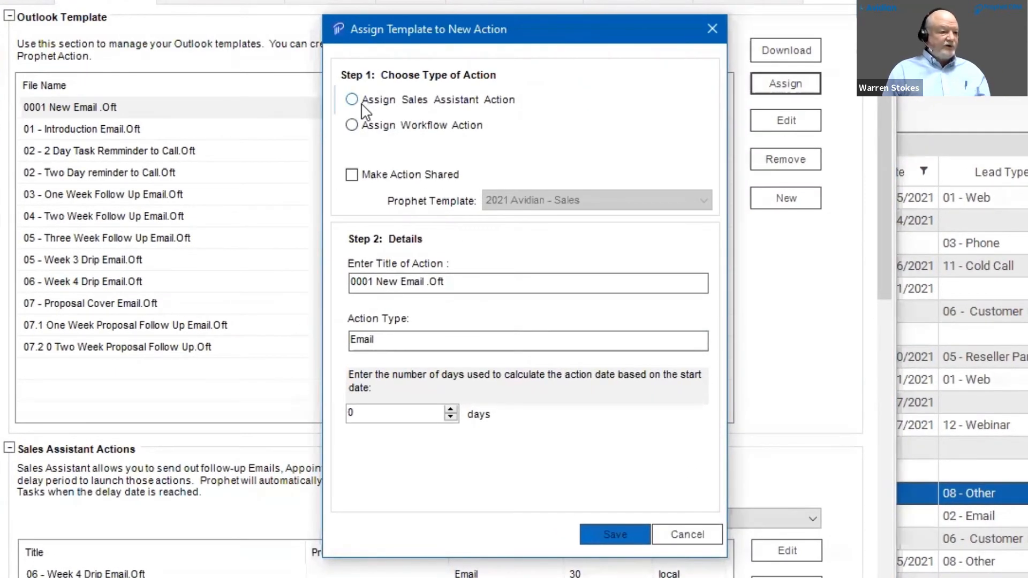
left_click(369, 118)
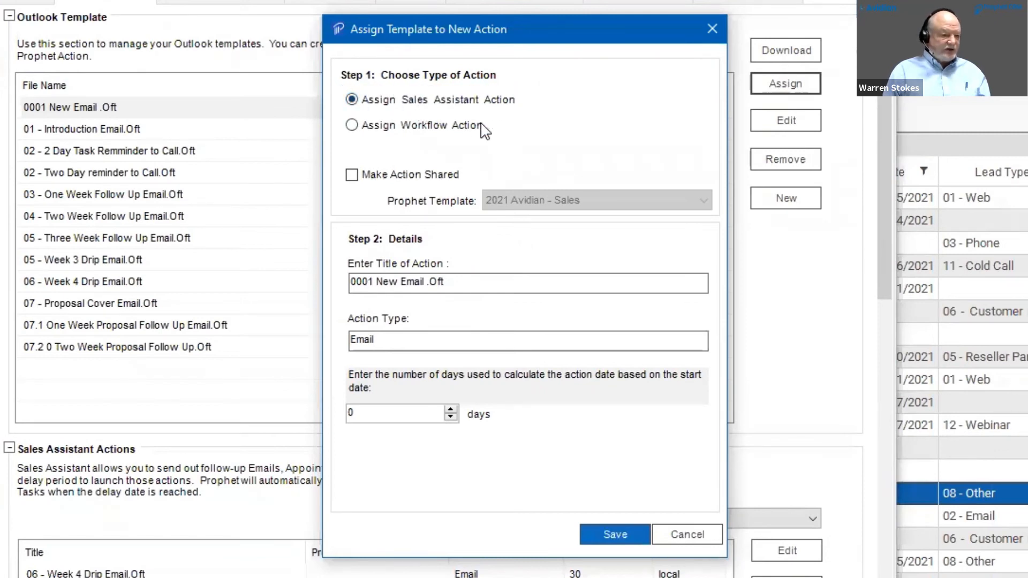
left_click(354, 125)
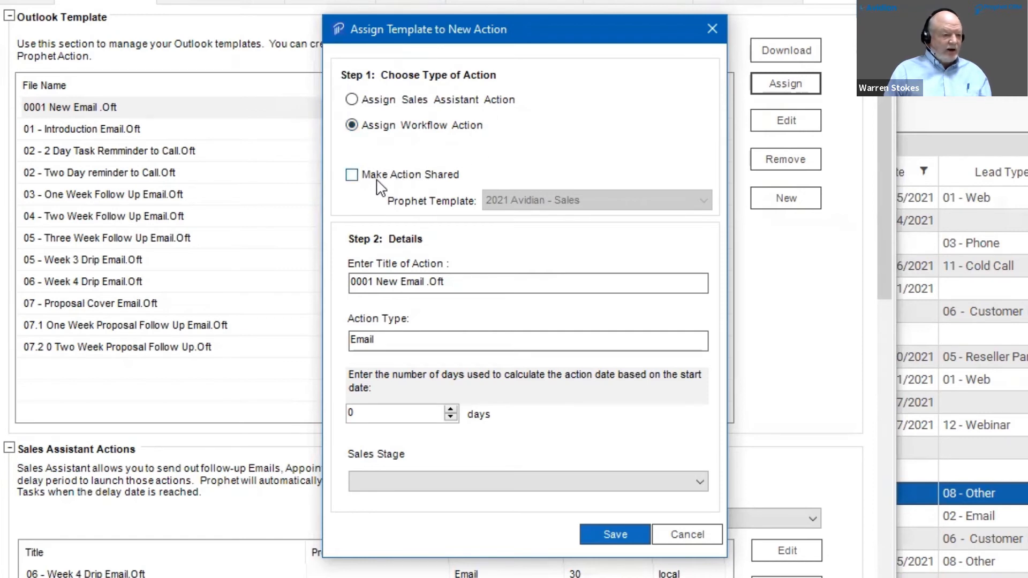
mouse_move(366, 187)
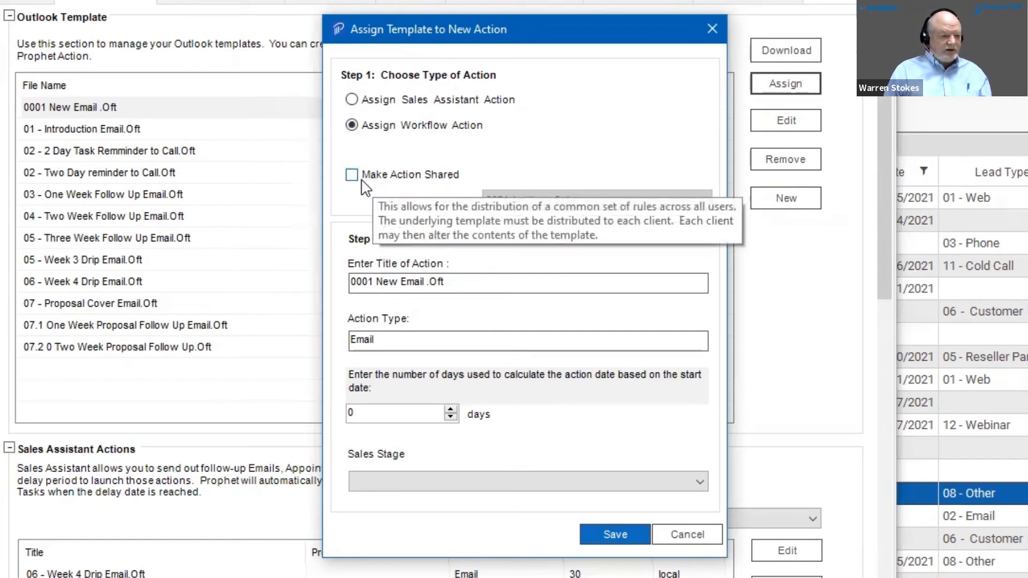
mouse_move(511, 172)
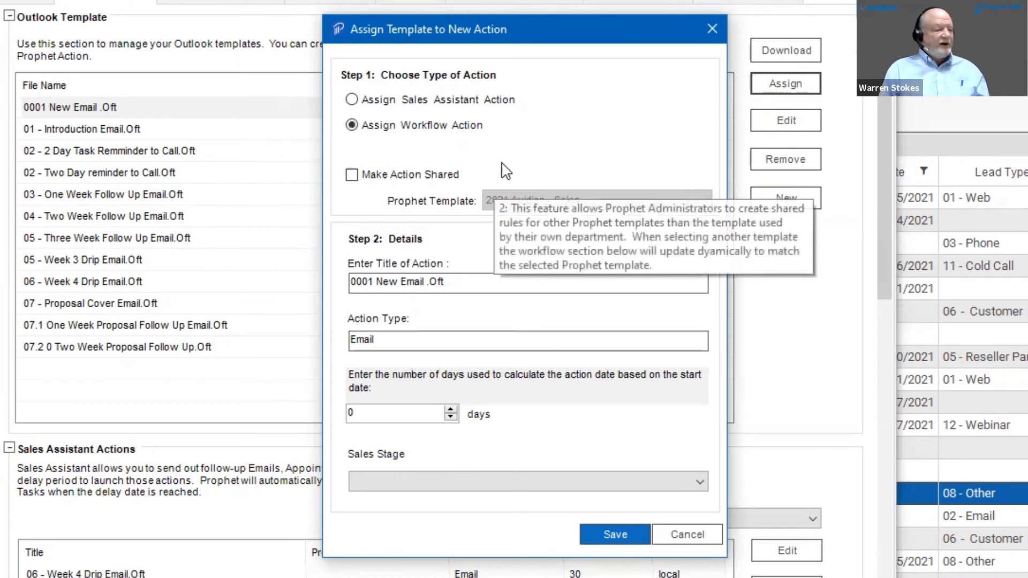
mouse_move(453, 187)
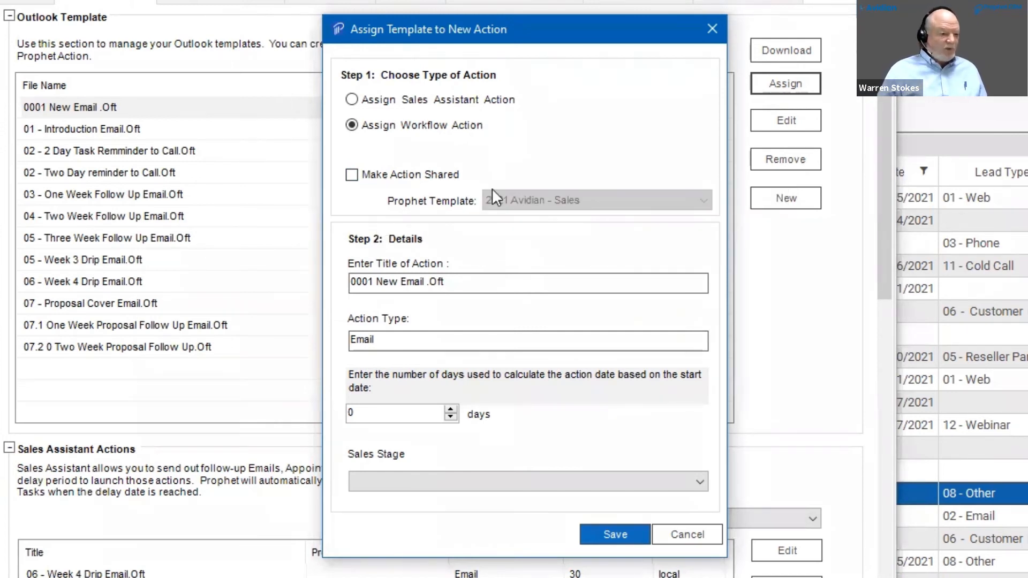
Step: Set the workflow action's sales stage to 01 Lead with a delay of 0 days, and save the assignment
left_click(456, 280)
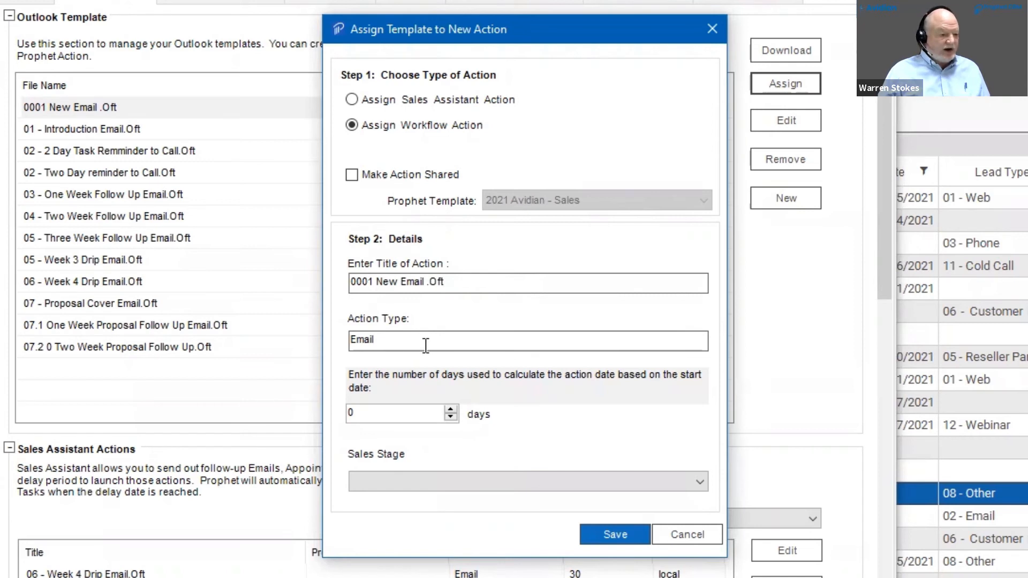
left_click_drag(431, 410, 333, 409)
left_click(417, 412)
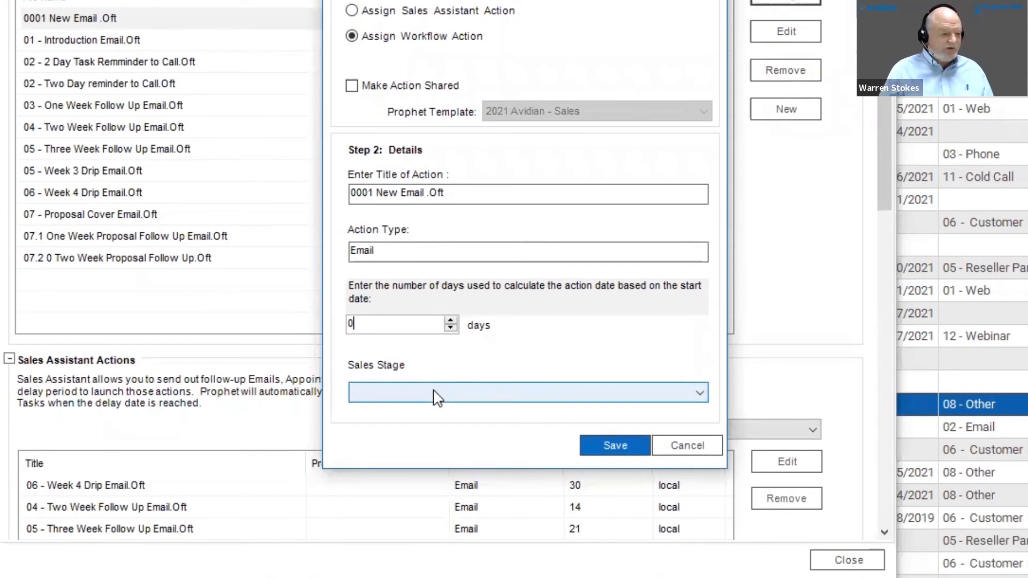
left_click(438, 485)
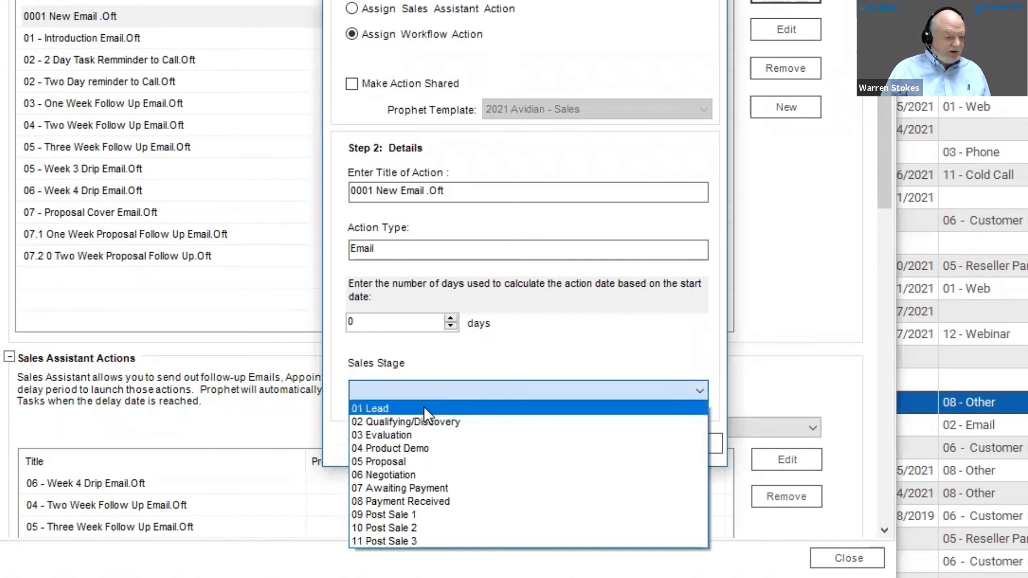
left_click(423, 408)
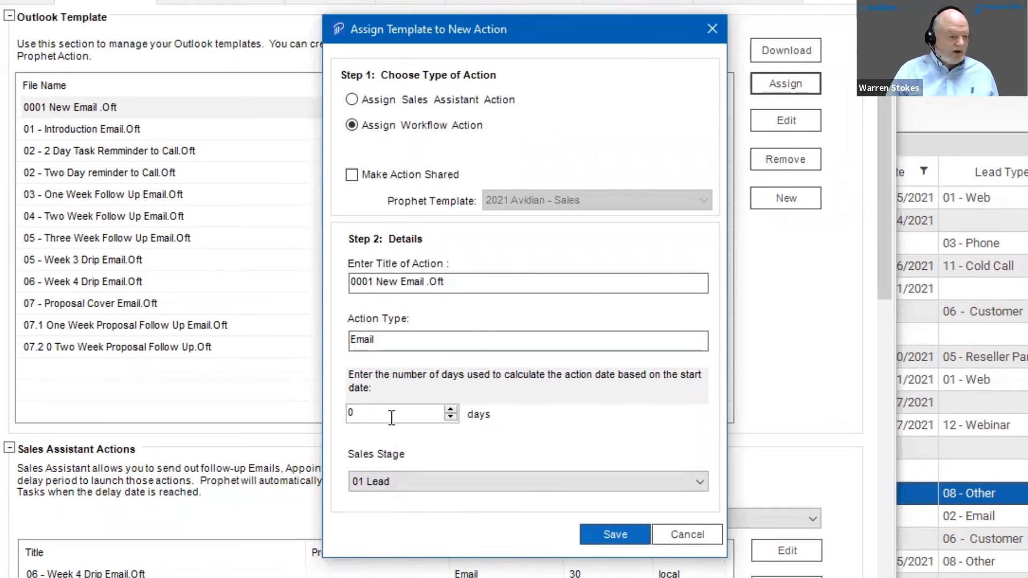
left_click(465, 483)
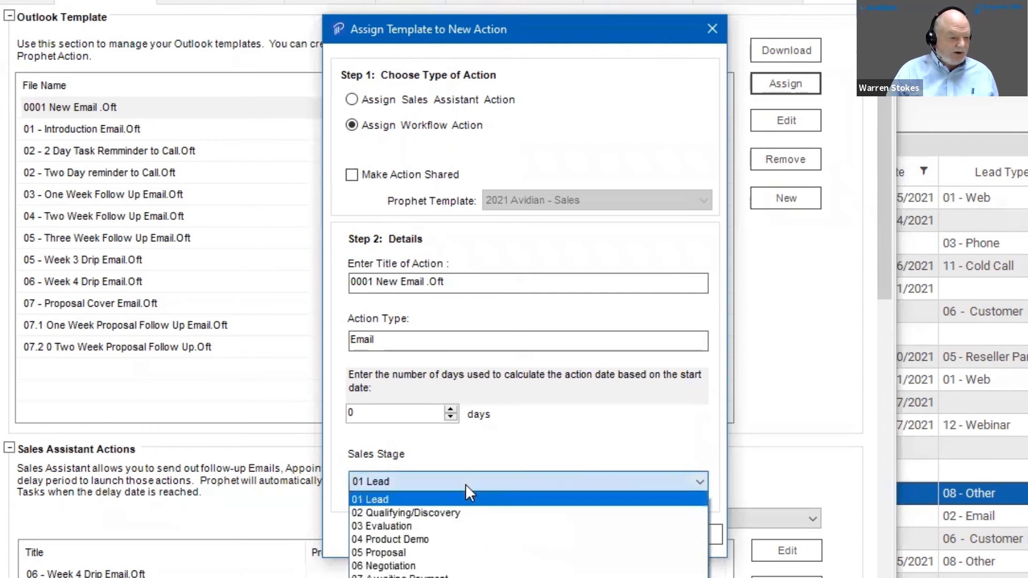
left_click(465, 484)
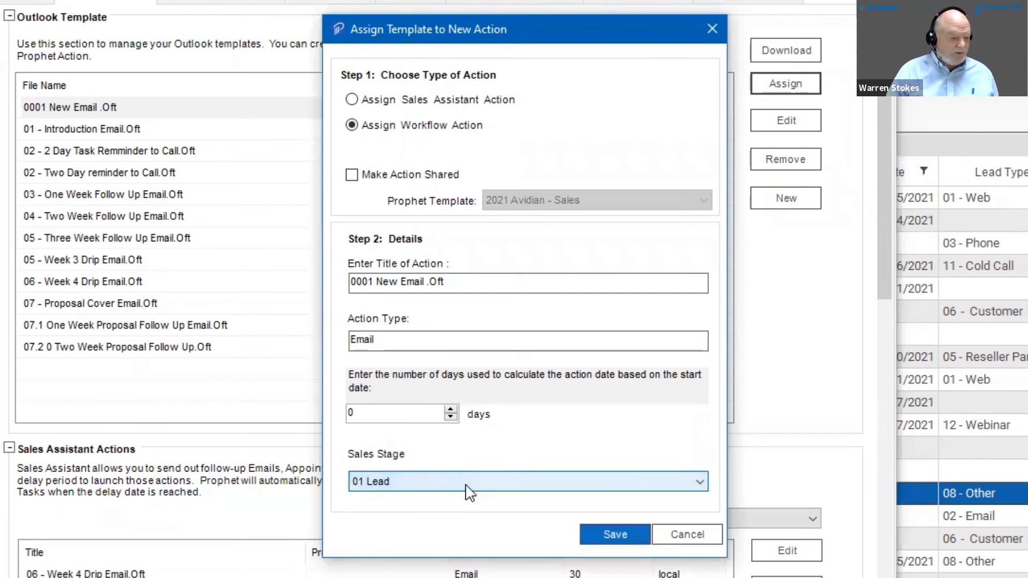
left_click(614, 534)
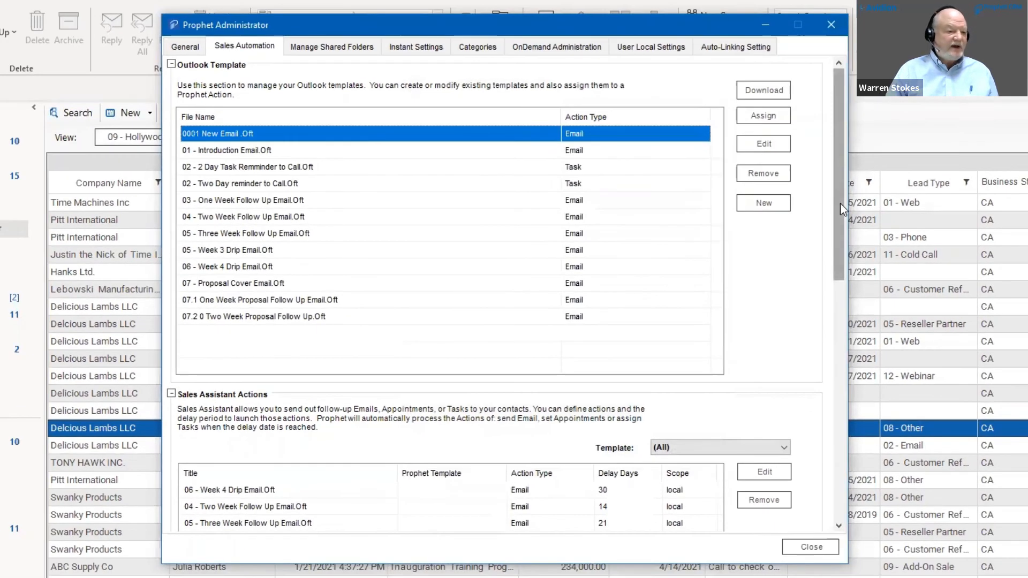
Step: Sort the Workflow Actions list by title in ascending order
left_click_drag(841, 207, 831, 440)
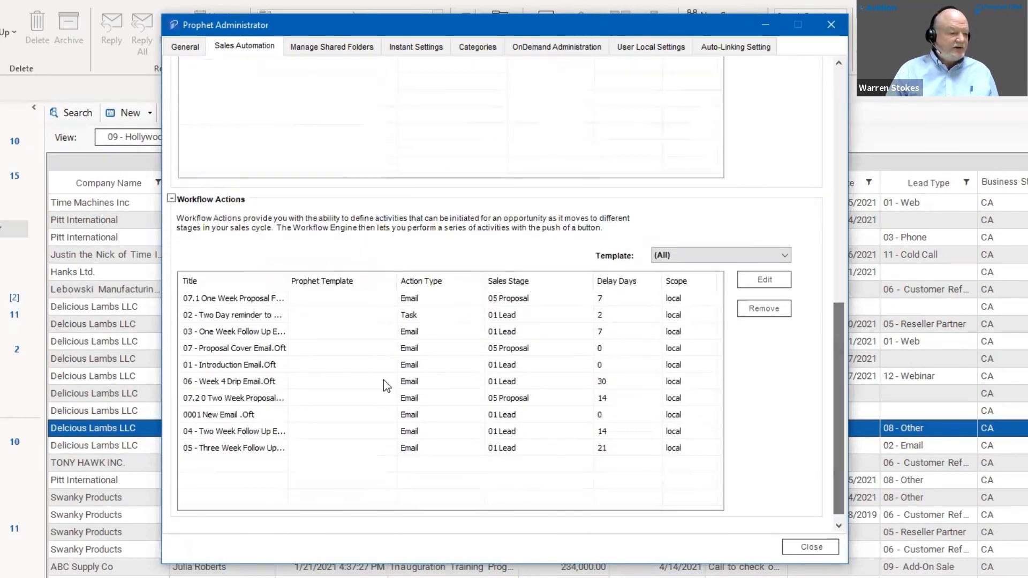
left_click(239, 284)
left_click(239, 283)
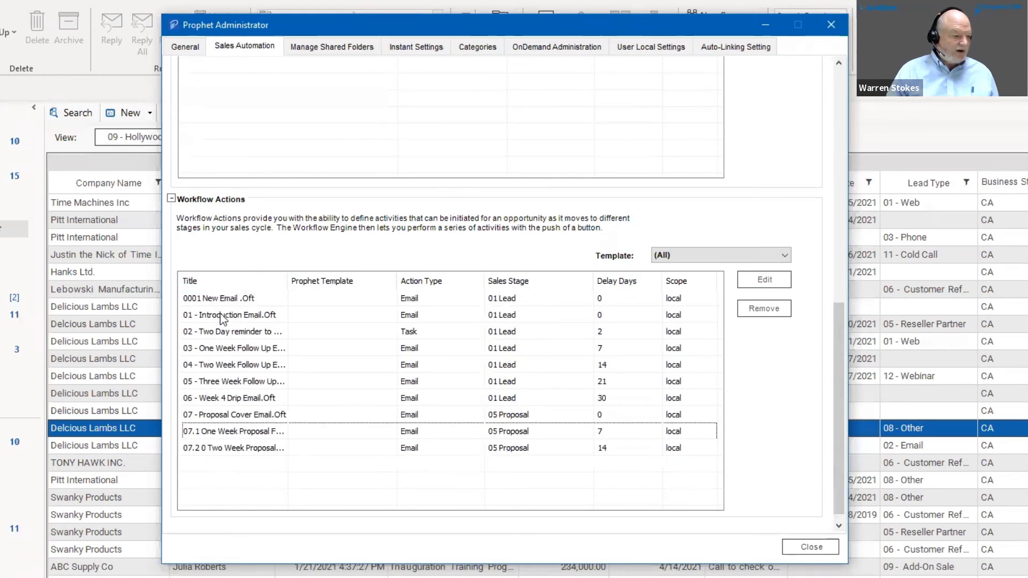
left_click(224, 282)
left_click(225, 283)
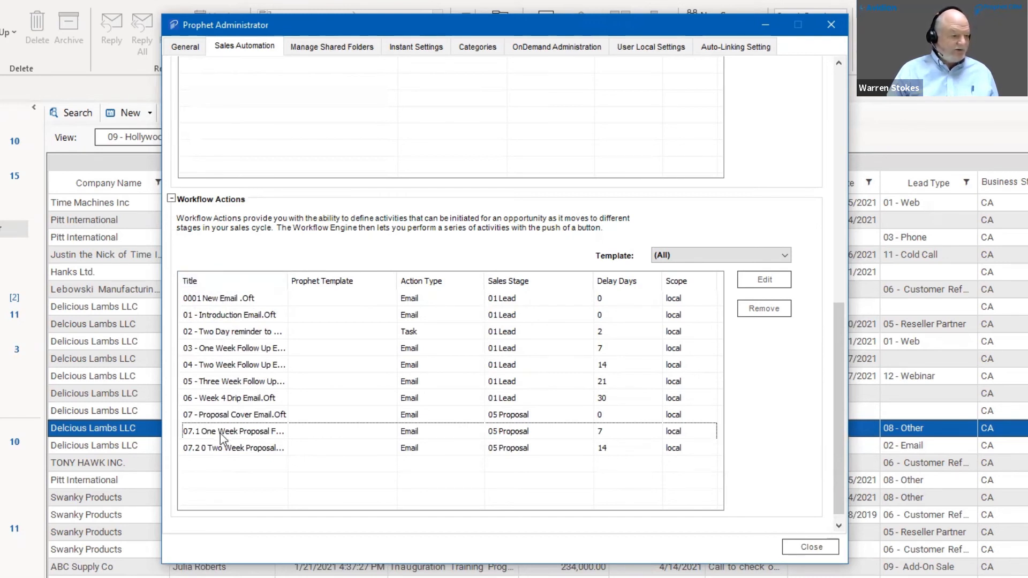
Step: Remove the "01 - Introduction Email.Oft" workflow action, confirm the deletion, and close the administrator window
left_click(235, 302)
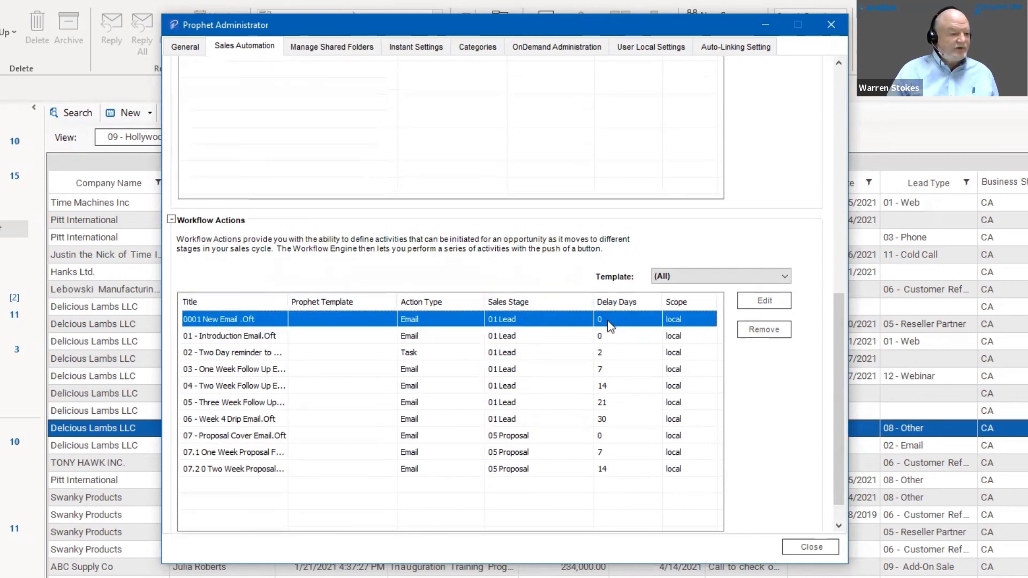
left_click(422, 337)
left_click(748, 329)
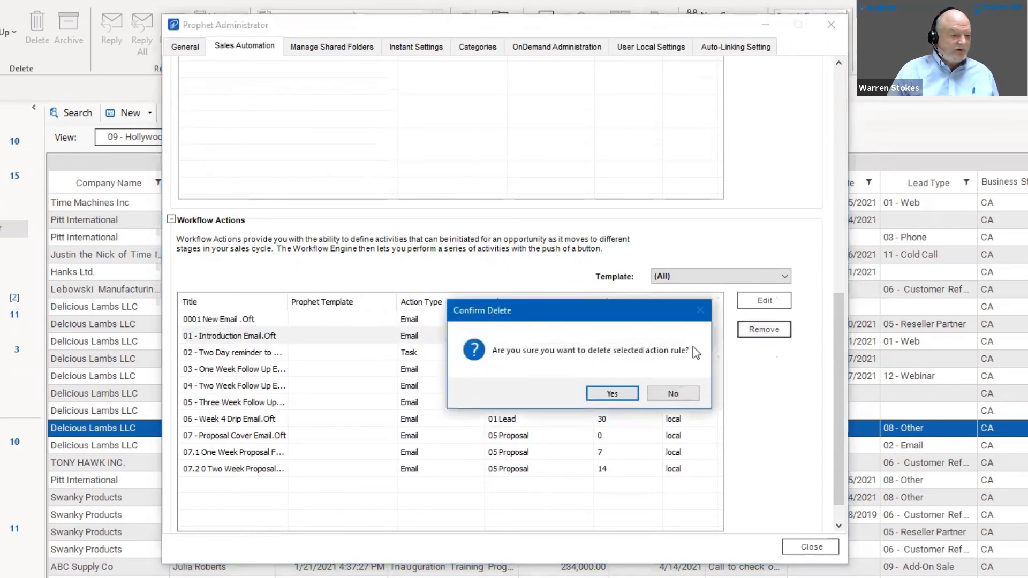
left_click(621, 399)
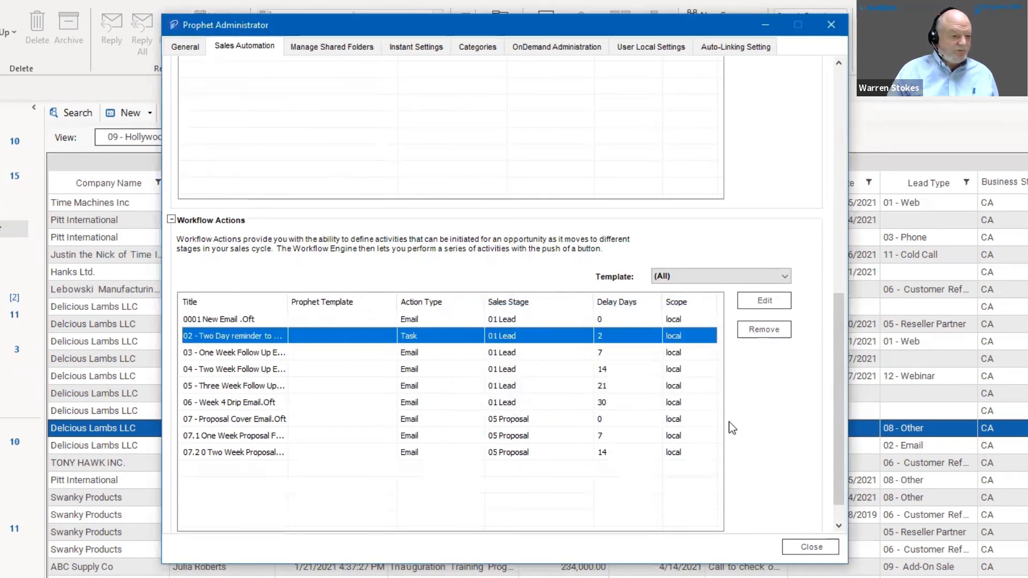
left_click(813, 547)
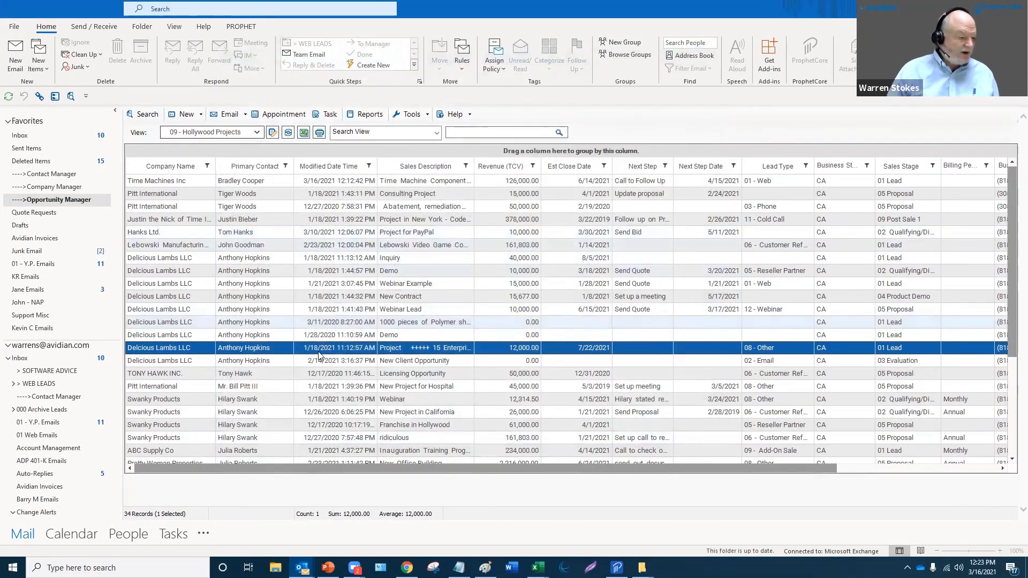
Step: Open the TONY HAWK INC. Licensing Opportunity and show its workflow actions
left_click(275, 375)
double_click(275, 378)
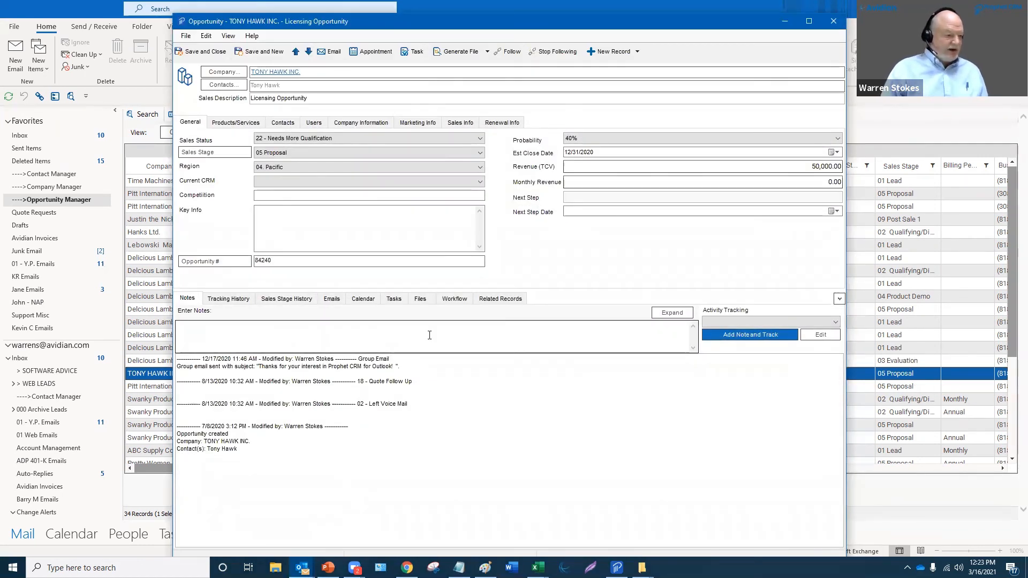
left_click(455, 299)
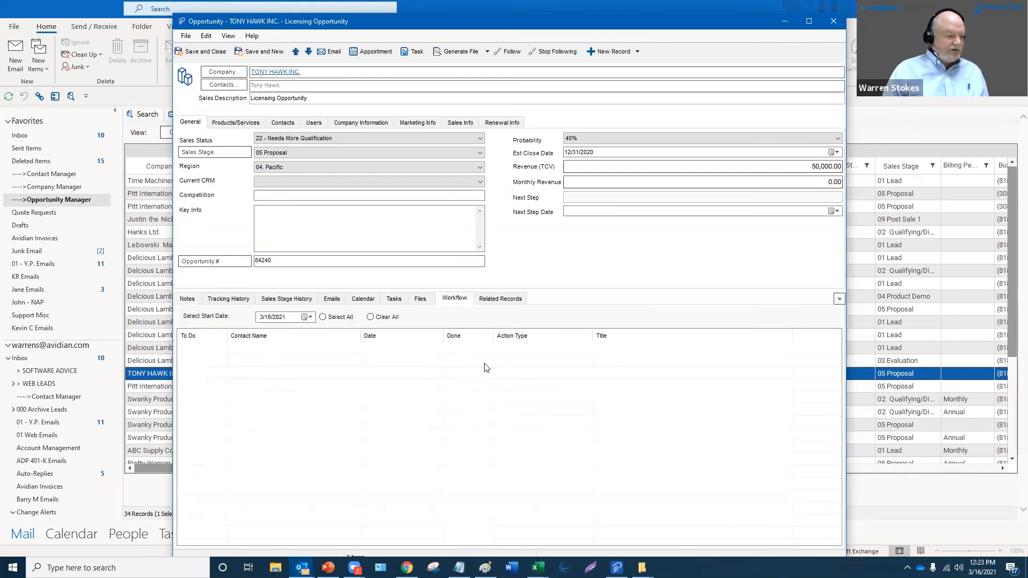
left_click(188, 300)
left_click(247, 333)
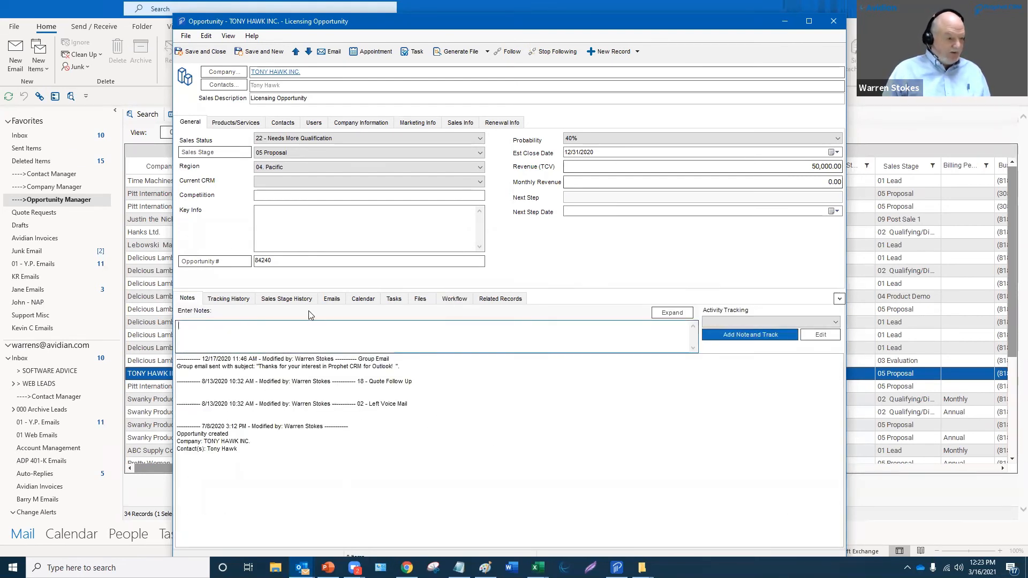
left_click(455, 299)
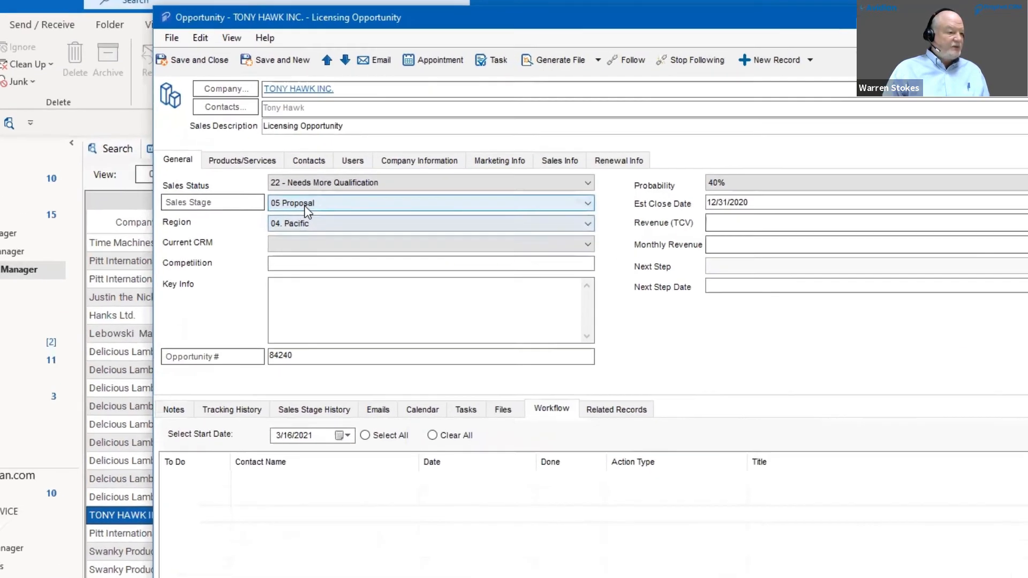
Step: Set the Licensing Opportunity's sales stage to 01 Lead and process the stage's workflow actions
left_click(256, 154)
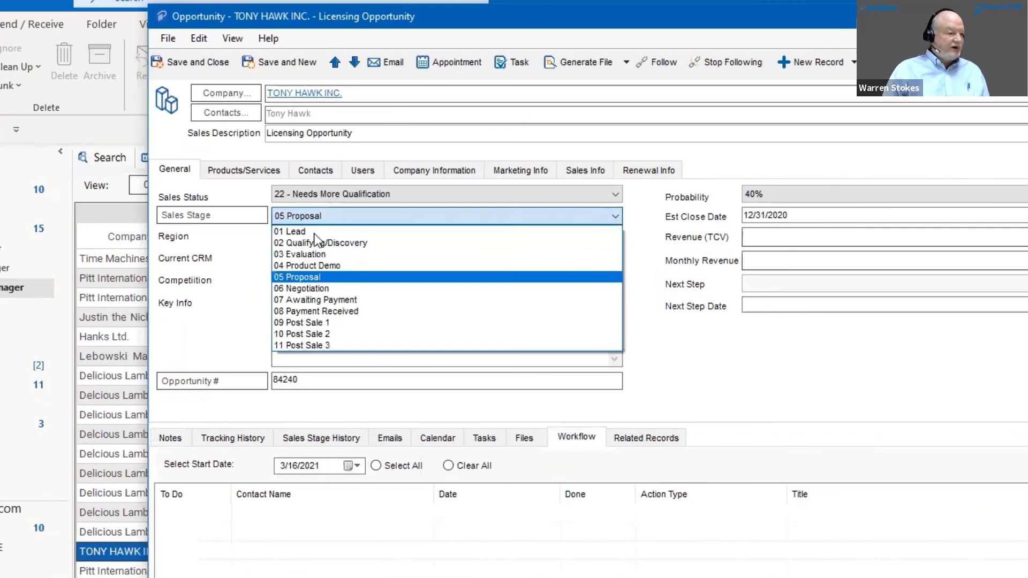
left_click(257, 161)
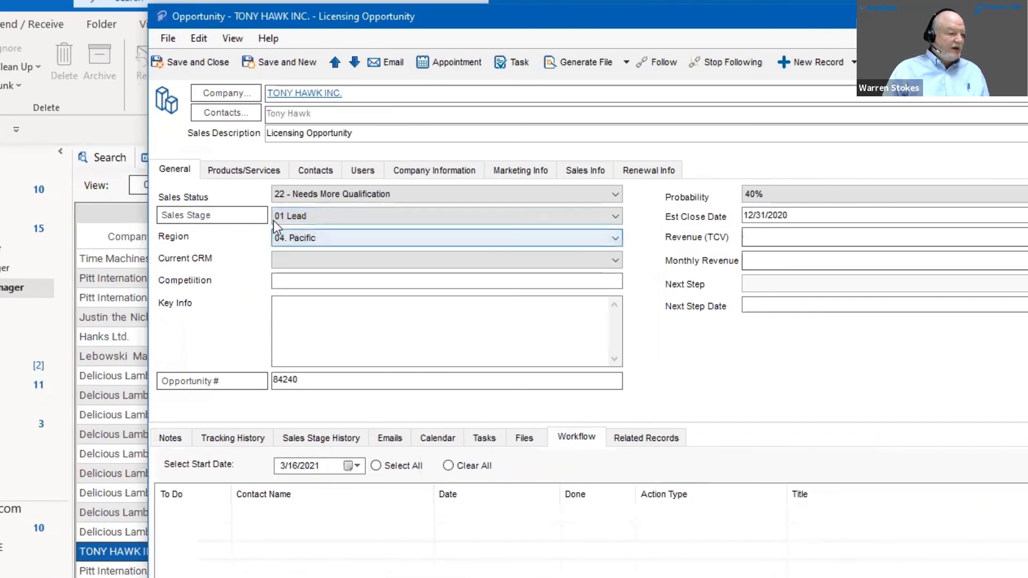
left_click(234, 214)
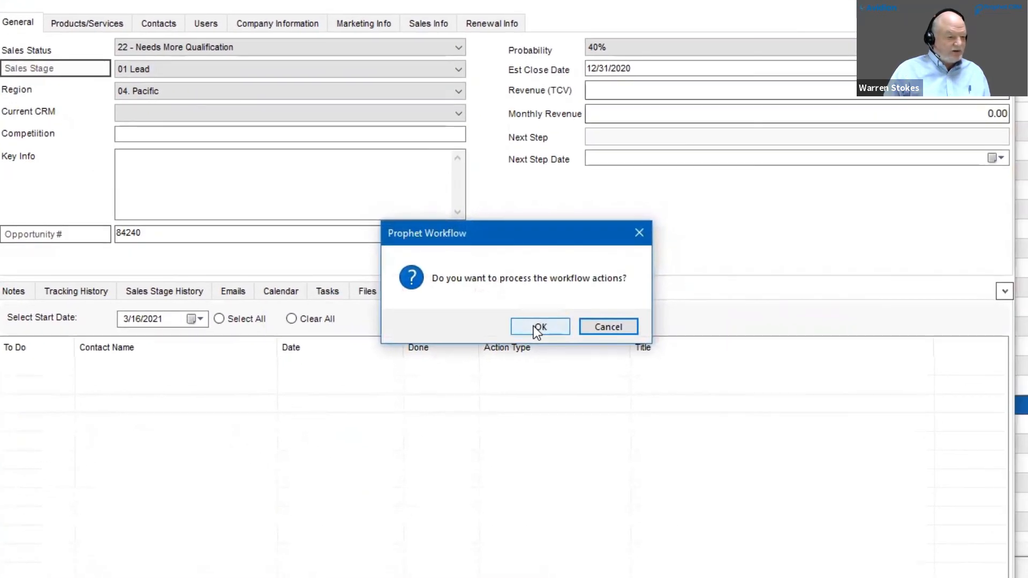
left_click(534, 327)
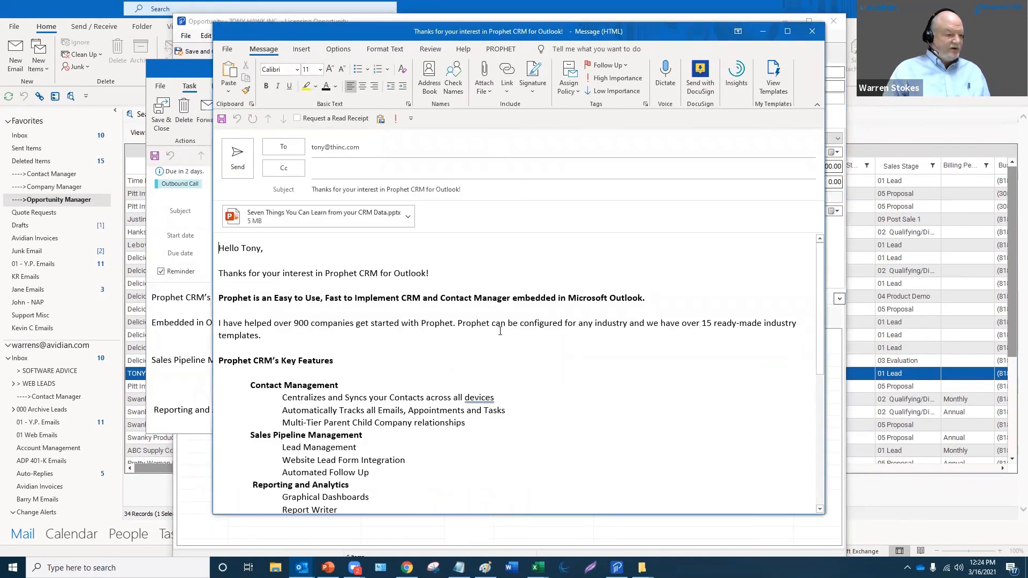
Step: Review and send the "Thanks for your interest in Prophet CRM for Outlook!" email, and save and close the follow-up call task
scroll(500, 330, "down", 4)
scroll(500, 331, "up", 4)
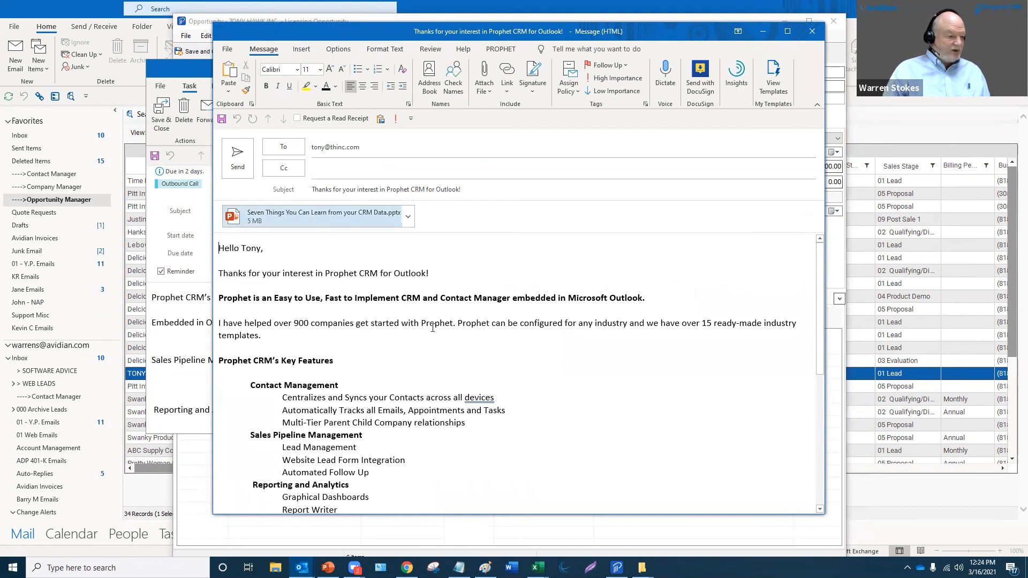
scroll(438, 339, "down", 7)
scroll(439, 342, "up", 4)
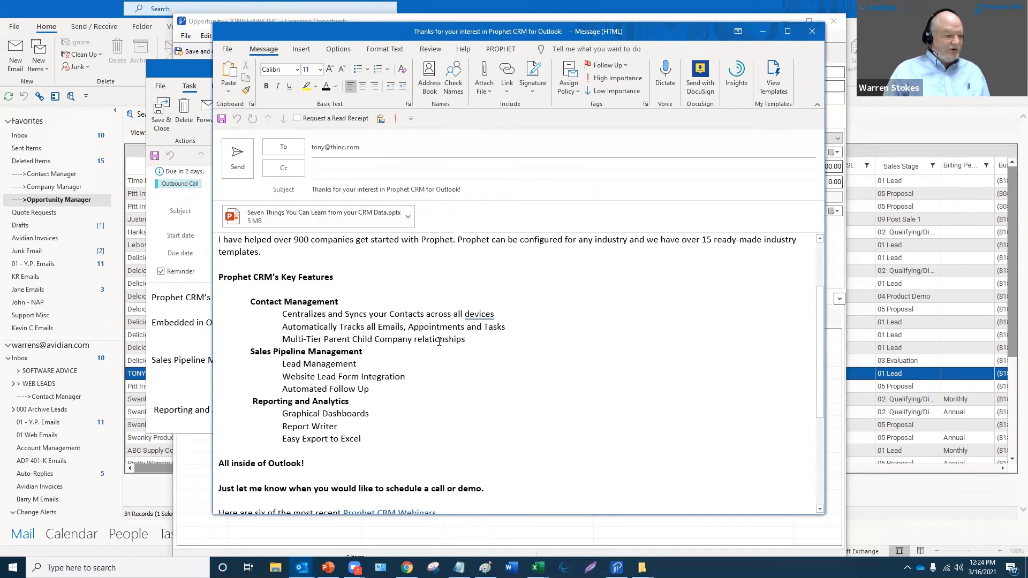
scroll(439, 342, "up", 3)
scroll(439, 341, "down", 8)
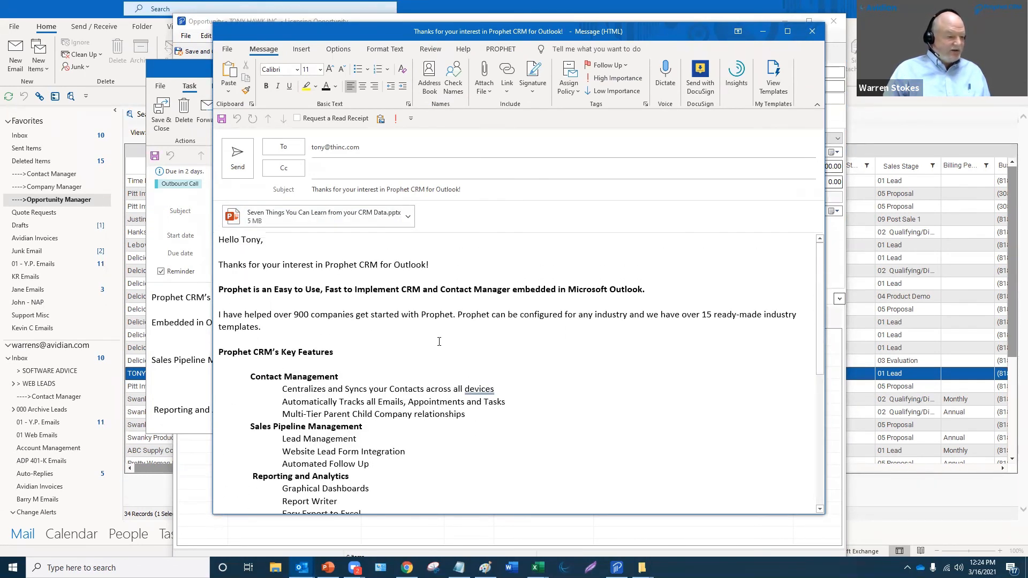
scroll(439, 341, "up", 8)
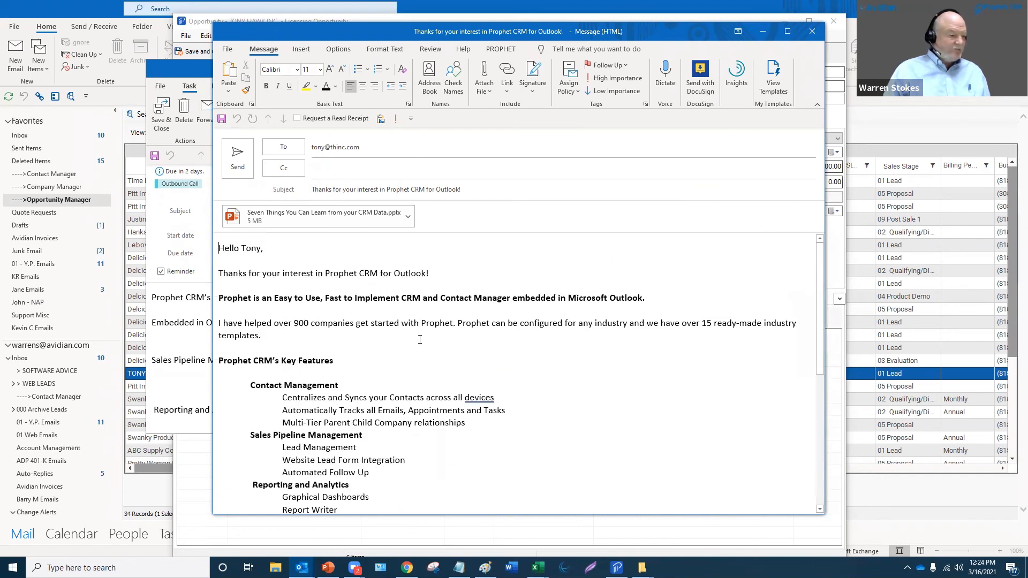
left_click(238, 162)
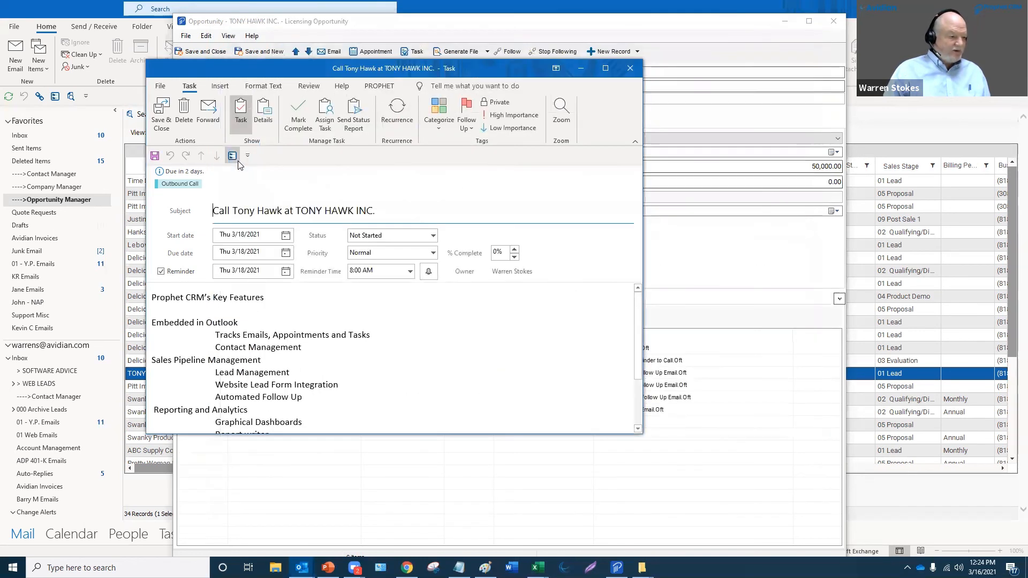
left_click(293, 372)
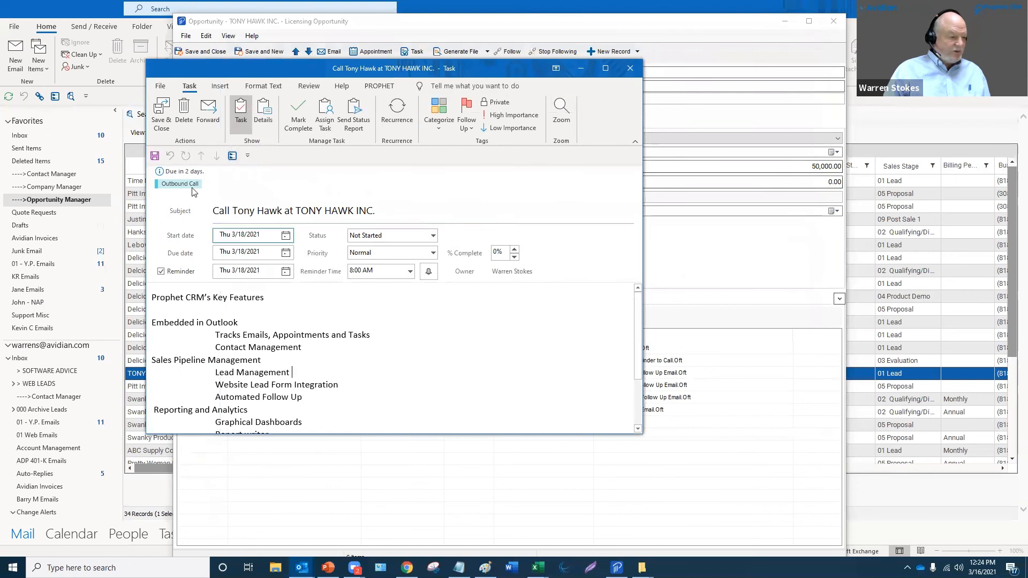
left_click(160, 121)
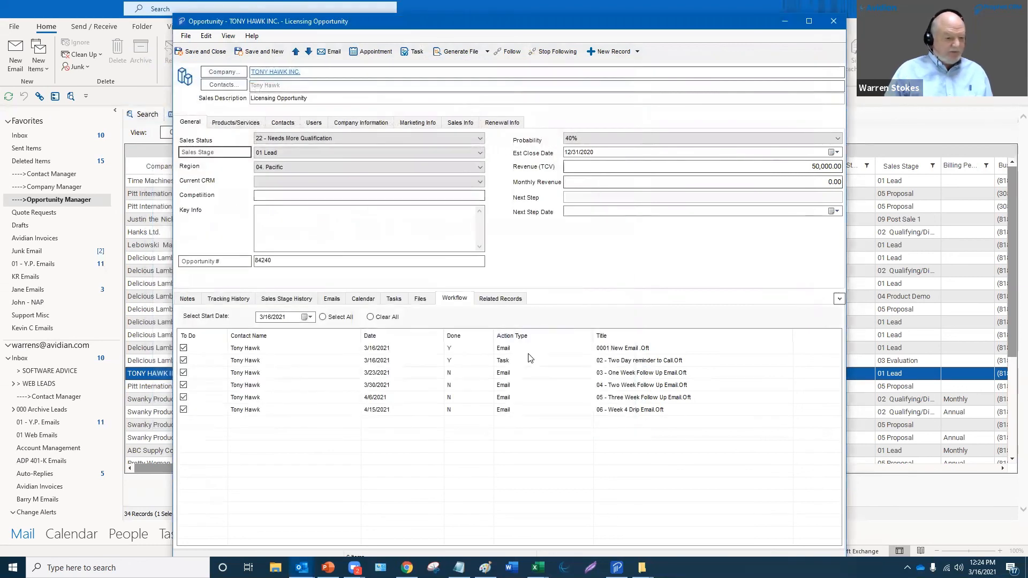
Step: Examine the opportunity's workflow actions, checking their dates and Done status, and close the opportunity
left_click(493, 354)
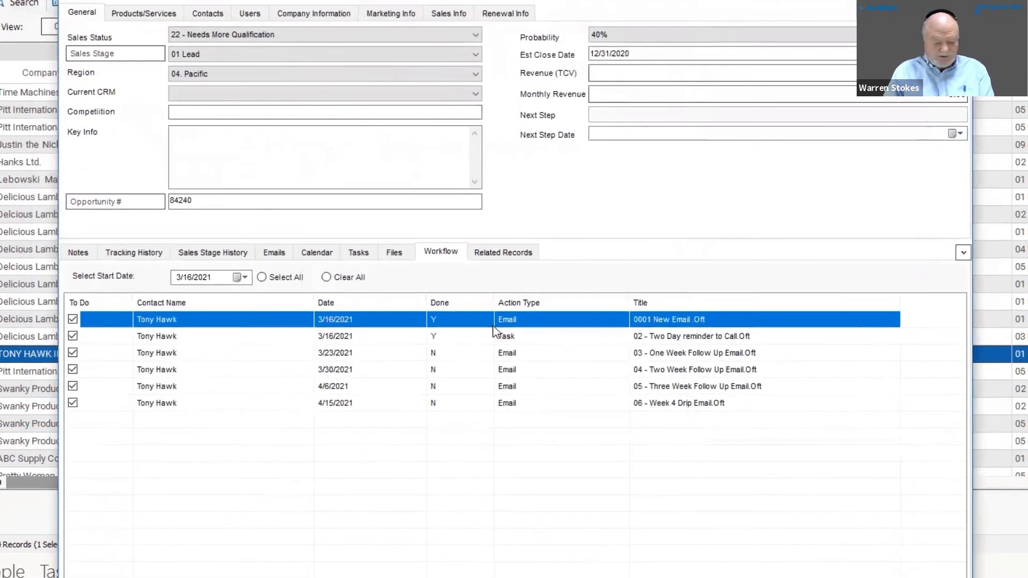
left_click(493, 333)
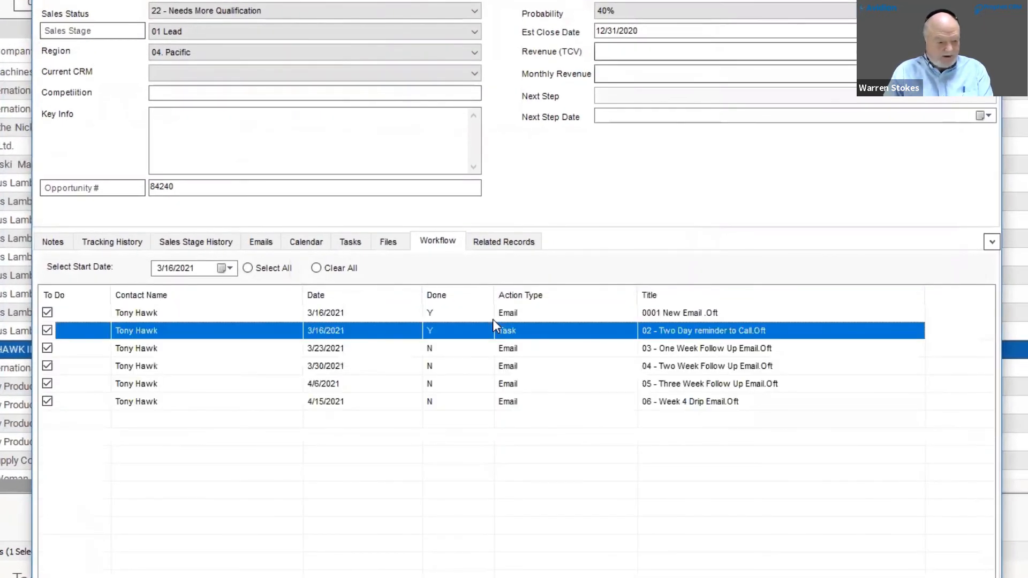
left_click(493, 317)
left_click(515, 349)
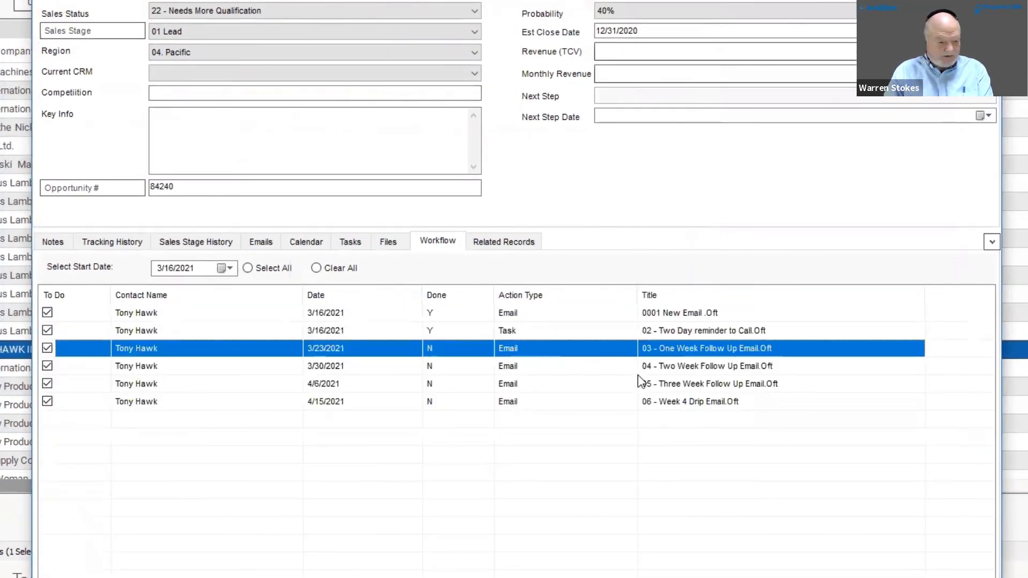
key("Down")
key("Down")
key("Down")
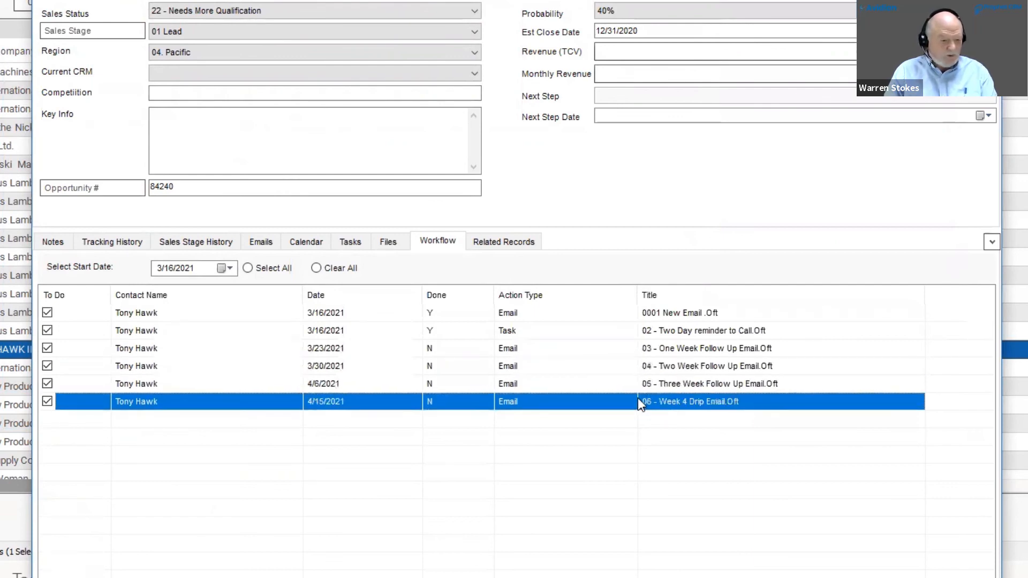
left_click(536, 355)
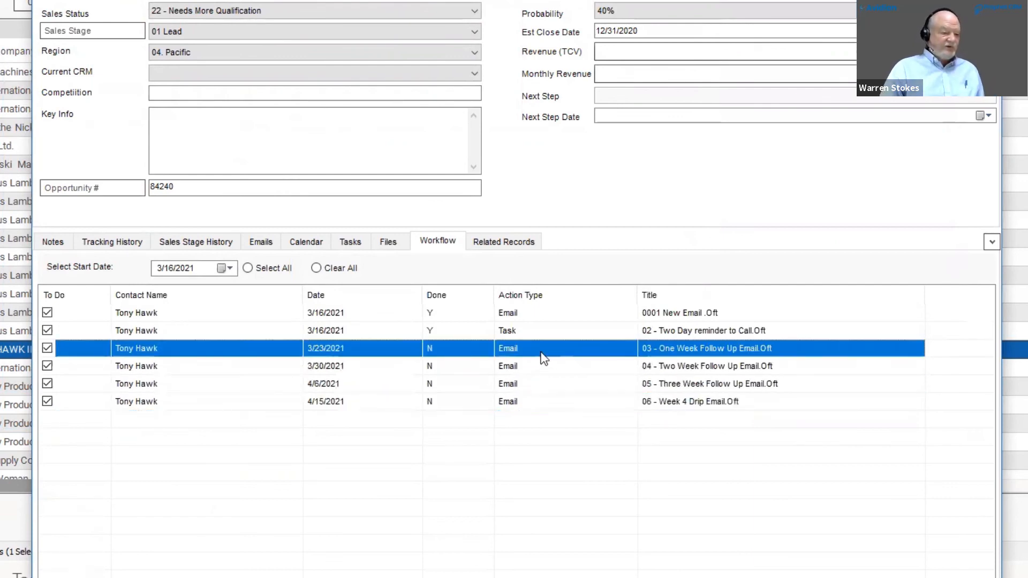
left_click(840, 20)
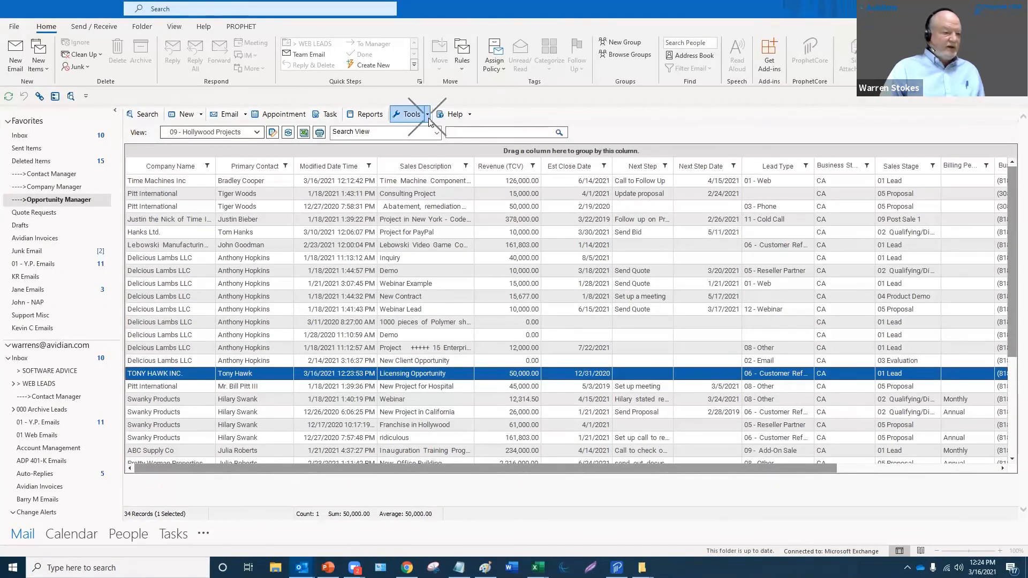
Step: In Prophet Sales Automation, process the 04 - Two Week Follow Up item due 3/7/2021 with display before sending enabled, and send its email
left_click(412, 108)
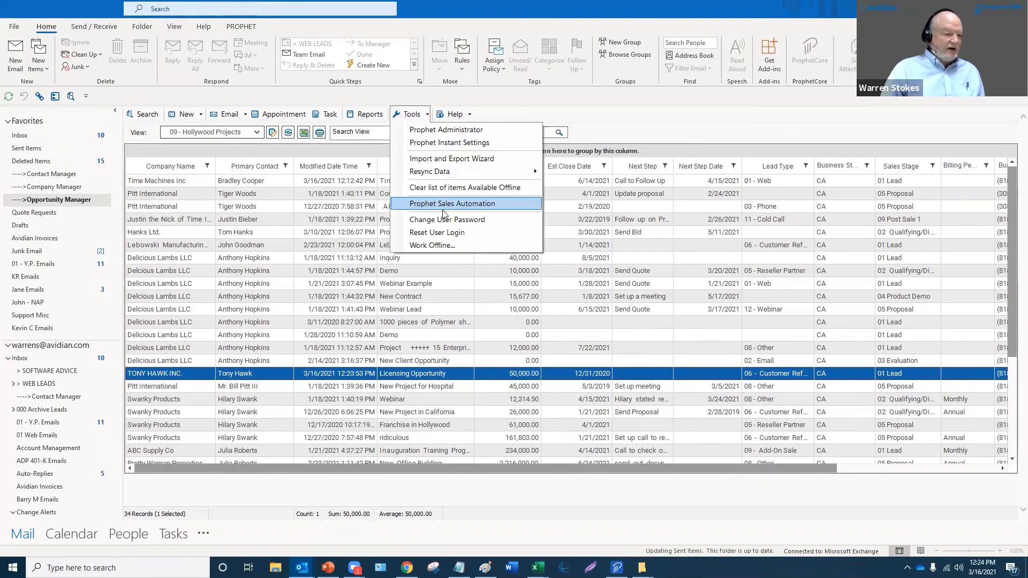
left_click(442, 207)
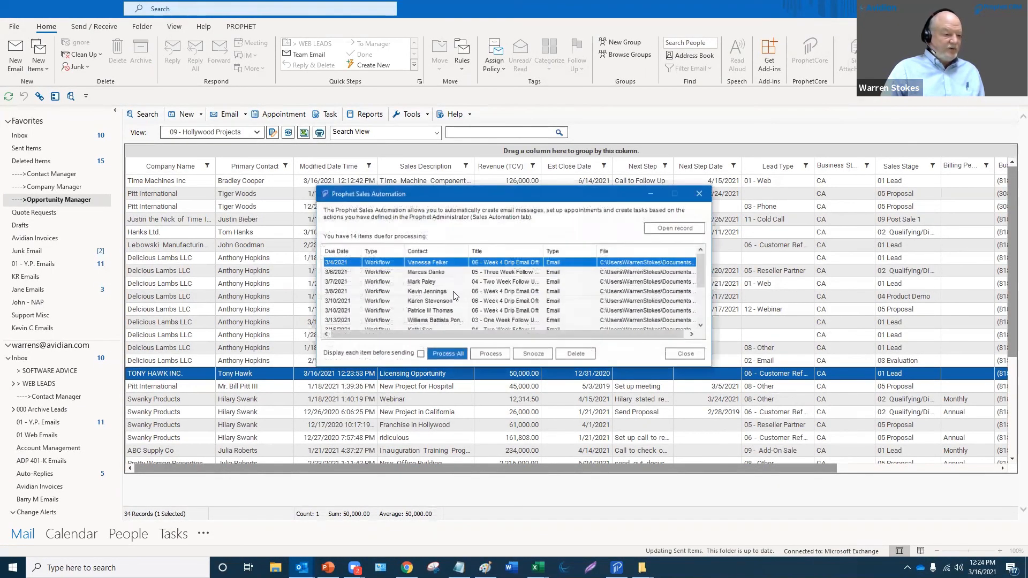
left_click(444, 282)
left_click(421, 354)
left_click(483, 353)
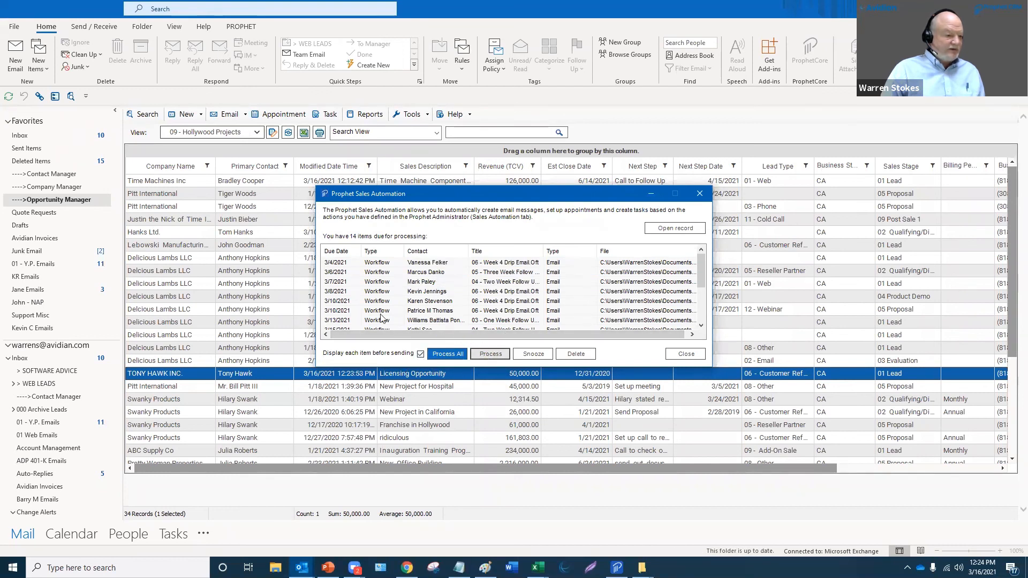
left_click(237, 162)
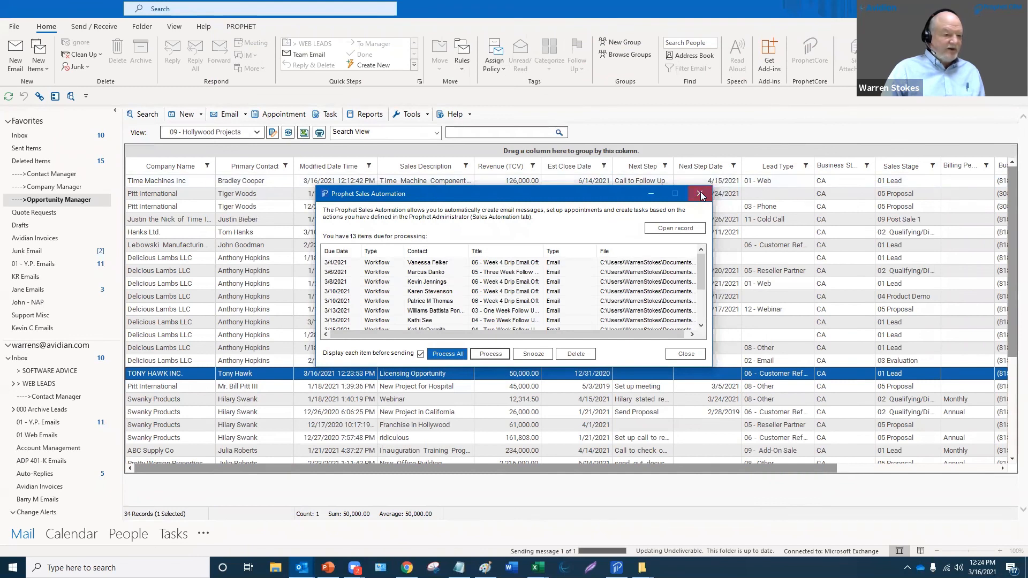
left_click(701, 194)
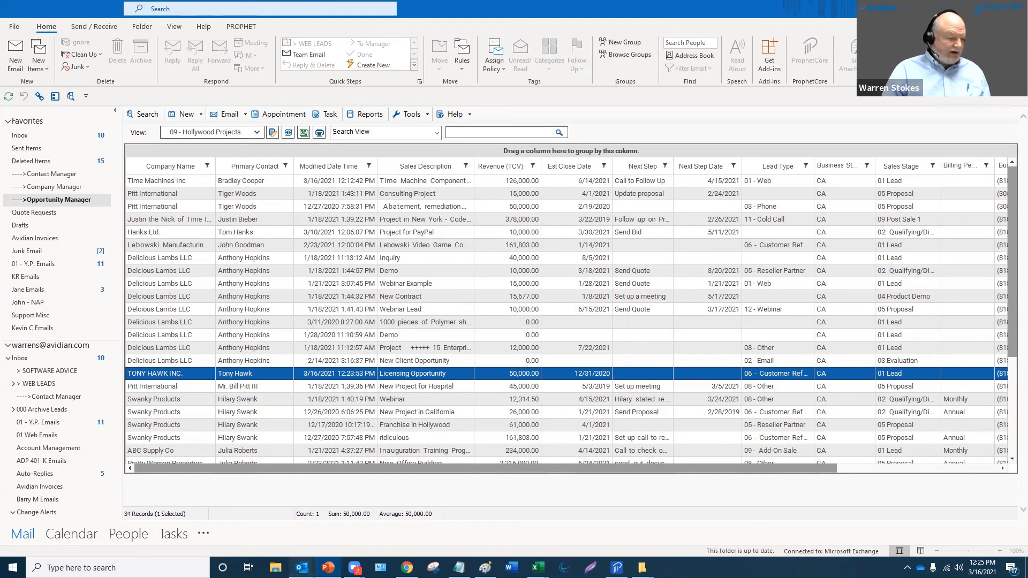
Step: Switch to the Contact Manager window and show the Sales Automation actions of the California Blondes LLC vendor in Food and Beverage in an enlarged preview
mouse_move(302, 568)
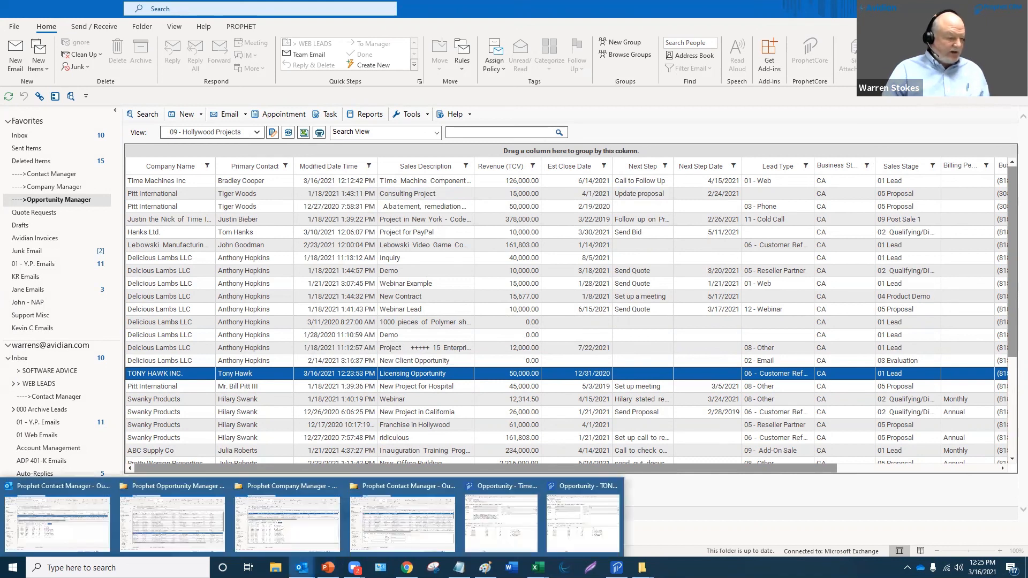
left_click(400, 527)
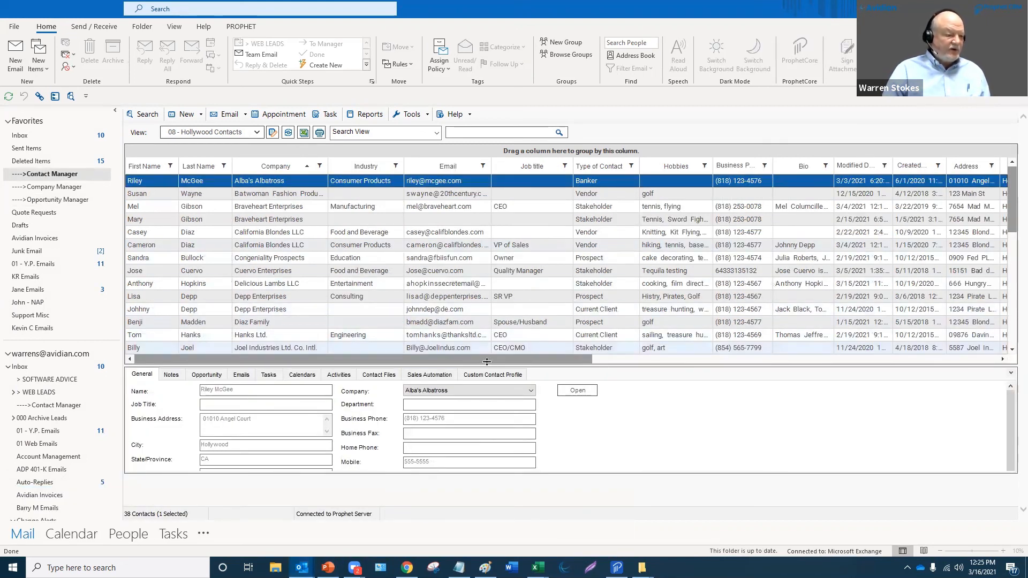
left_click_drag(467, 366, 467, 273)
left_click(428, 232)
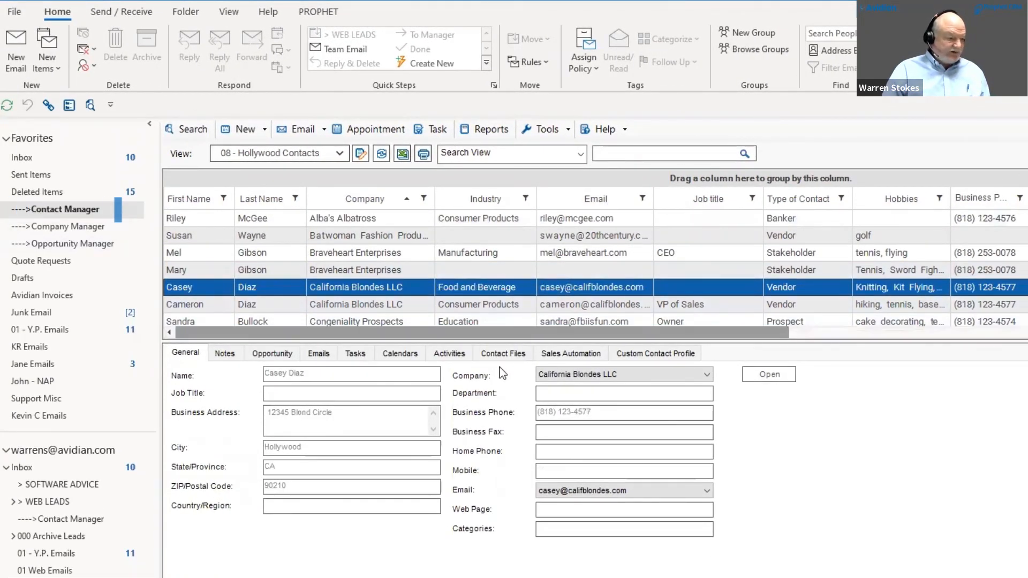
left_click(552, 352)
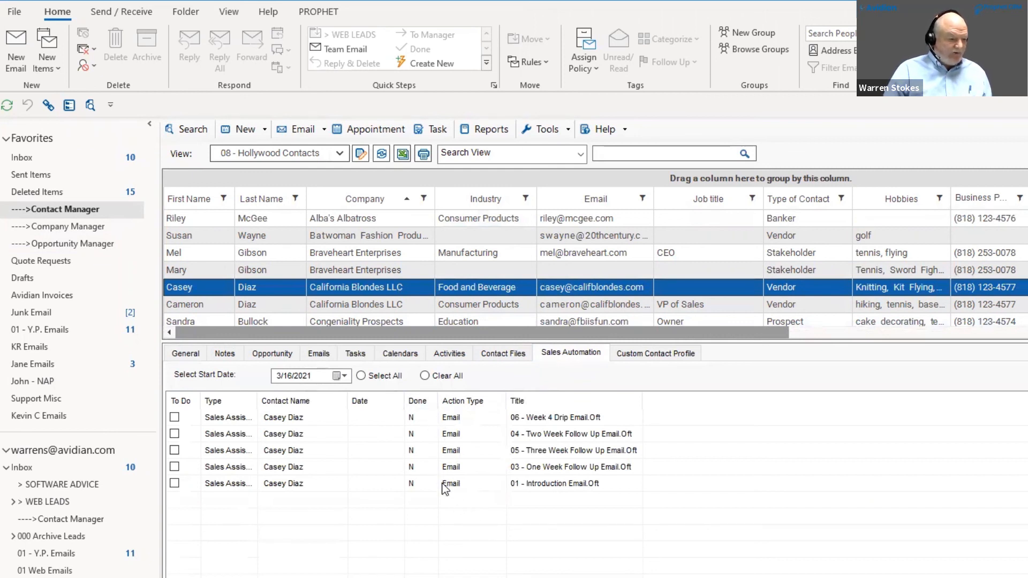
Step: Look through the contact's available automation emails, from 01 - Introduction Email to 06 - Week 4 Drip Email
left_click(545, 481)
left_click(546, 467)
left_click(545, 449)
left_click(542, 434)
left_click(539, 418)
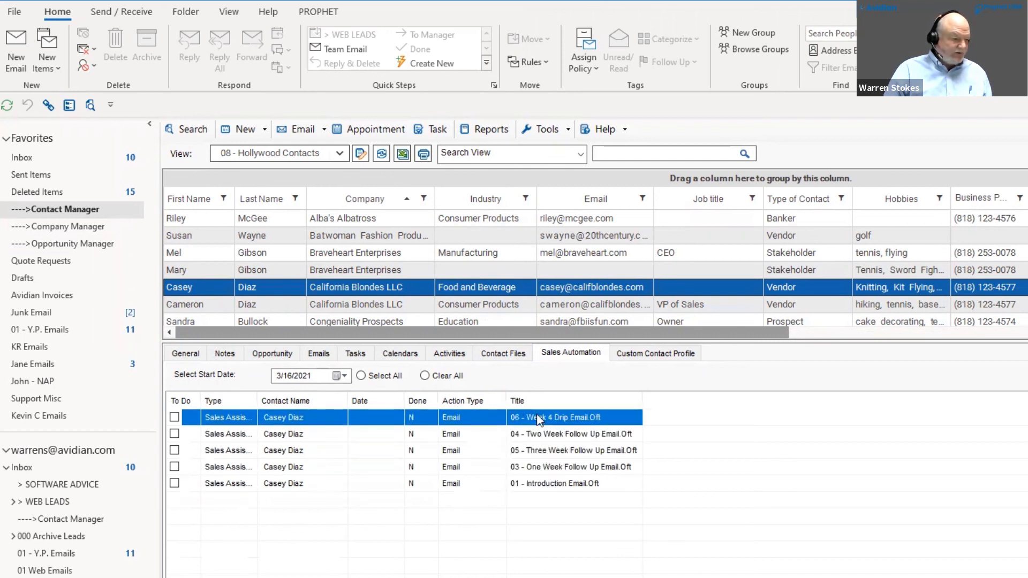
Step: Select all of the contact's automation emails, sort them by date, and open the start date calendar
left_click(363, 377)
left_click(373, 403)
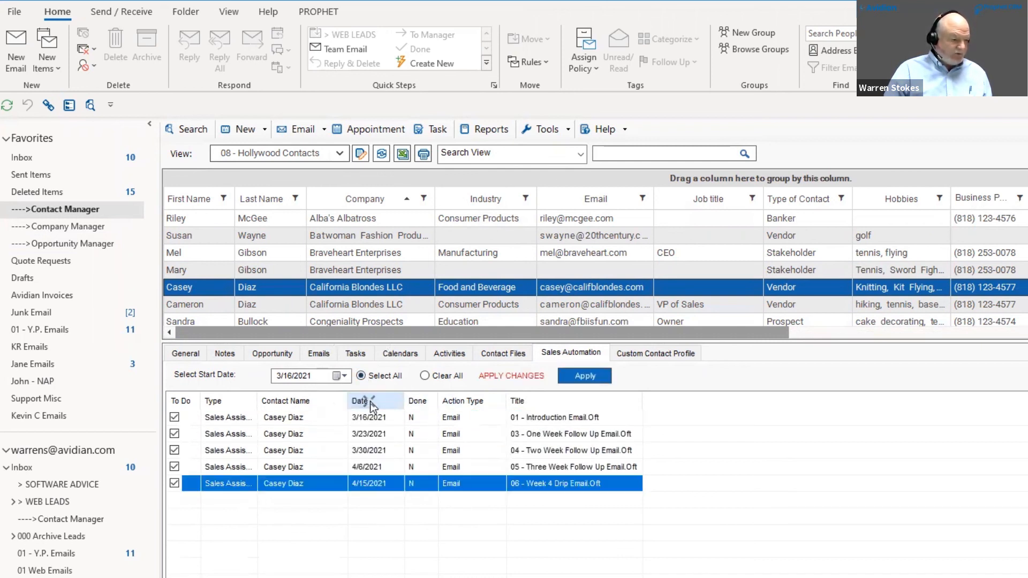
left_click(343, 377)
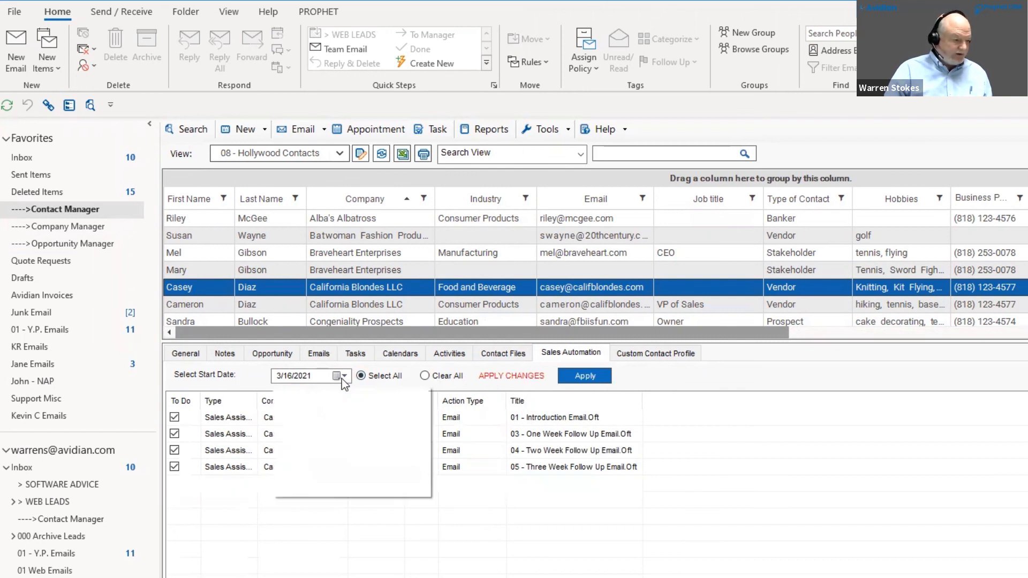